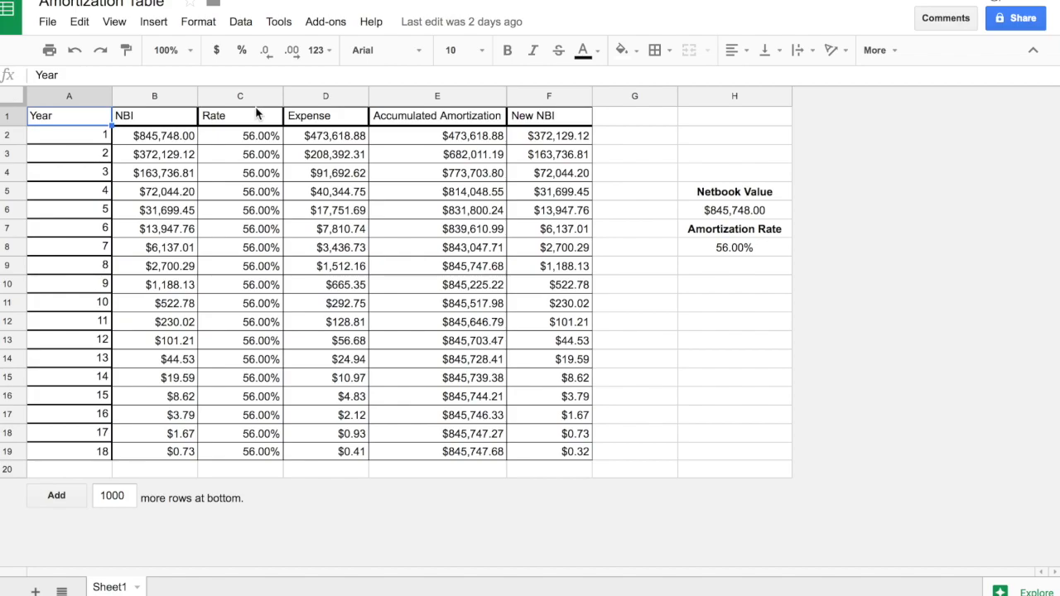
Replace the Netbook Value in cell H6 with 9348949.
left_click(733, 211)
left_click(735, 246)
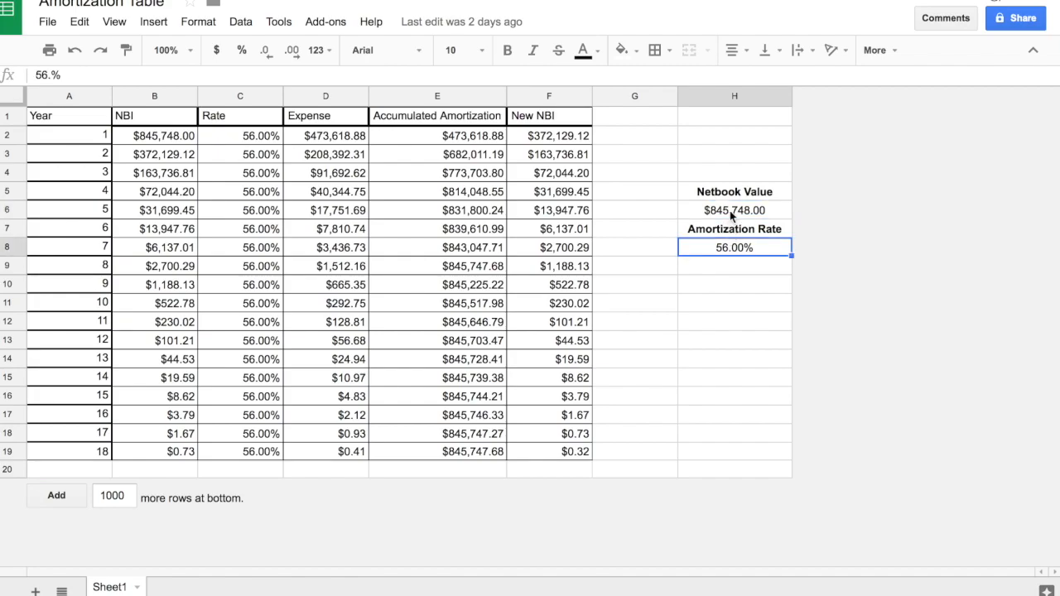
mouse_move(576, 118)
left_mouse_down()
mouse_move(248, 279)
mouse_move(160, 468)
mouse_move(154, 450)
left_mouse_up()
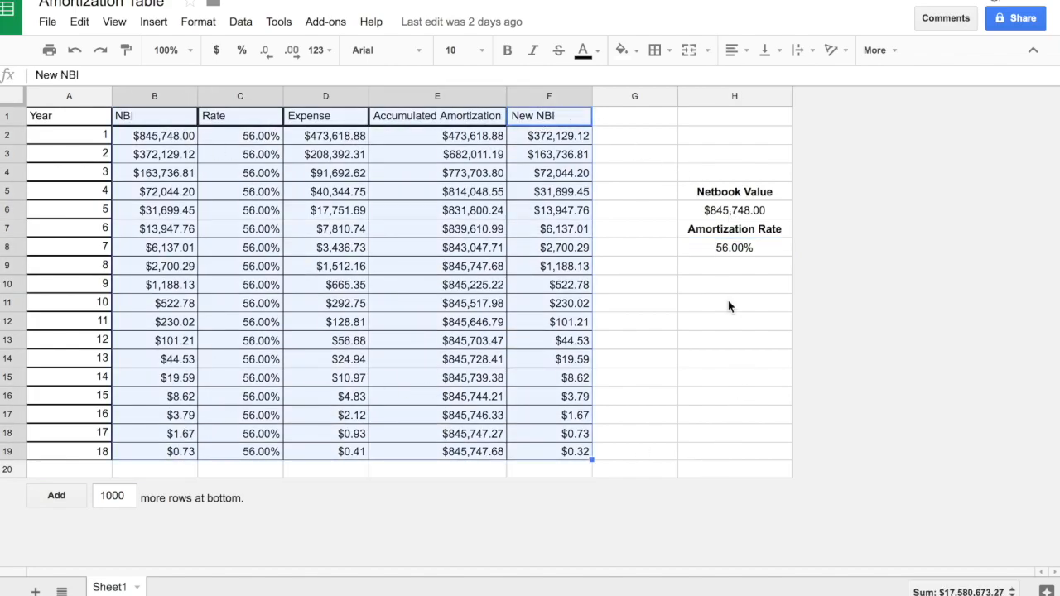
left_click(733, 212)
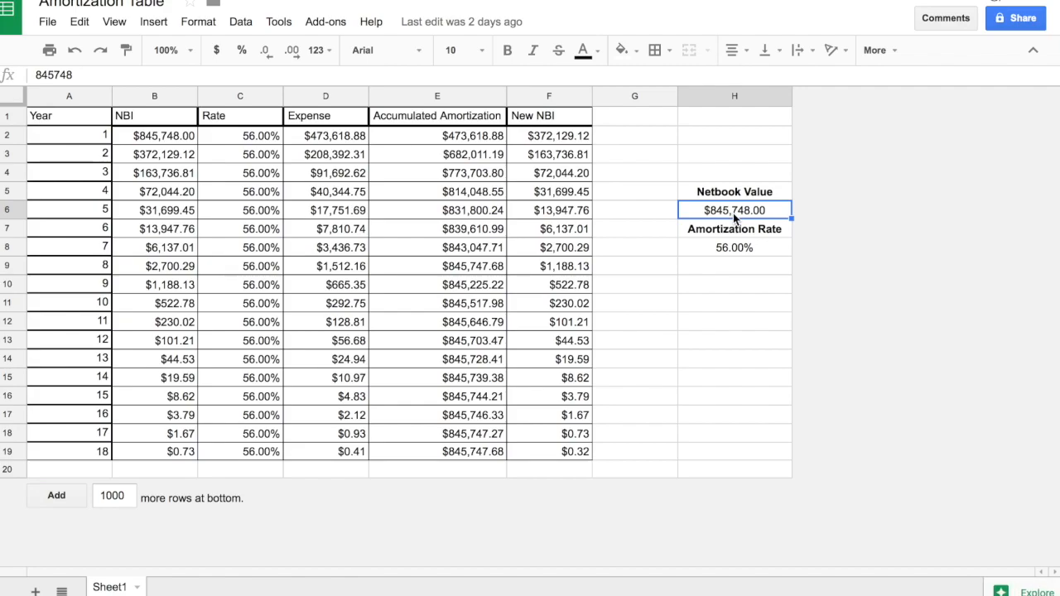
key("Delete")
type("93489")
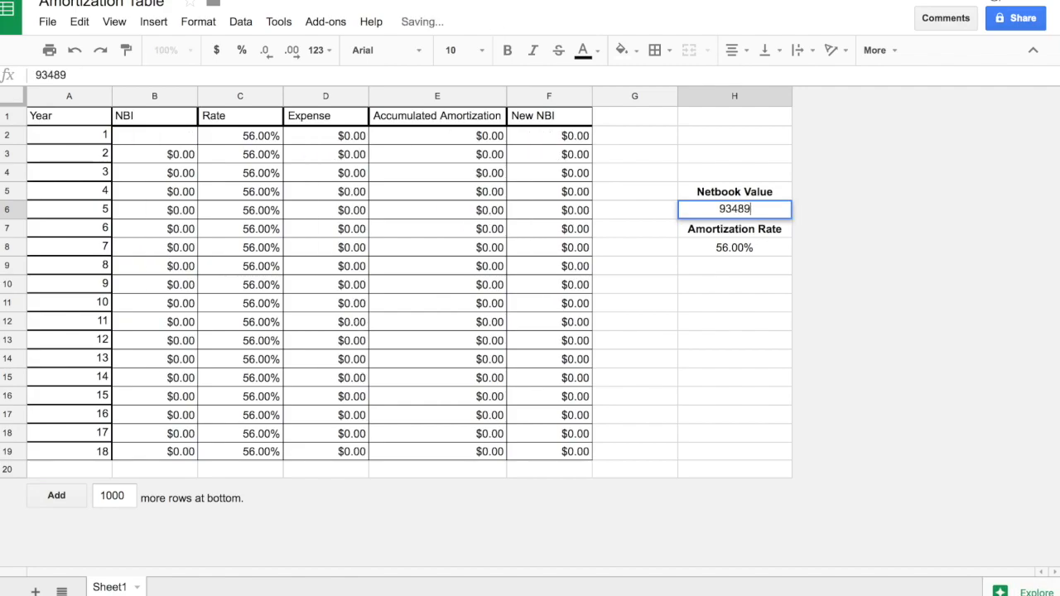
type("49")
Set the Amortization Rate in cell H8 to 12%.
left_click(767, 247)
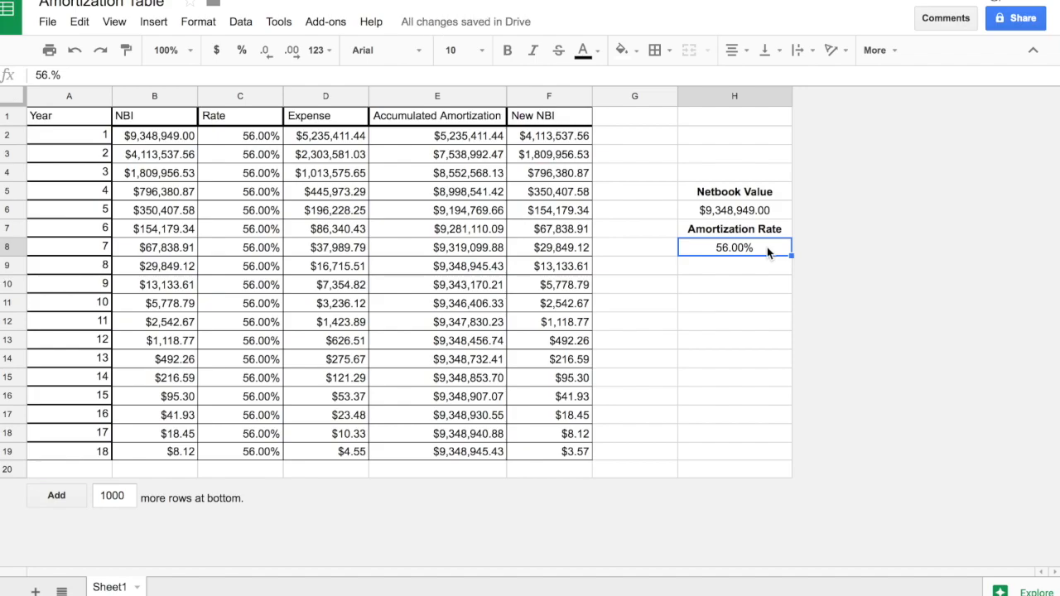
type("12")
key("Return")
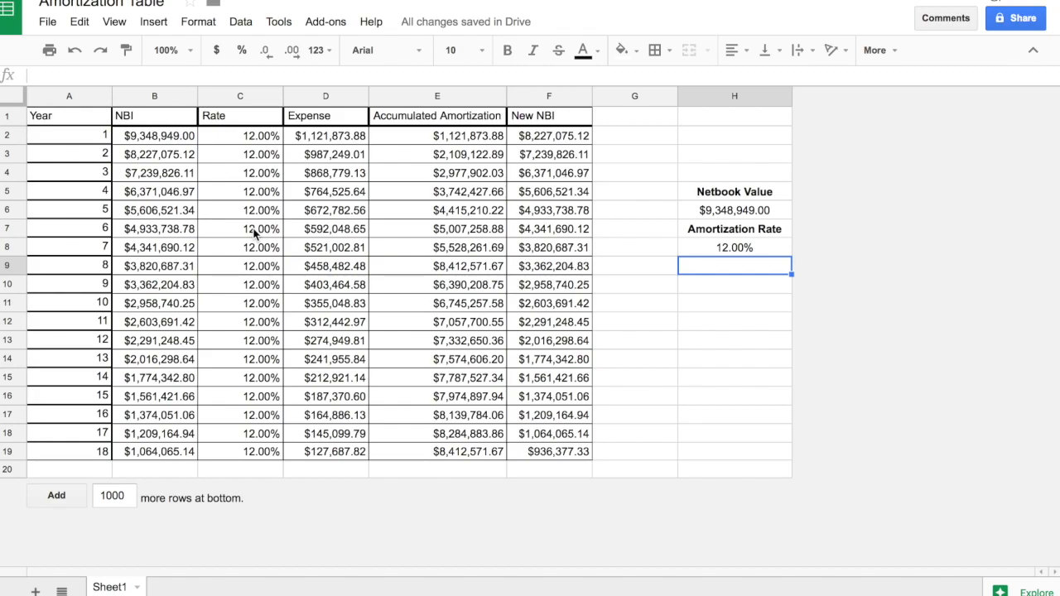
Examine the formulas behind the NBI, Expense and Accumulated Amortization columns of the finished table.
left_click_drag(323, 136, 348, 451)
left_click(414, 445)
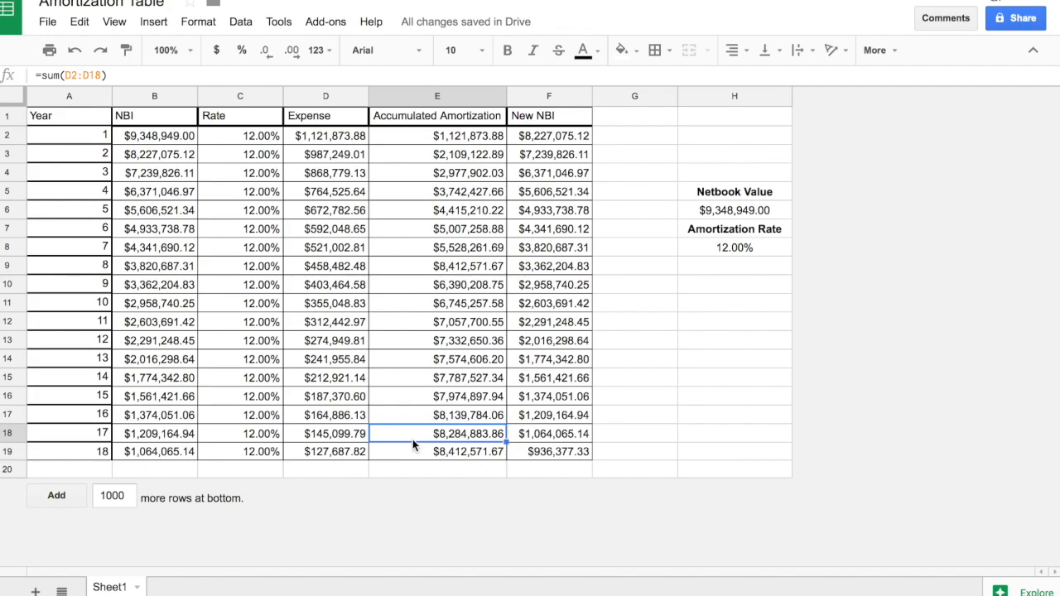
left_click(346, 139)
left_click_drag(37, 76, 85, 74)
key("Escape")
left_click(174, 139)
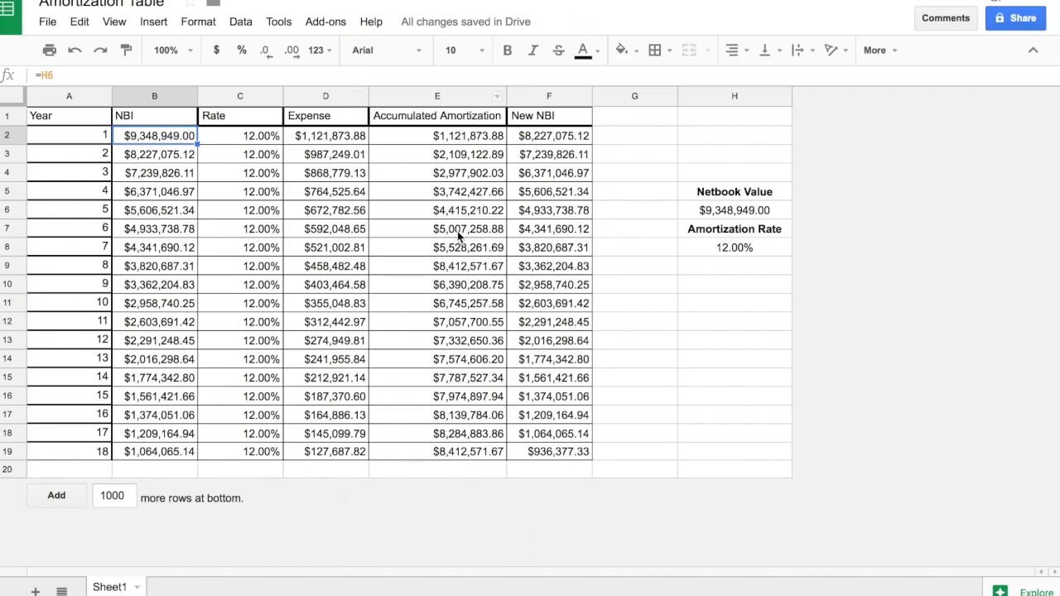
mouse_move(372, 572)
left_click(445, 143)
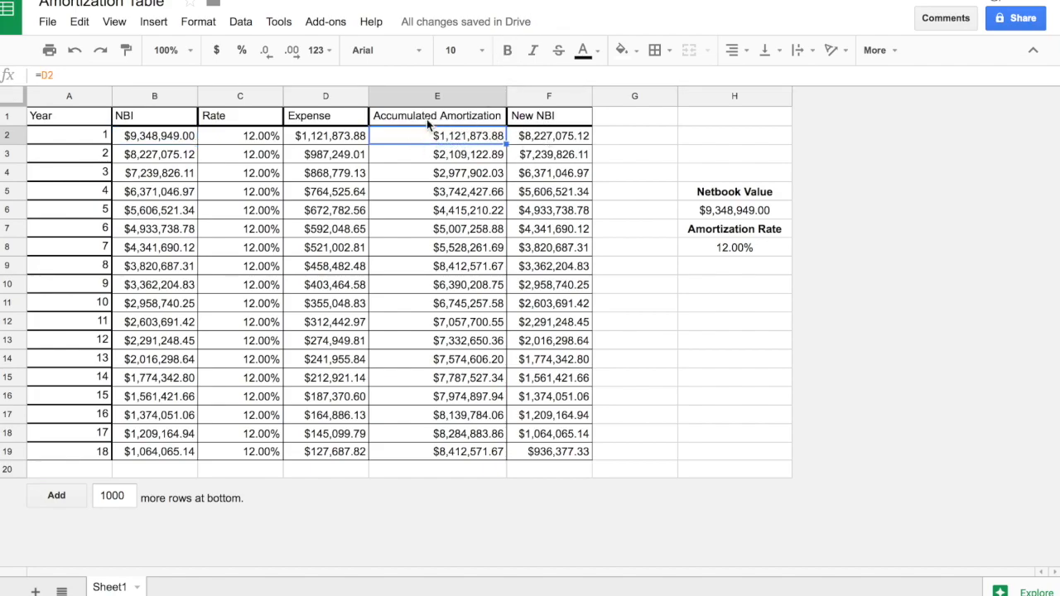
left_click(497, 160)
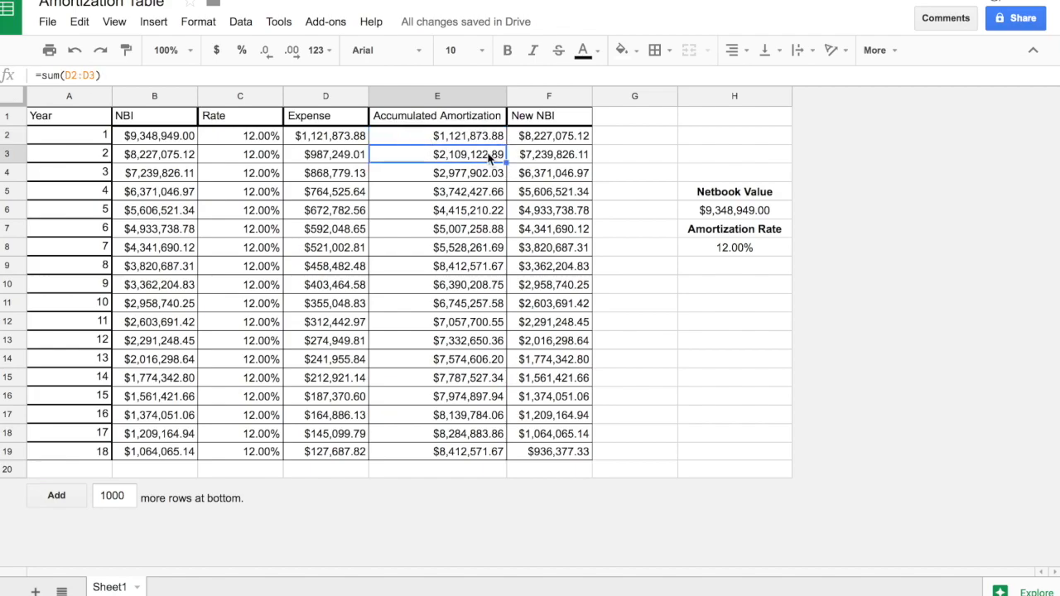
left_click_drag(308, 144, 338, 357)
left_click(338, 357)
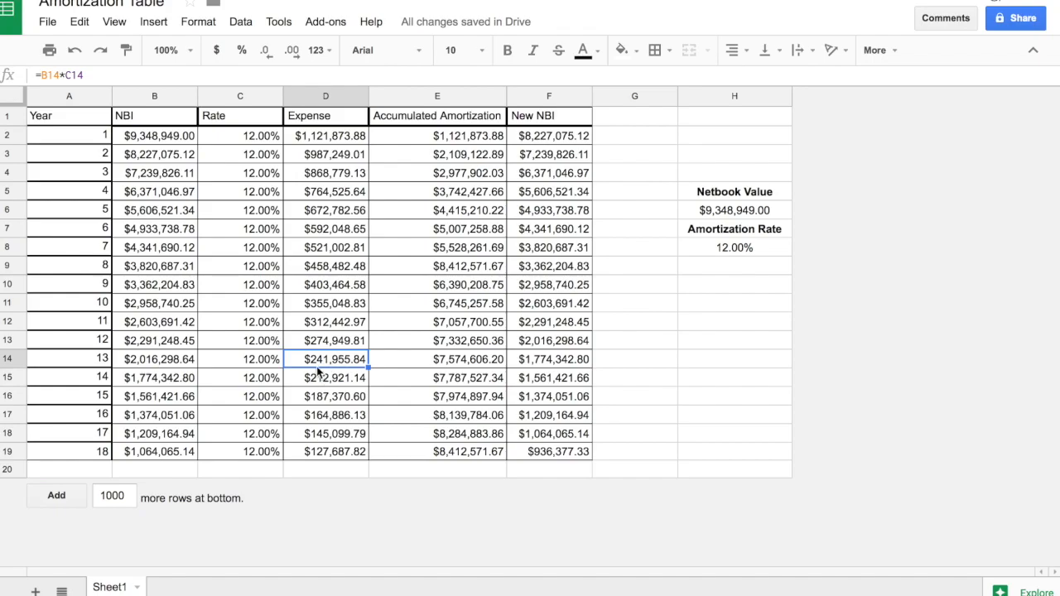
left_click(526, 327)
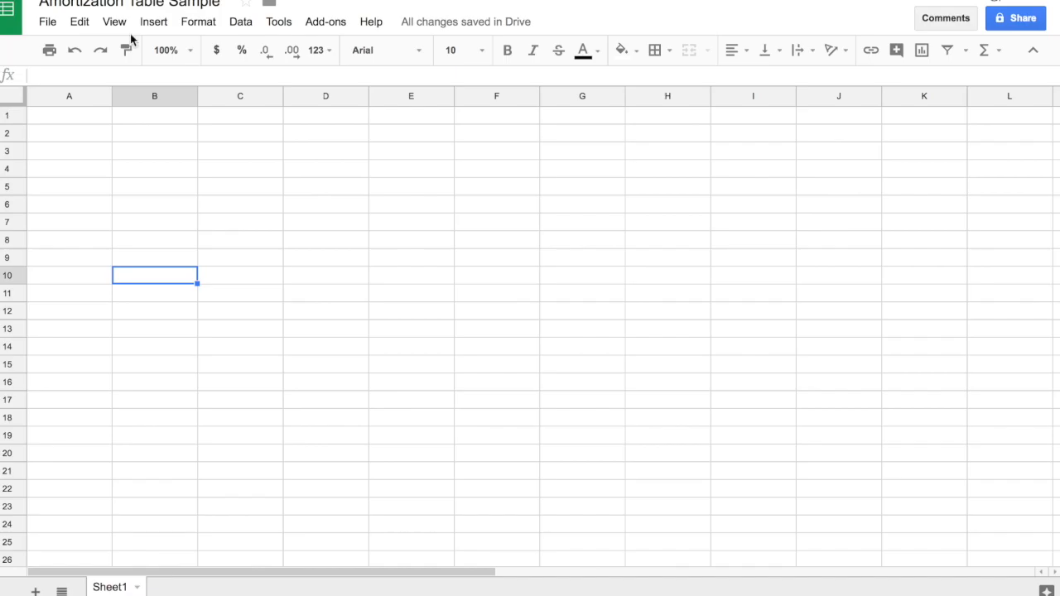
Enter the headers Year, NBI, Rate and Expense in cells A1 to D1 of the blank Amortization Table Sample sheet.
left_click(74, 121)
type("Year")
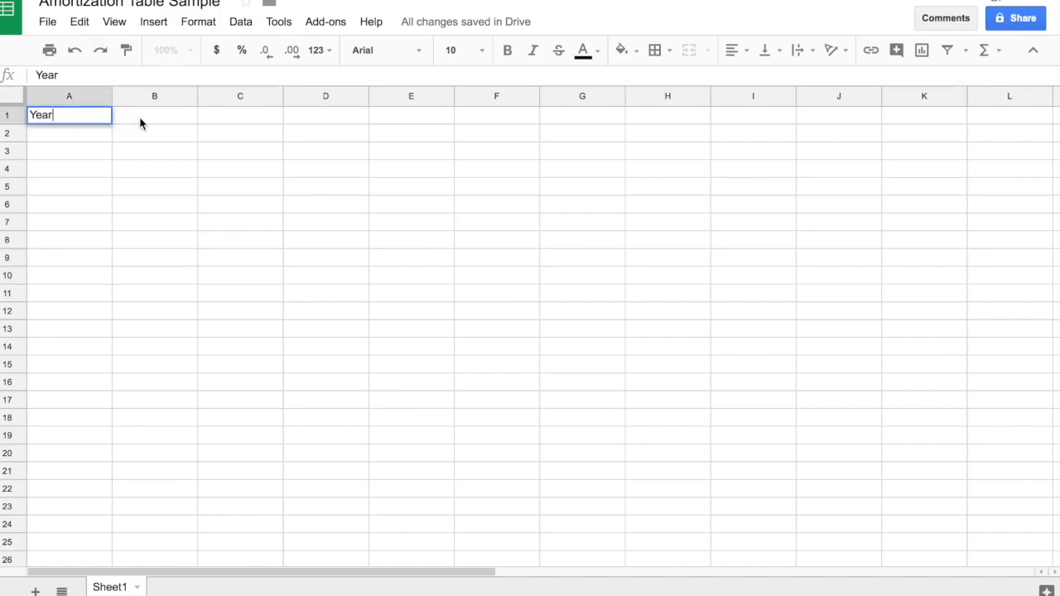
left_click(140, 123)
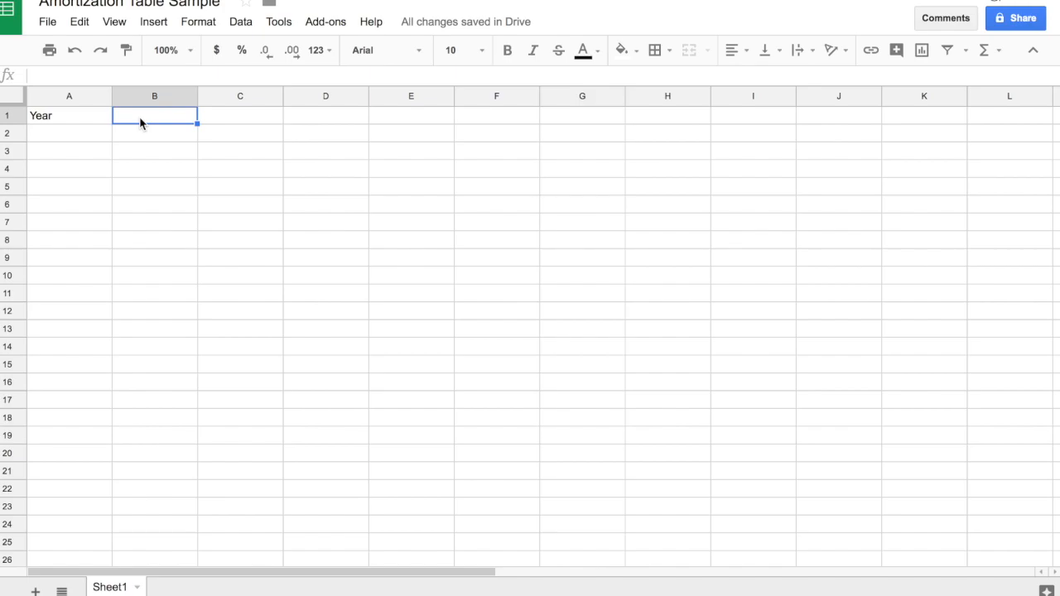
type("NBI")
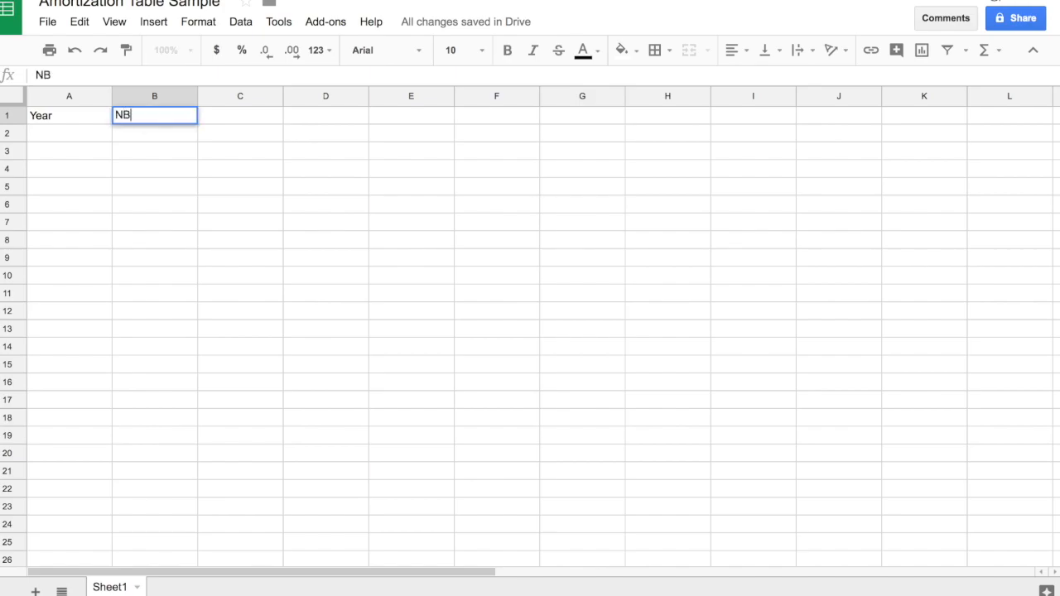
left_click(232, 116)
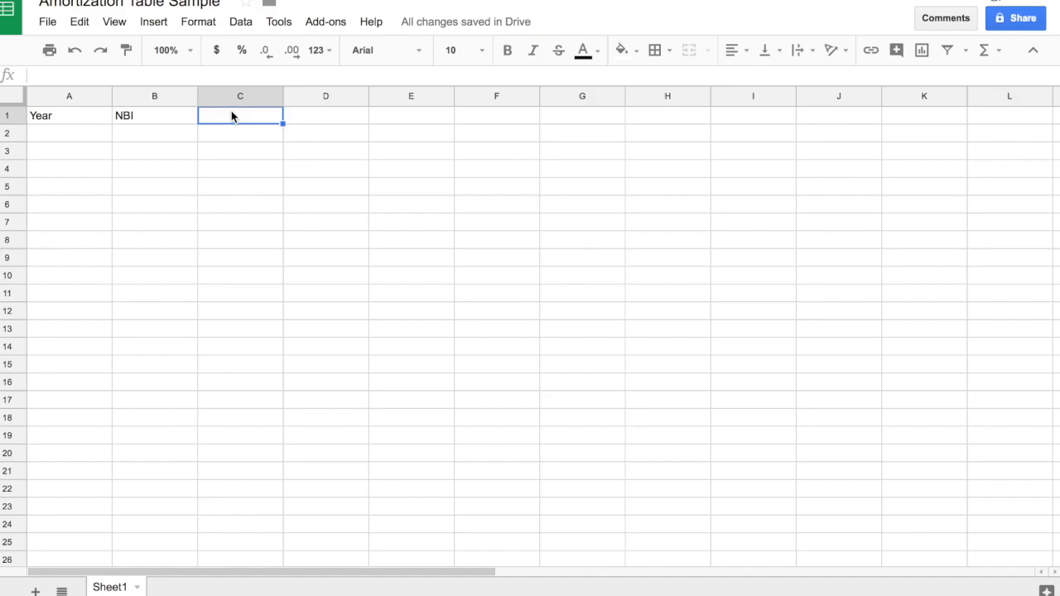
type("Rate")
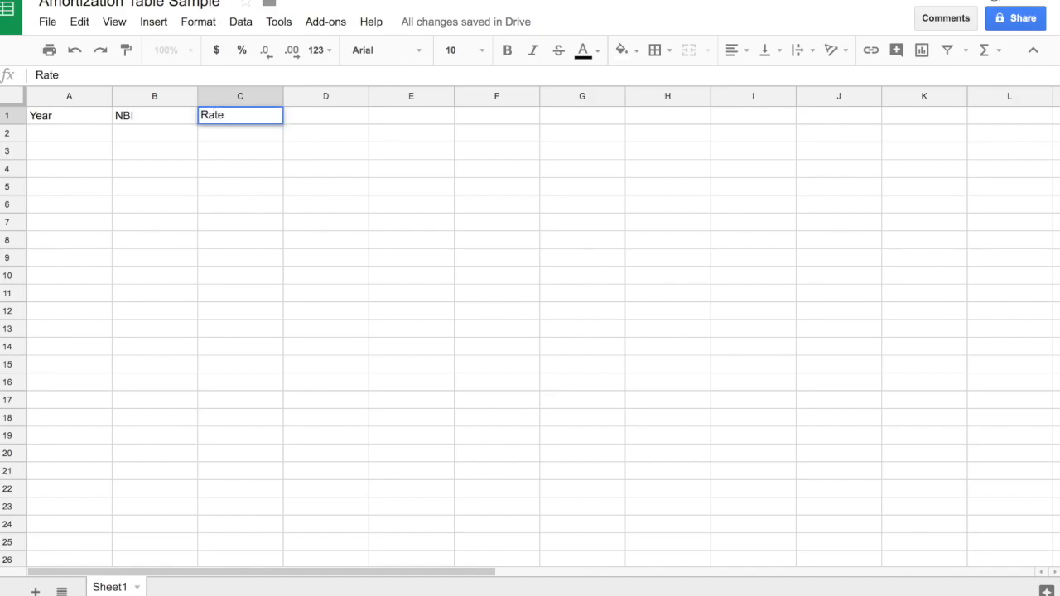
left_click(296, 119)
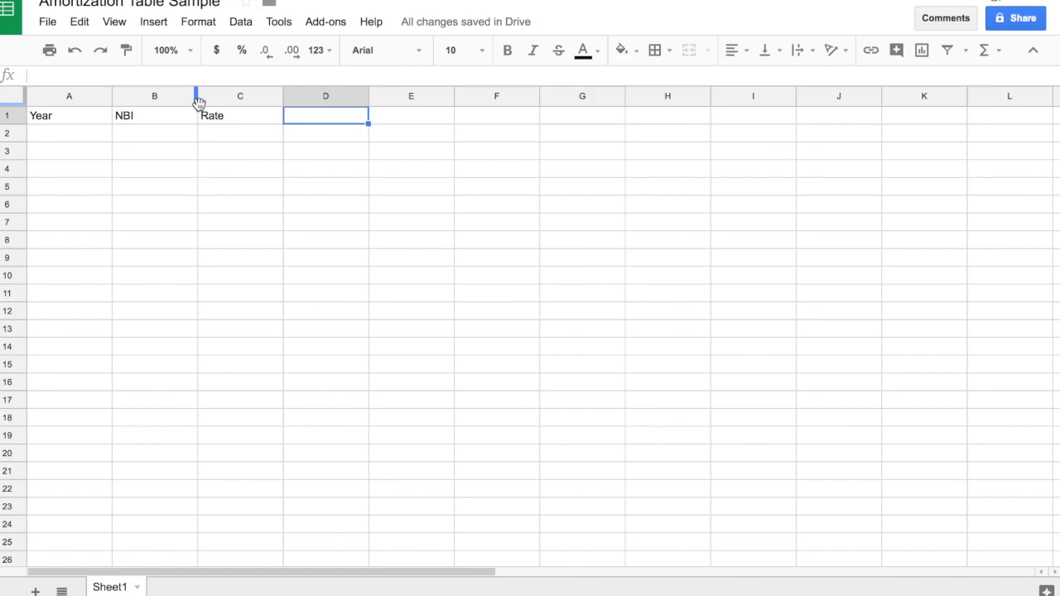
type("Expense")
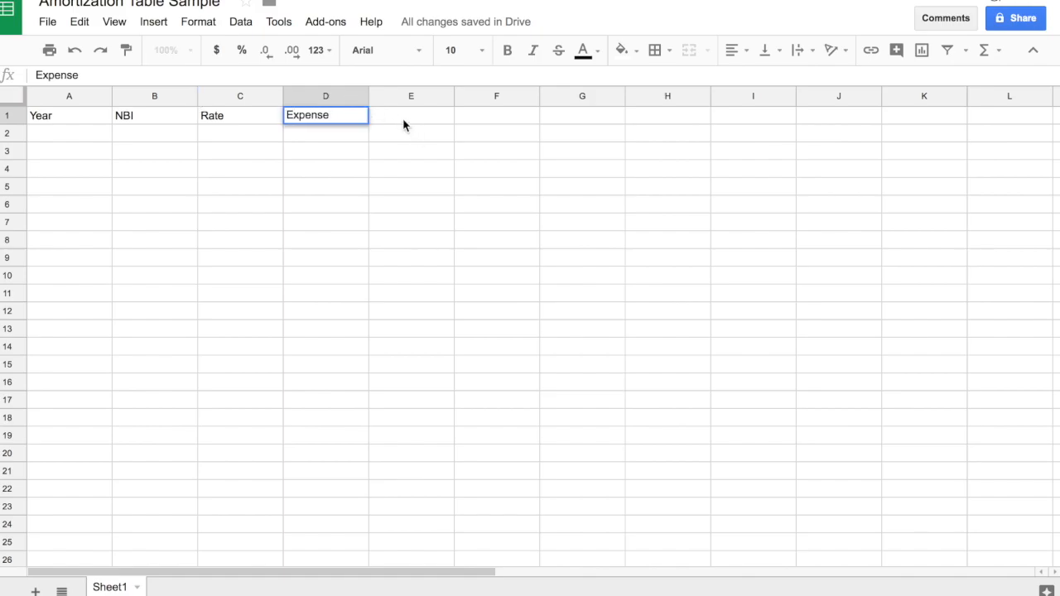
left_click(328, 148)
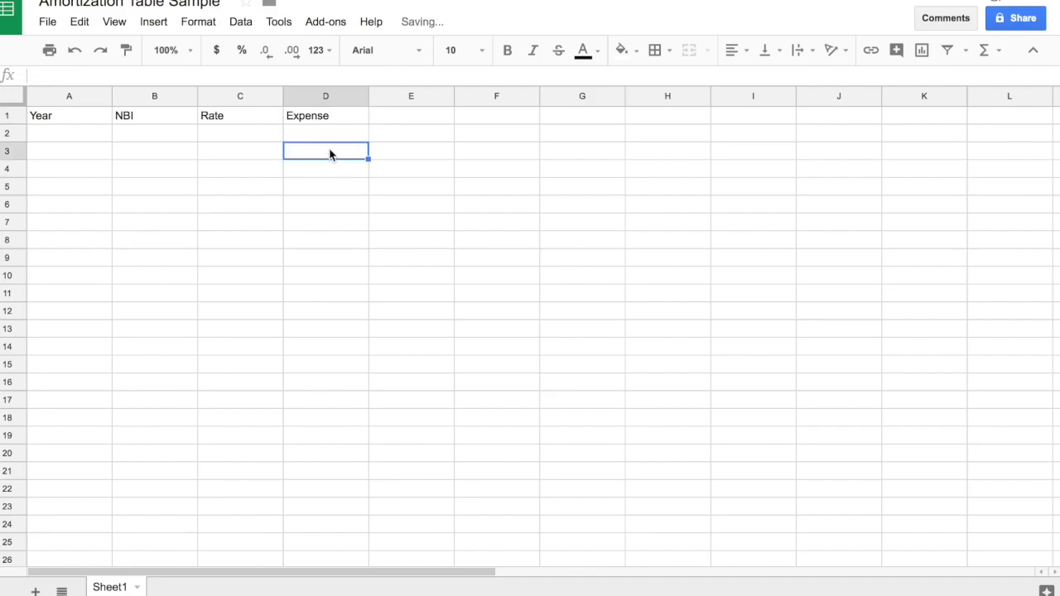
Add the header "Accumilated Amortization" in cell E1, beside the Expense header.
left_click(284, 119)
left_click(156, 117)
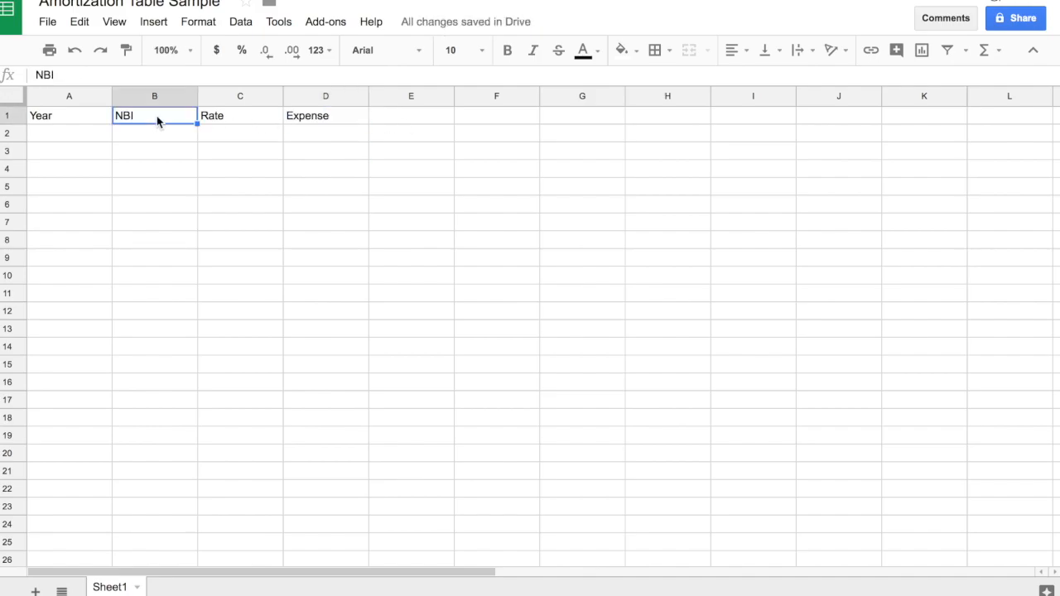
left_click(226, 123)
left_click(412, 121)
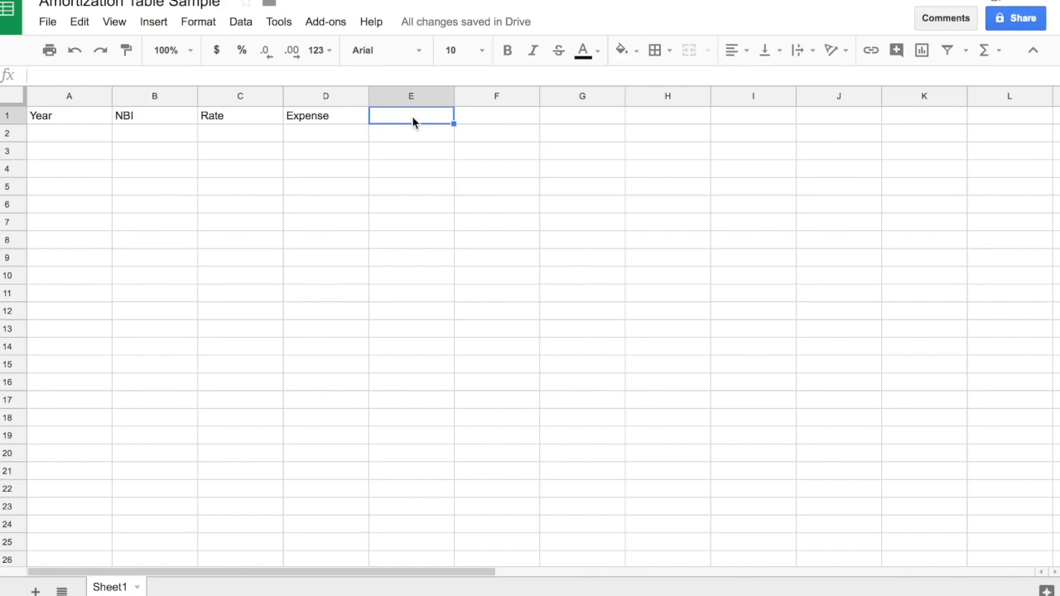
type("A")
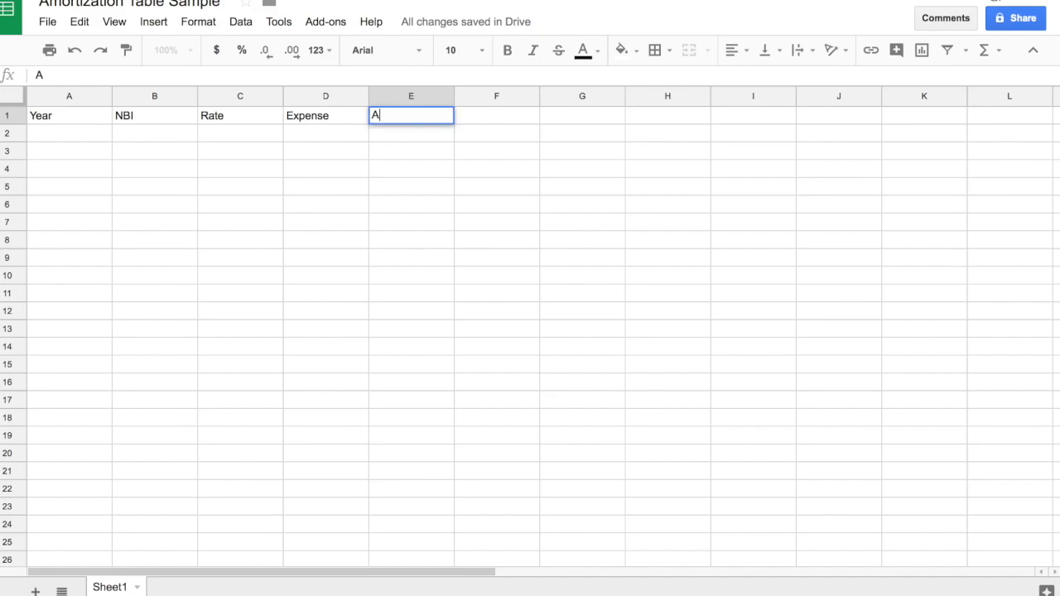
type("ccumilated Amortization")
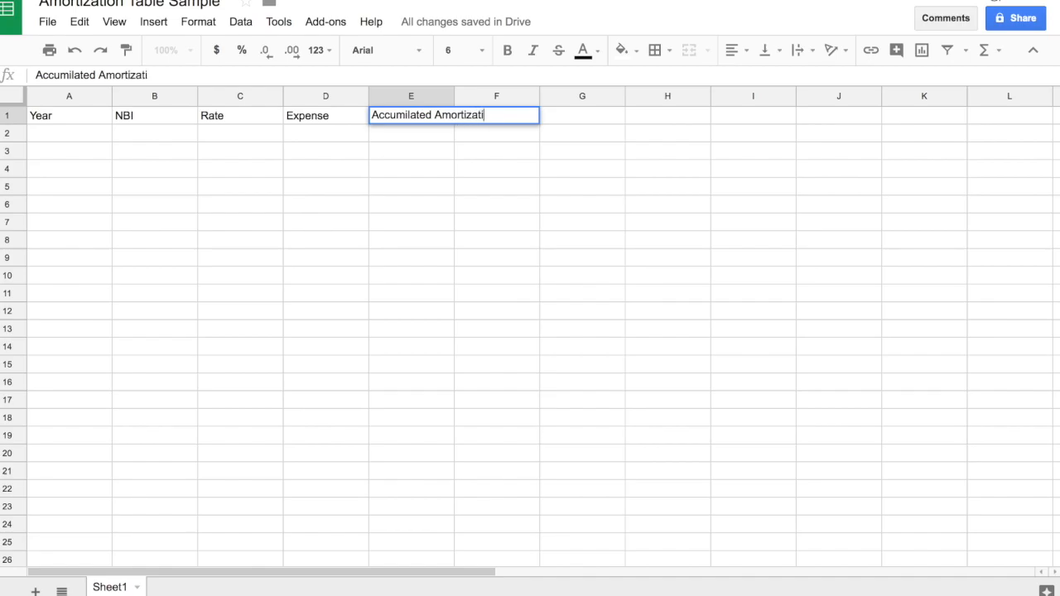
left_click(513, 200)
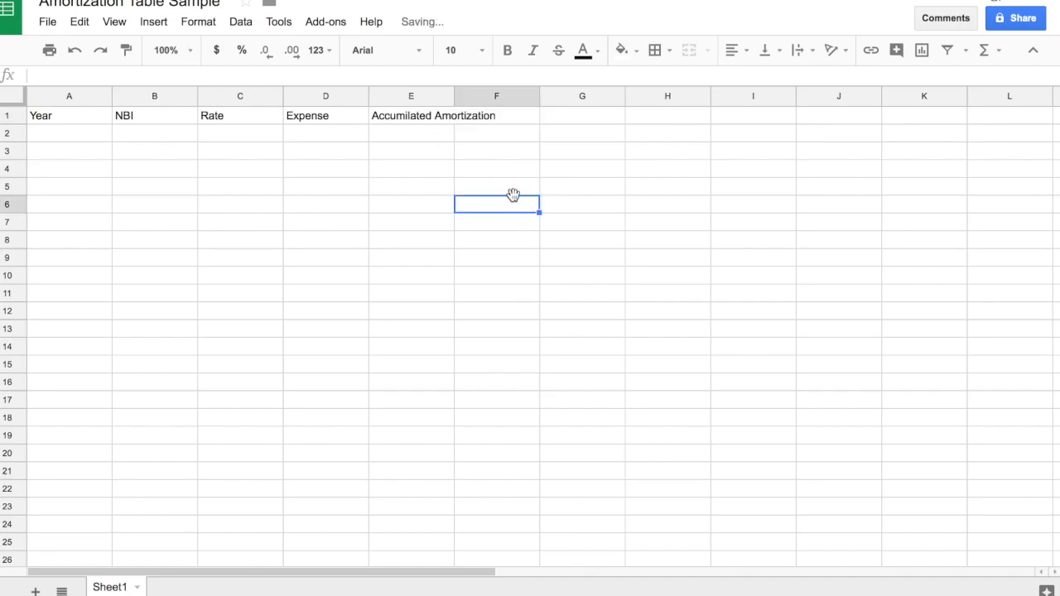
Widen column E so that its header text fits within the column.
left_click(453, 96)
left_click_drag(454, 96, 500, 97)
left_click(536, 153)
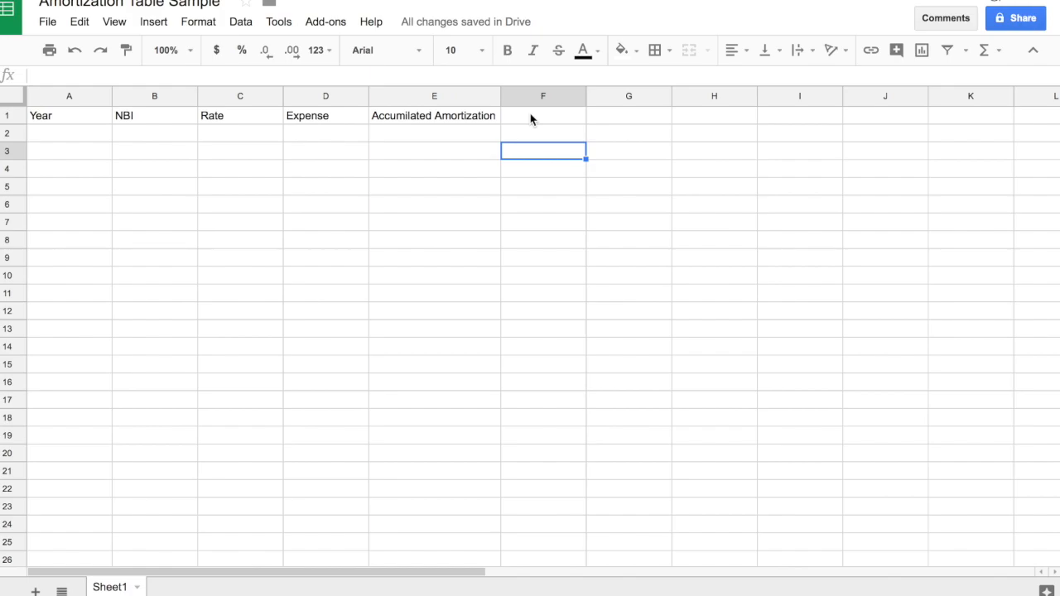
Add the header "New NBI" in cell F1 to complete the header row.
left_click(458, 115)
left_click(460, 135)
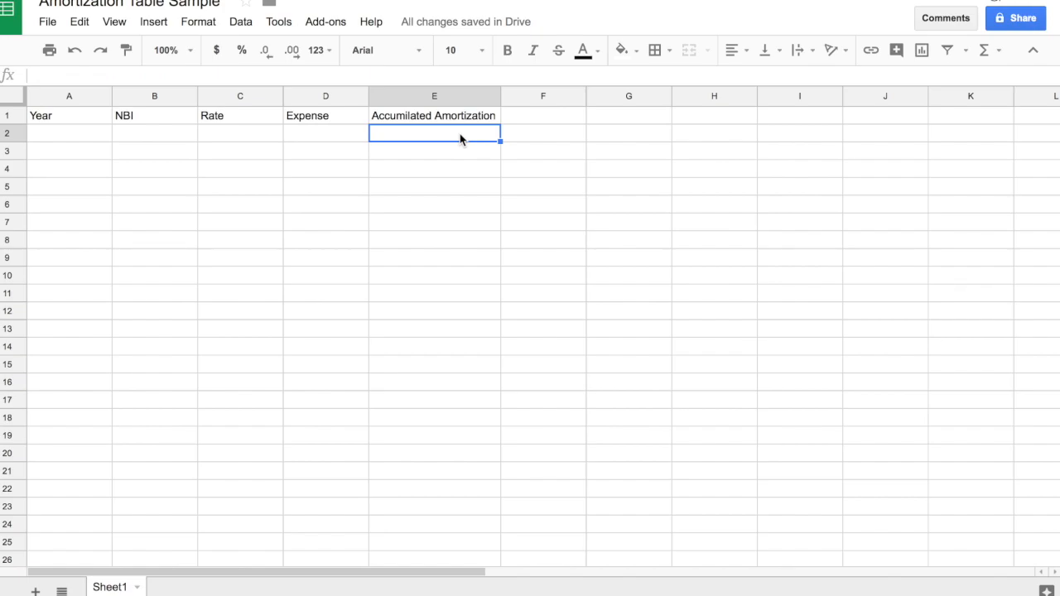
left_click(325, 115)
left_click(135, 121)
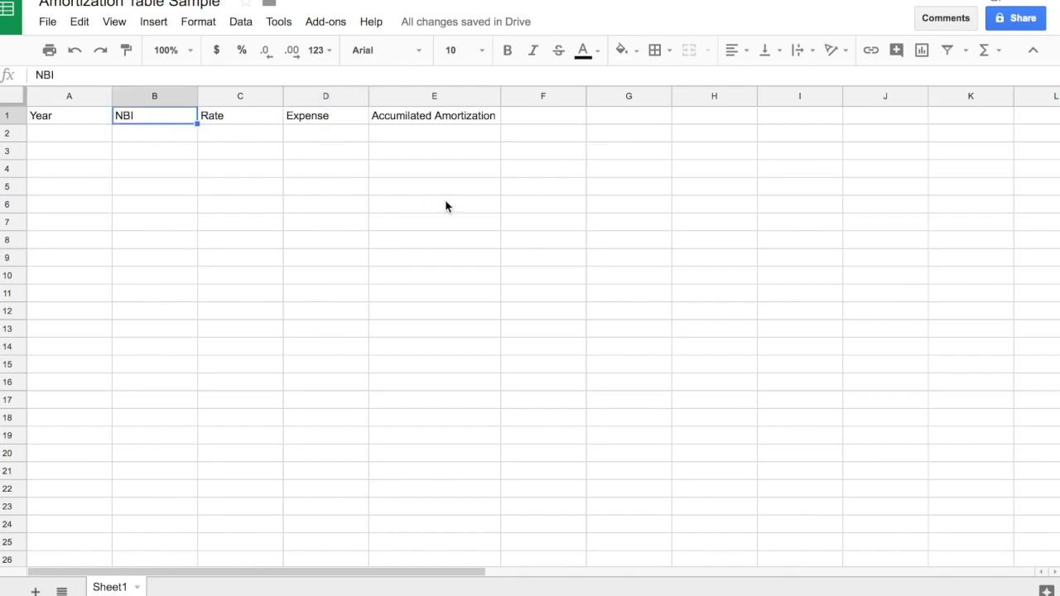
left_click(552, 123)
type("New NBI")
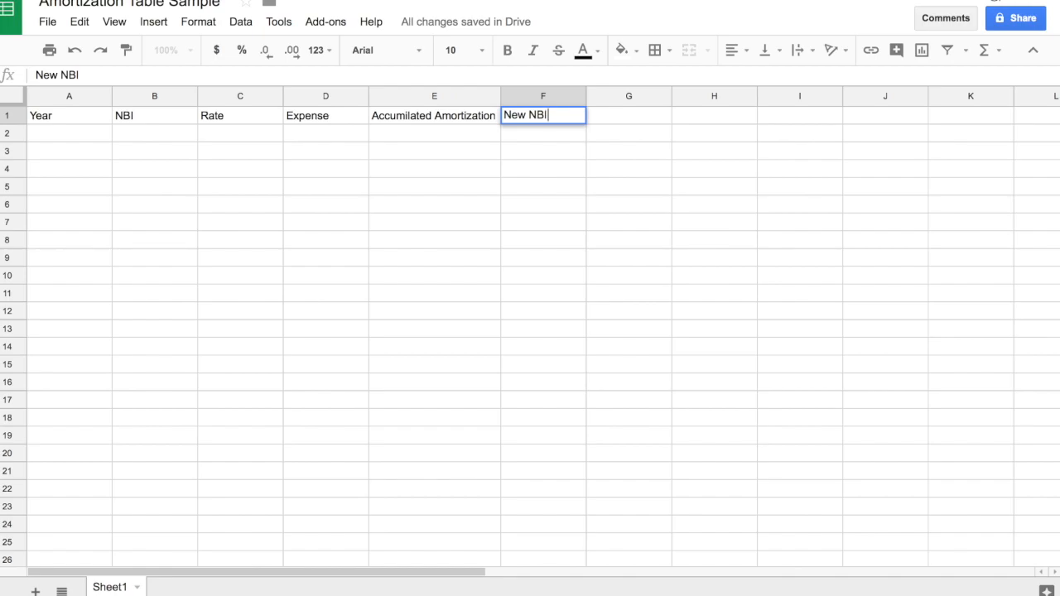
key("Return")
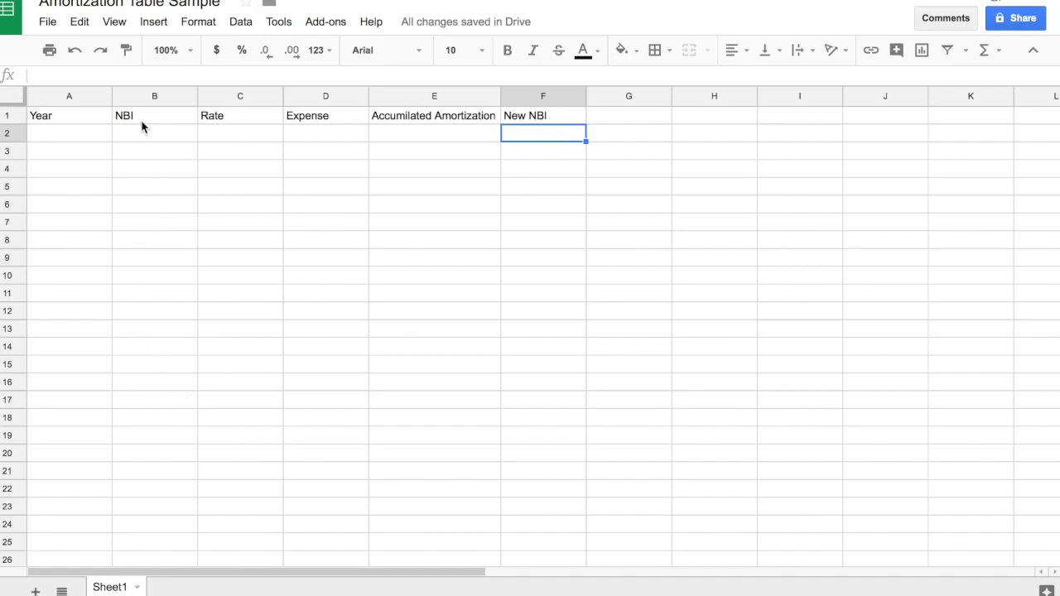
left_click(541, 118)
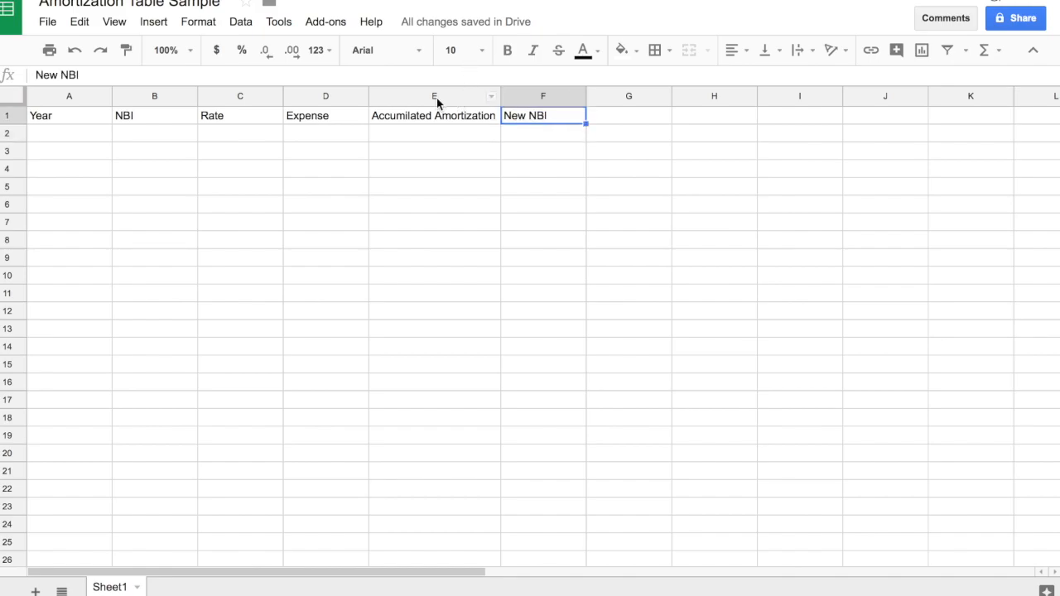
Center-align the header cells A1 to F1 horizontally, keeping them unmerged.
left_click_drag(76, 118, 511, 119)
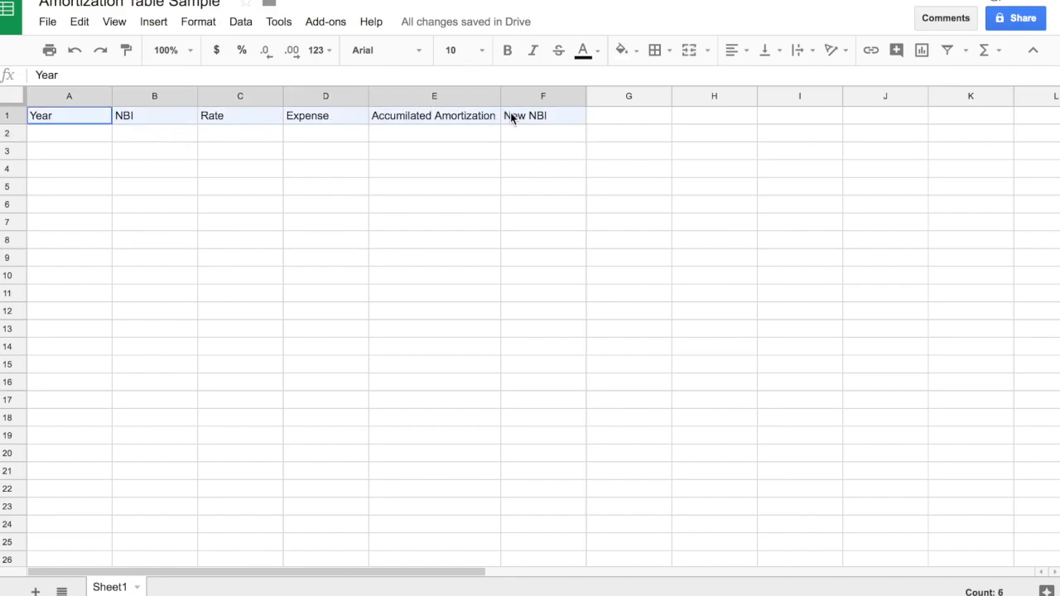
left_click(689, 50)
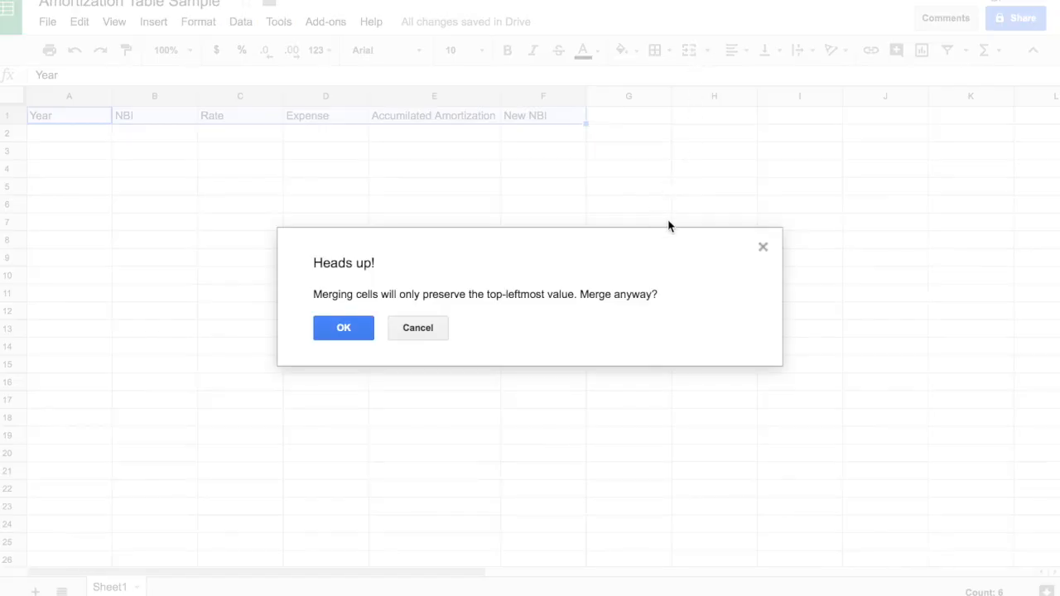
left_click(762, 247)
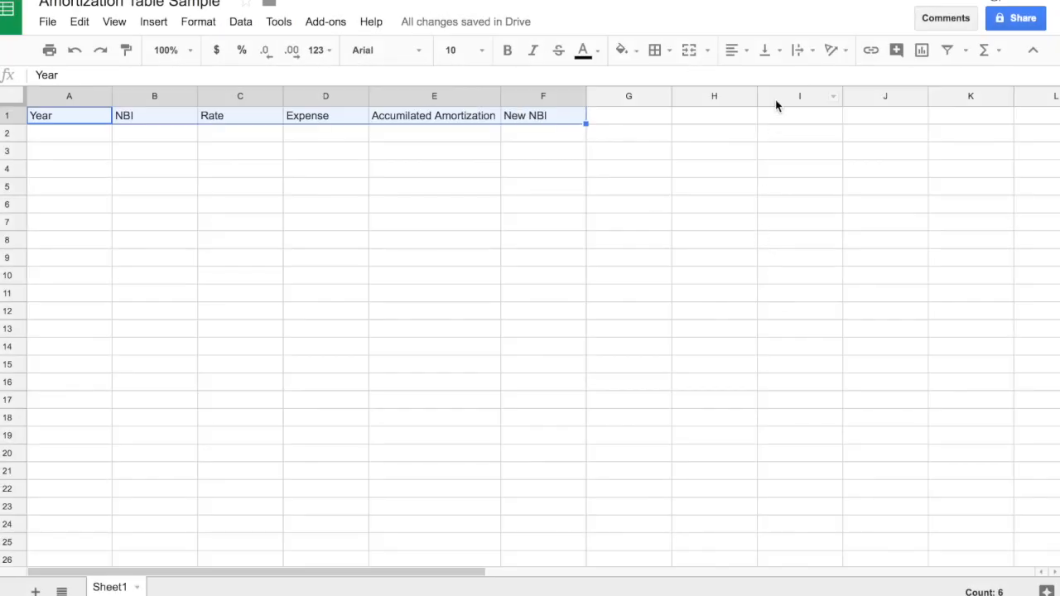
left_click(732, 50)
left_click(760, 78)
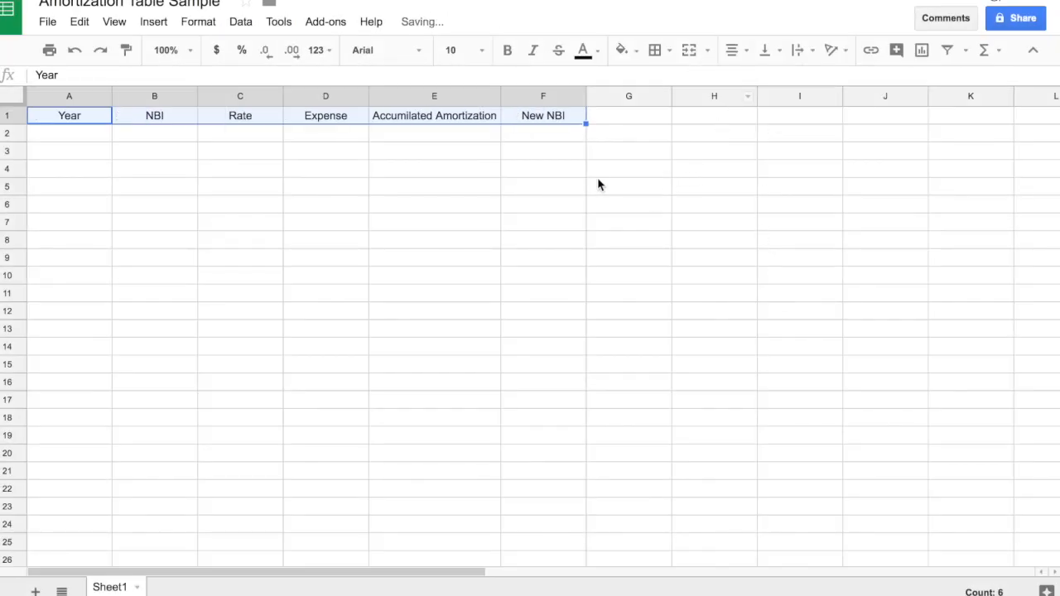
Make the header cells A1 to F1 bold and widen column E to fit its bold text.
left_click(176, 158)
left_click_drag(79, 116, 560, 116)
type("https://www.youtube.com/watch?v=Km595k46rZY")
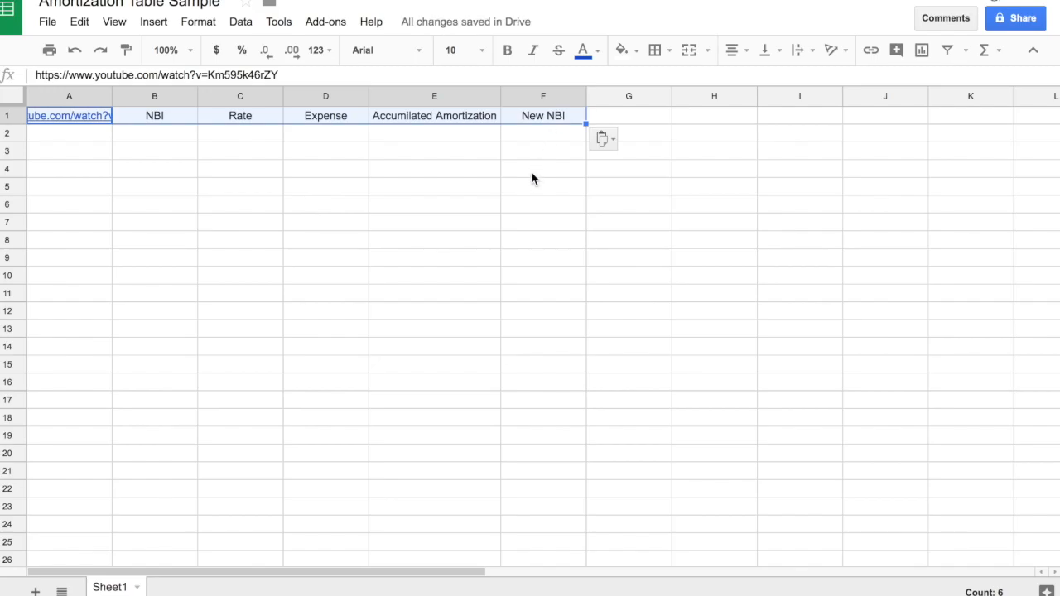
key("ctrl+z")
left_click(507, 50)
left_click(506, 291)
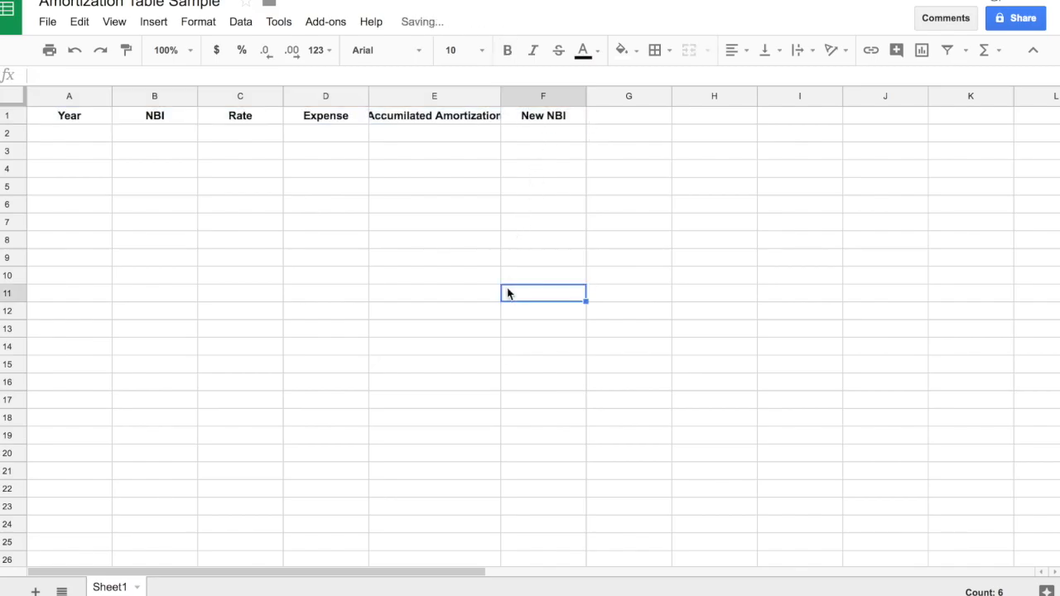
left_click_drag(500, 97, 510, 97)
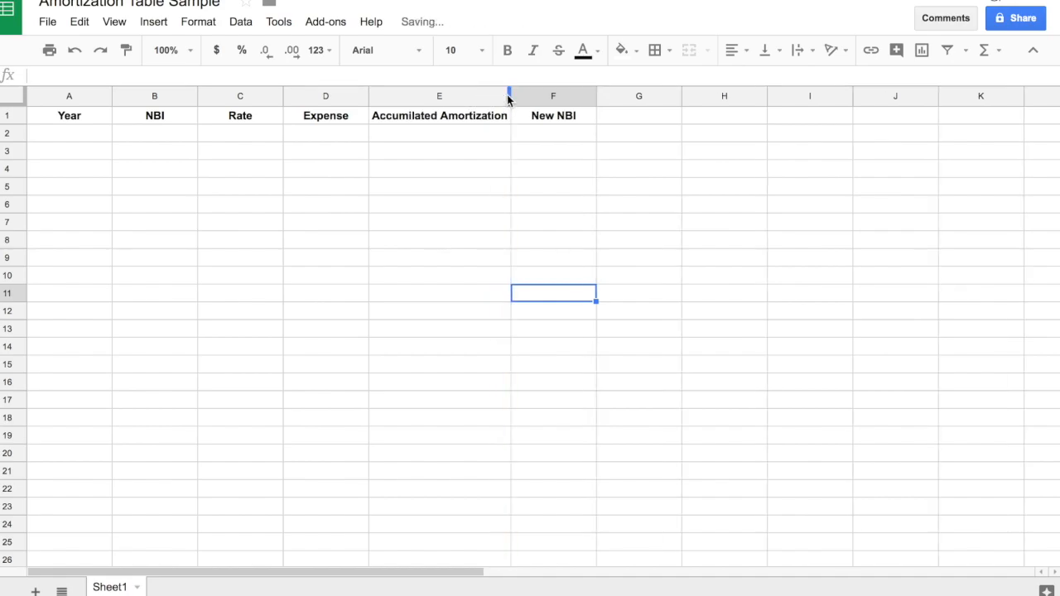
Delete the unused columns G to Z so the sheet ends at the New NBI column.
left_click(653, 96)
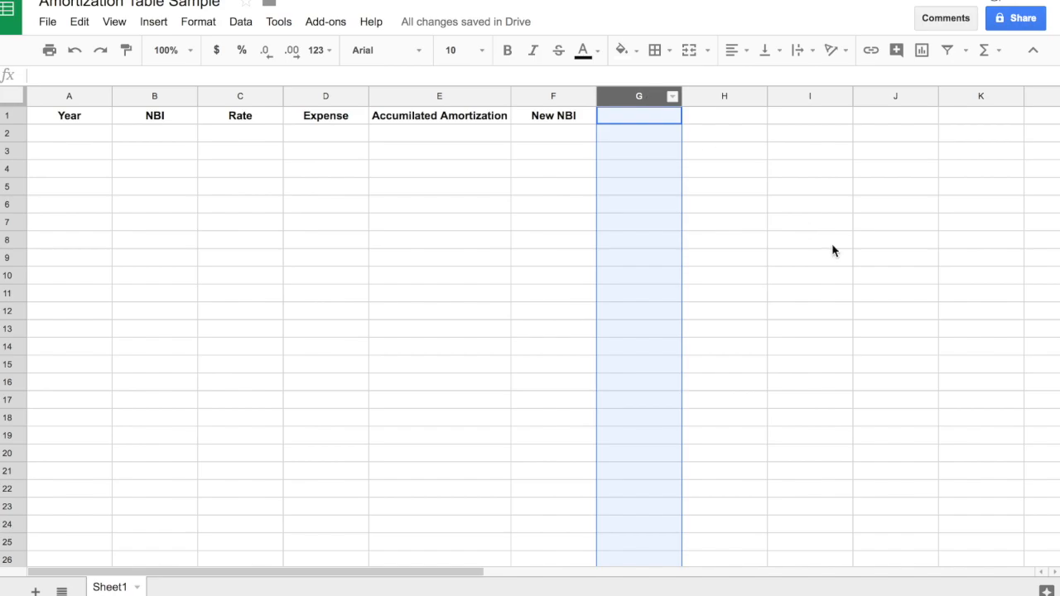
scroll(833, 250, "right", 5)
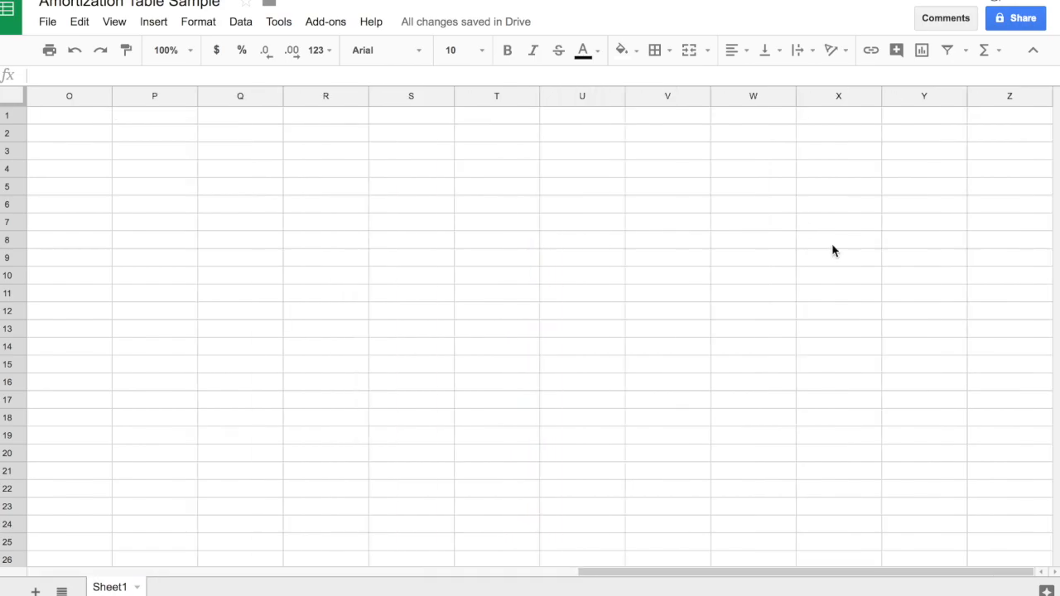
left_click(1013, 98, "shift")
right_click(1013, 98)
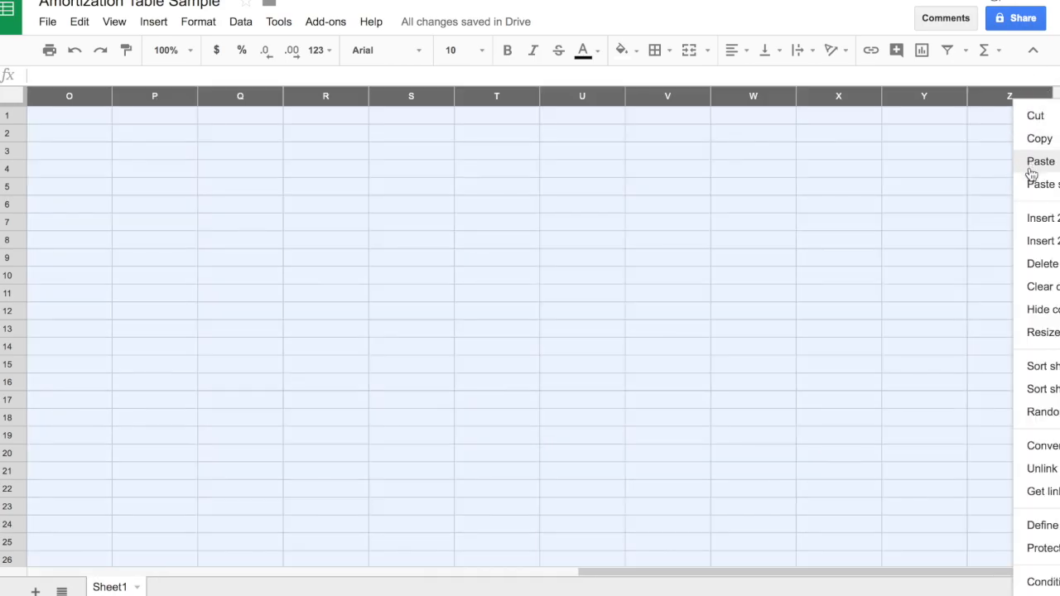
left_click(1040, 263)
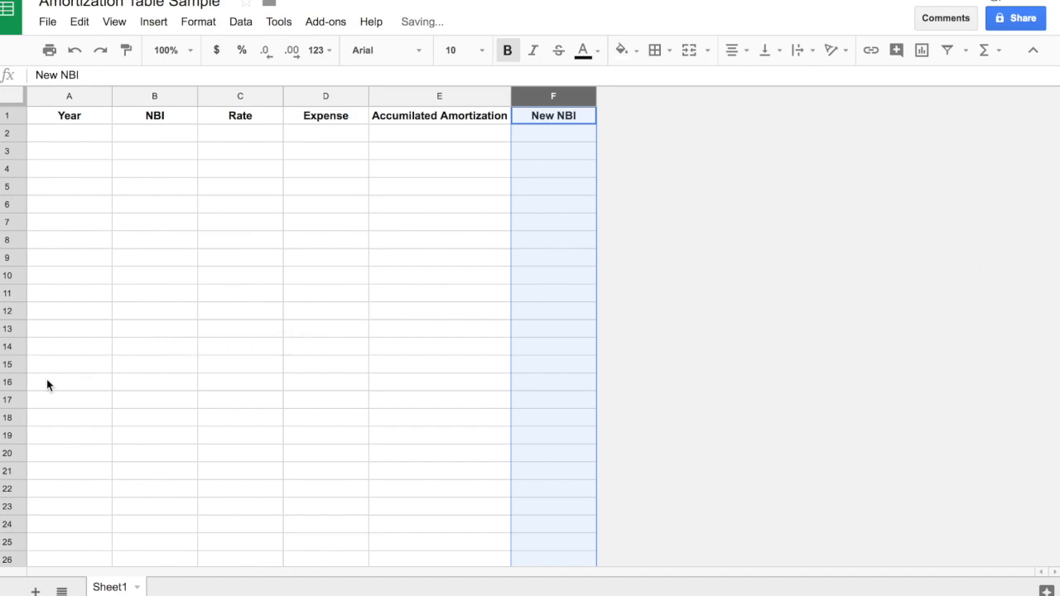
Delete the unused rows 21 to 1000, keeping only the first 20 rows of the sheet.
left_click(5, 455)
left_click(4, 472)
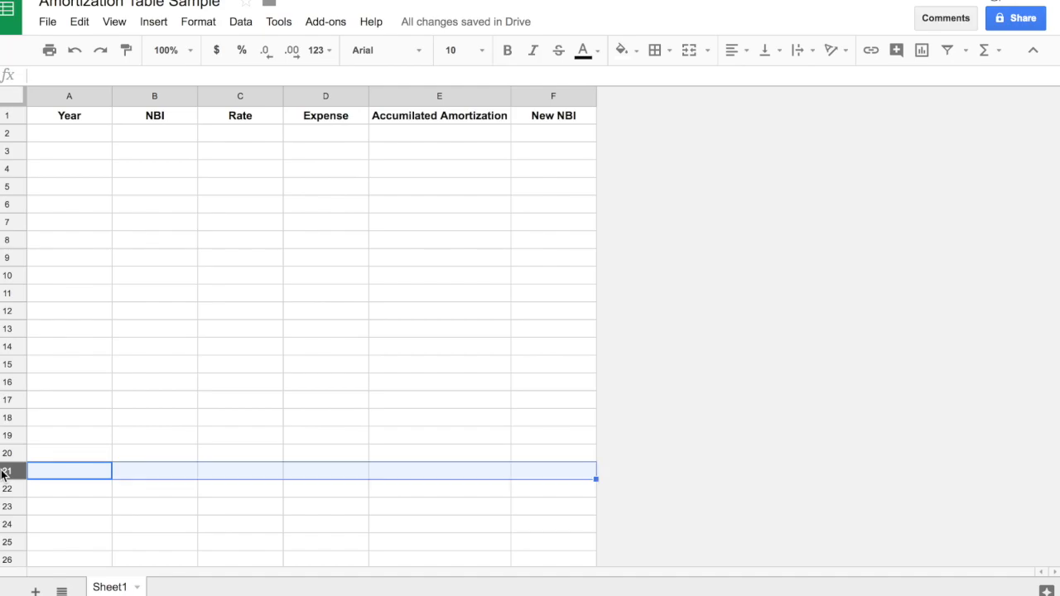
scroll(3, 472, "down", 20)
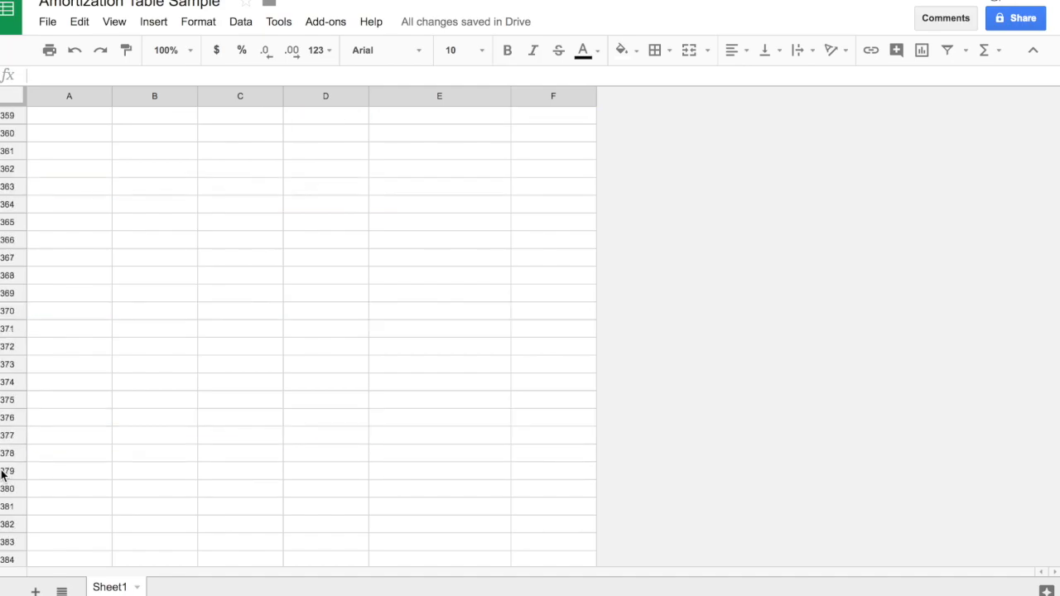
scroll(3, 481, "down", 20)
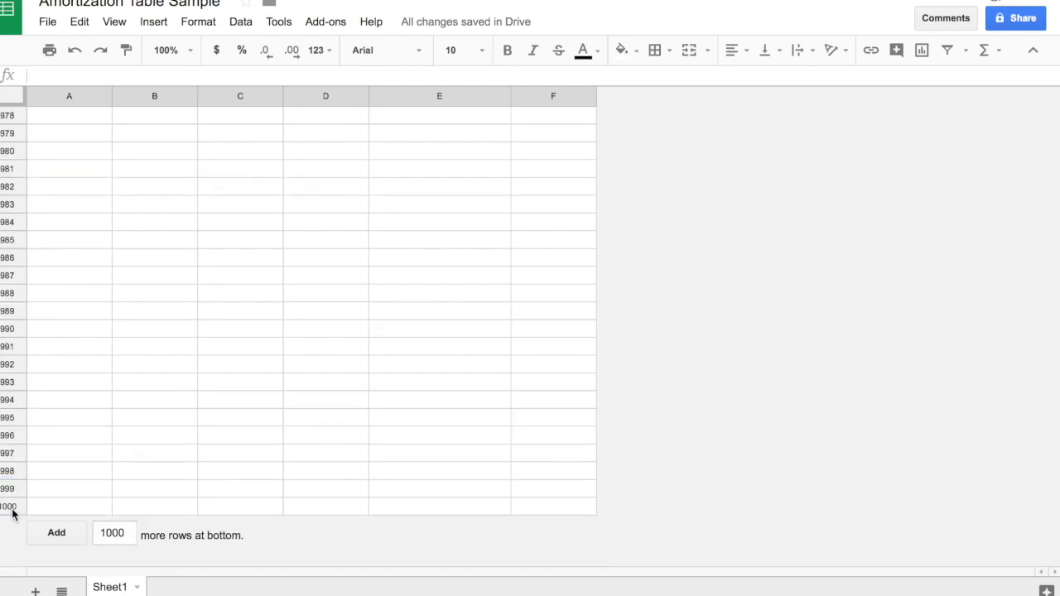
left_click(8, 506, "shift")
right_click(9, 506)
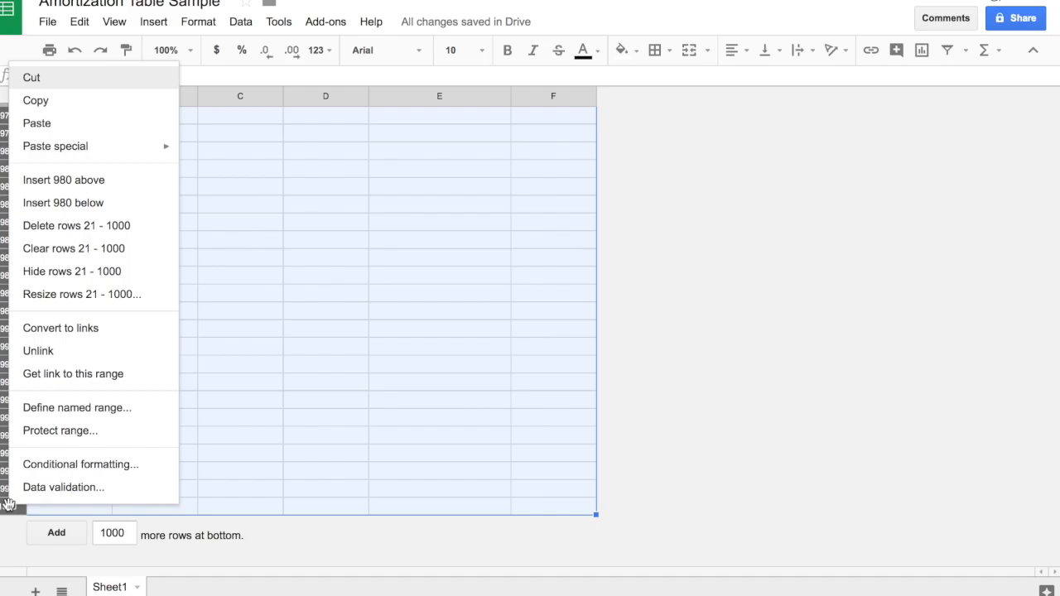
left_click(113, 230)
left_click(261, 328)
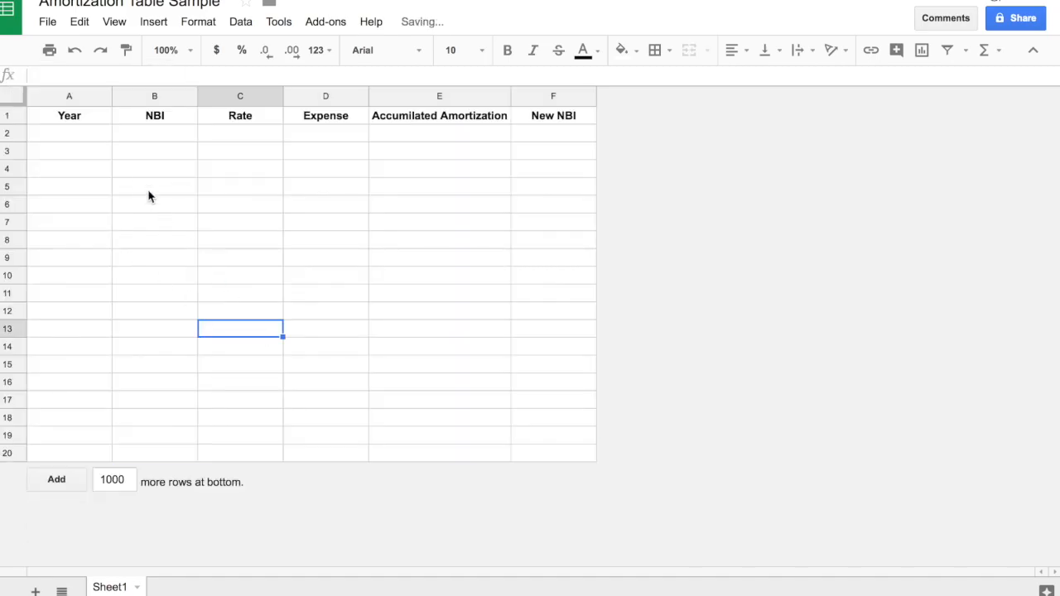
Apply medium-thickness outer borders around the whole table range A1 to F20.
left_click_drag(83, 119, 544, 452)
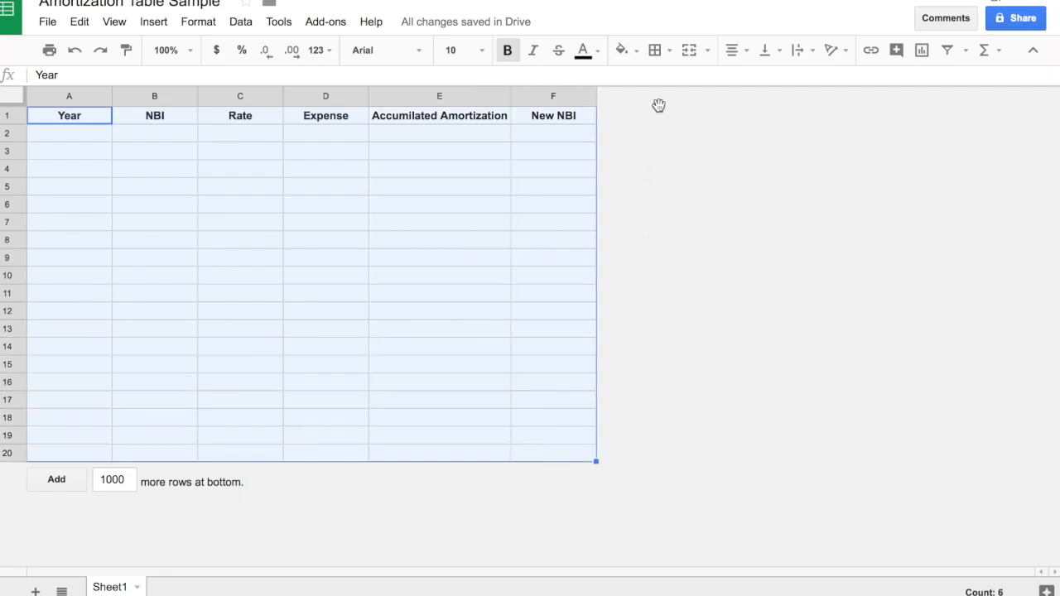
left_click(655, 51)
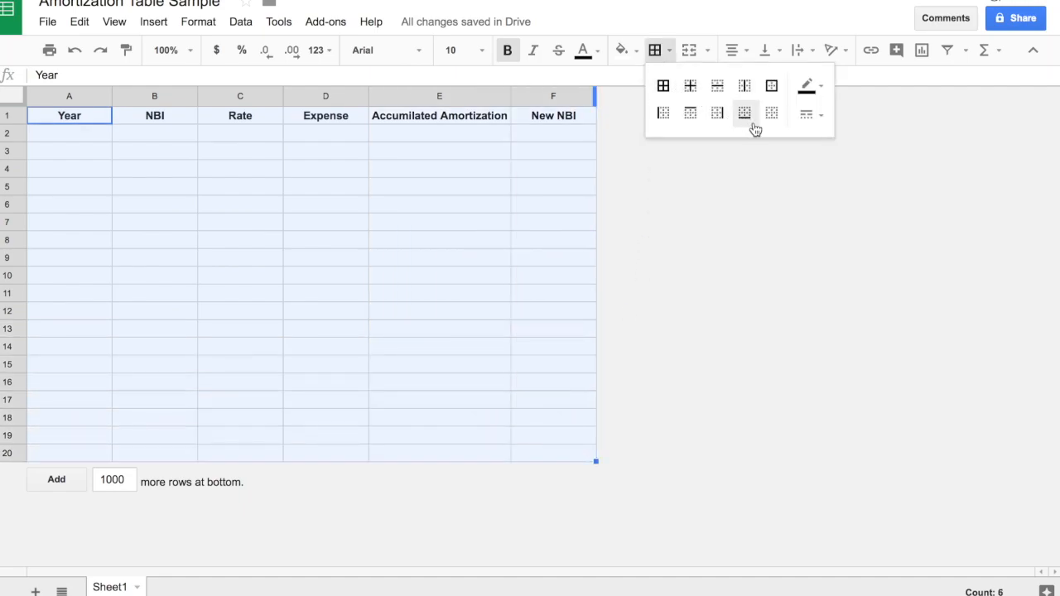
left_click(810, 115)
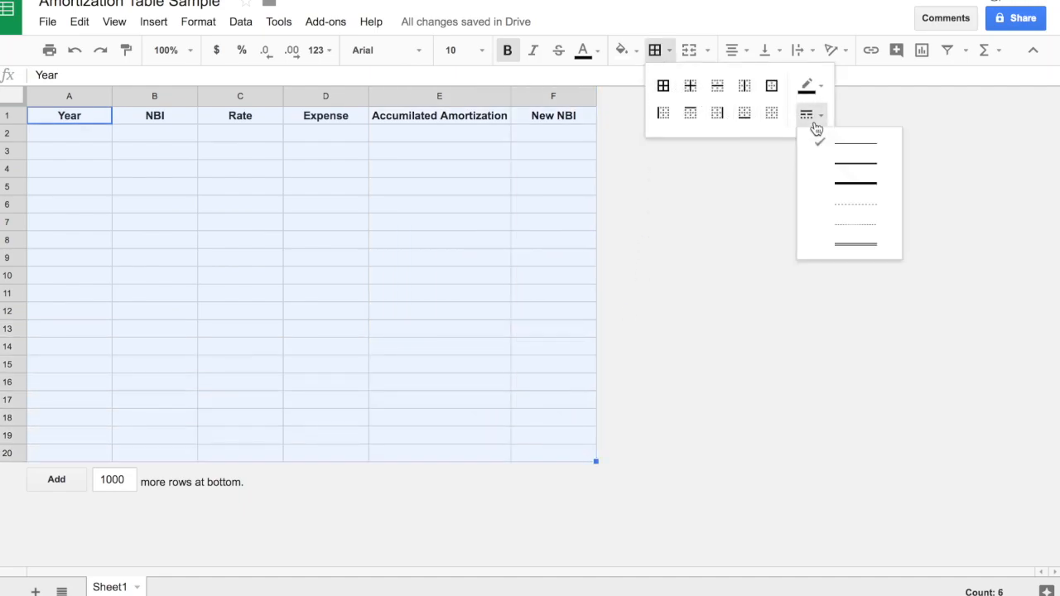
left_click(831, 170)
left_click(717, 113)
left_click(744, 113)
left_click(691, 114)
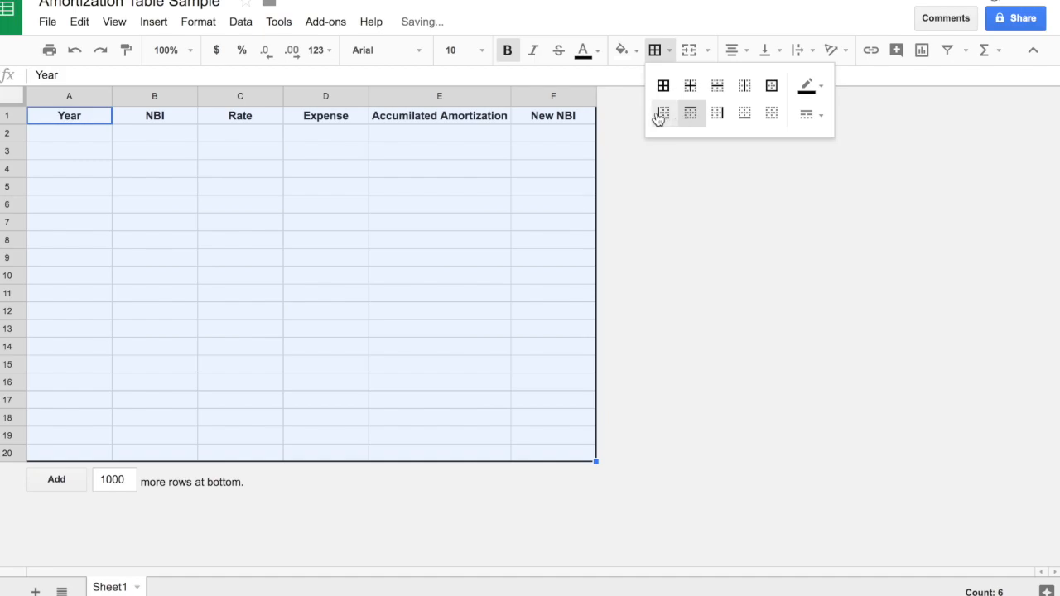
Apply inner borders to the range A1 to F20 and set their line style to thin.
left_click(694, 93)
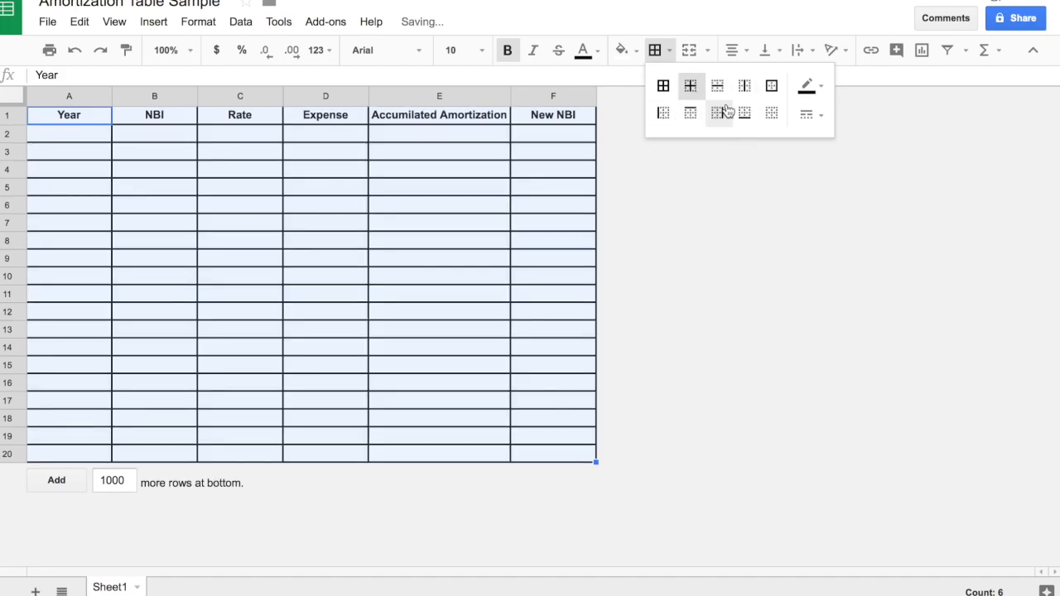
left_click(810, 114)
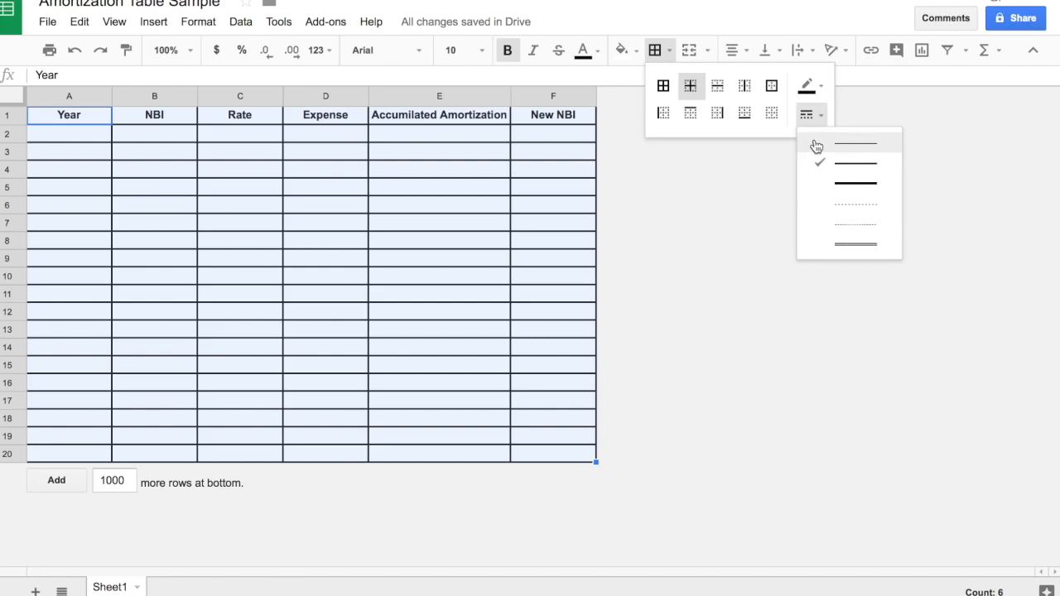
left_click(814, 142)
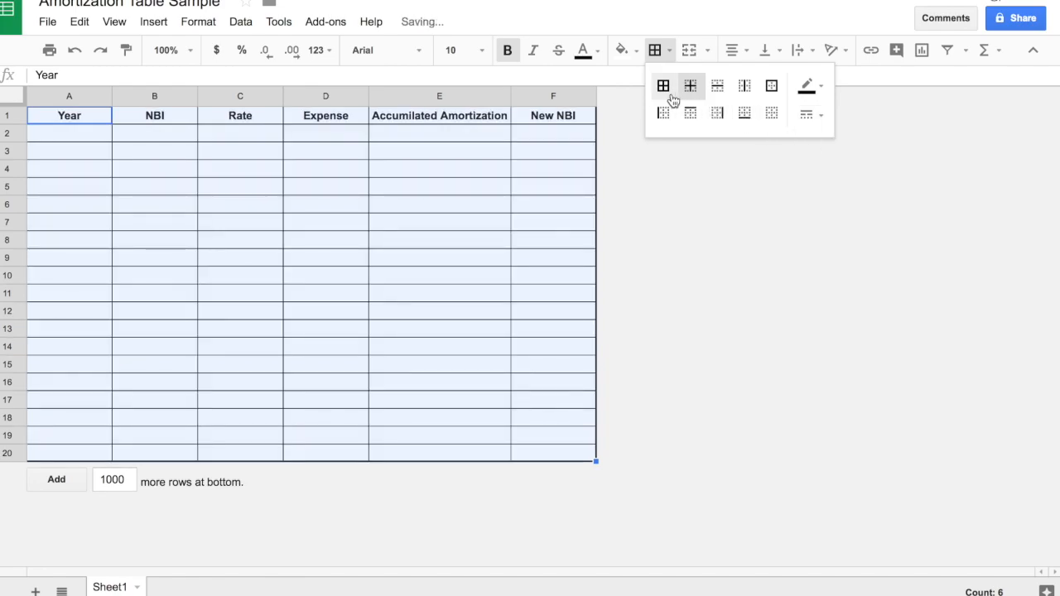
left_click(456, 194)
Add a medium-thickness bottom border beneath the header cells A1 to F1.
left_click_drag(61, 123, 542, 117)
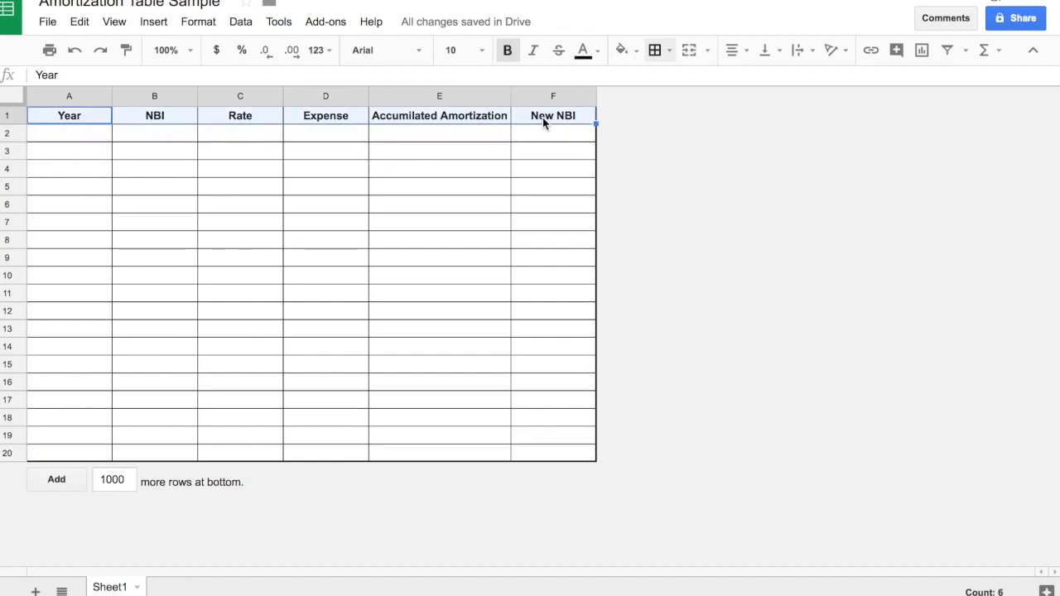
left_click(662, 57)
left_click(810, 116)
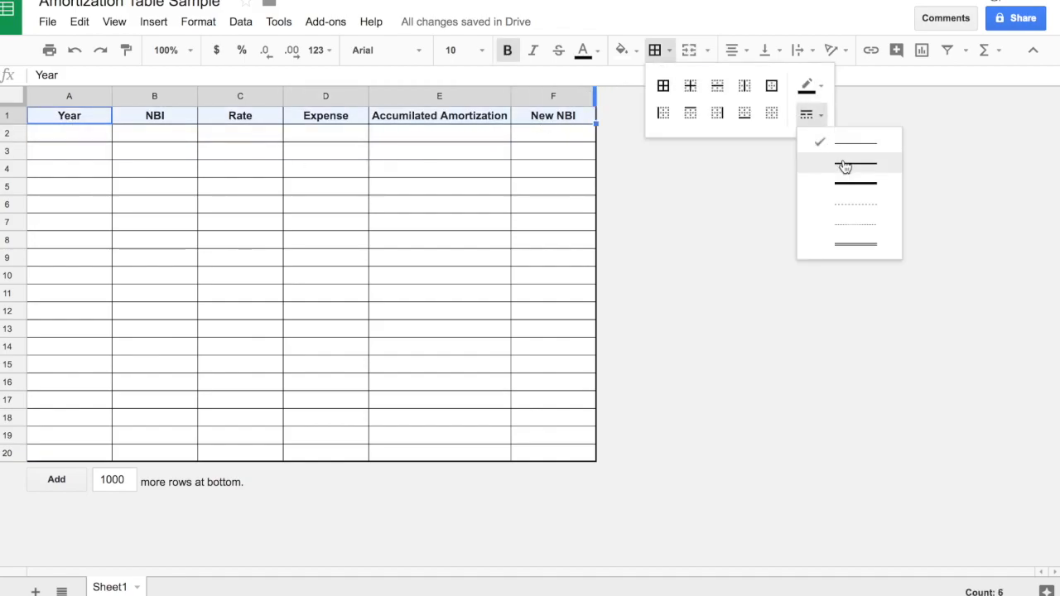
left_click(846, 165)
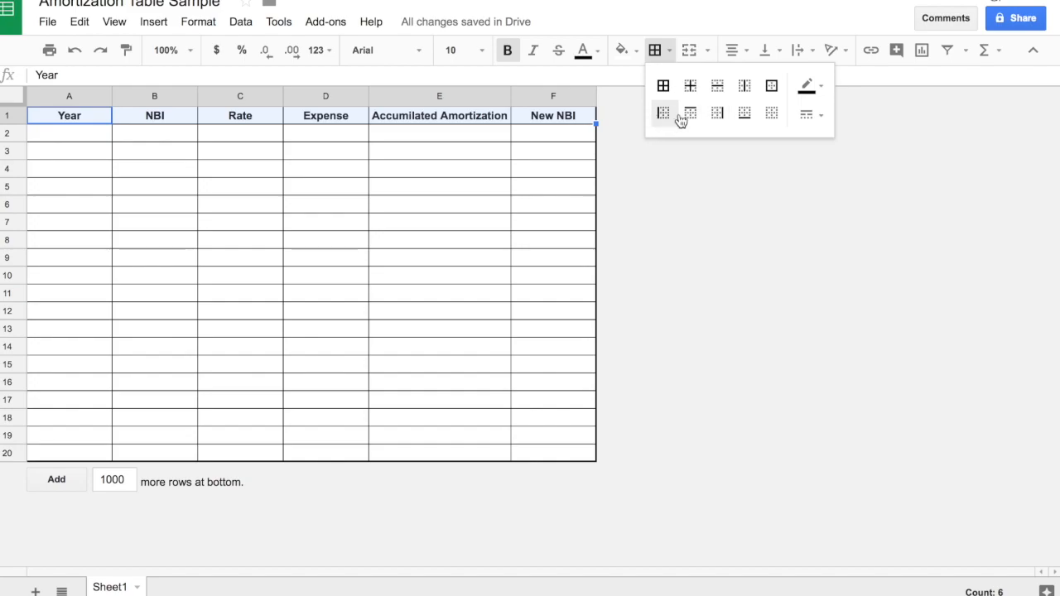
left_click(744, 113)
left_click(503, 207)
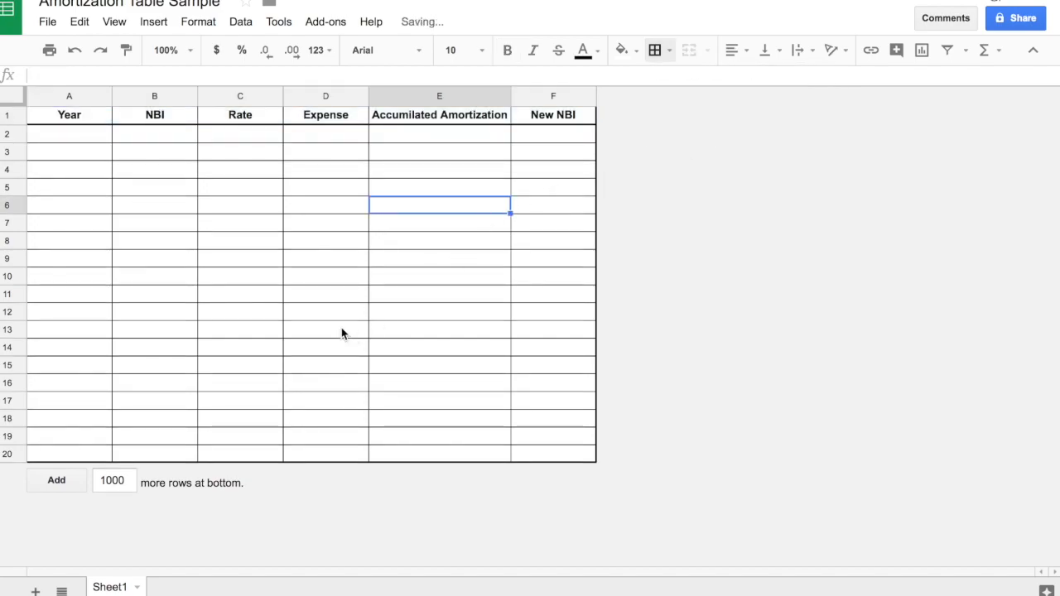
Apply medium-thickness vertical borders between the header cells A1 to F1.
left_click_drag(76, 117, 553, 114)
left_click(654, 50)
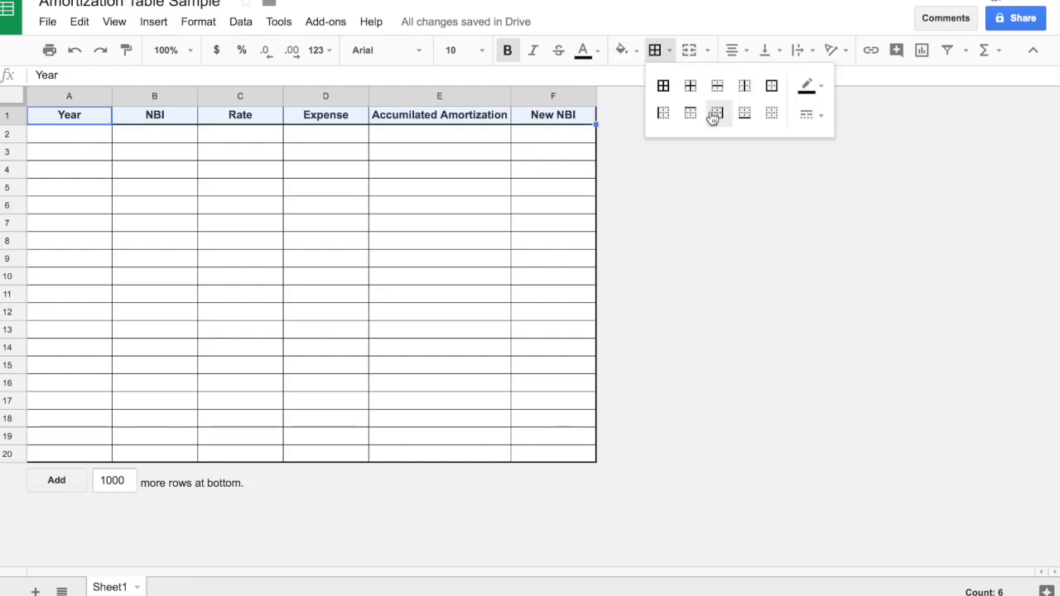
left_click(745, 86)
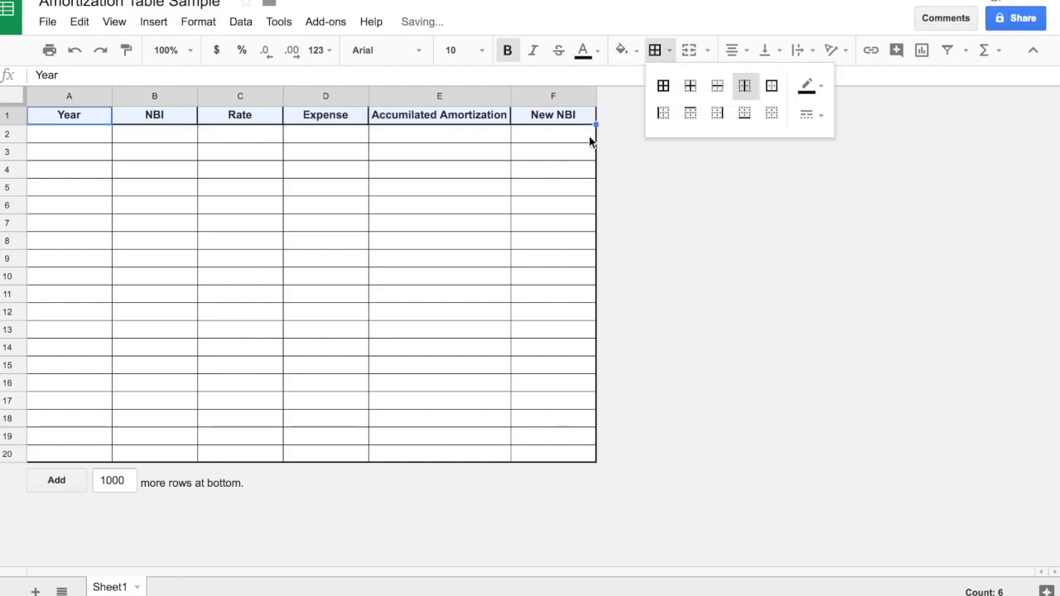
left_click(485, 190)
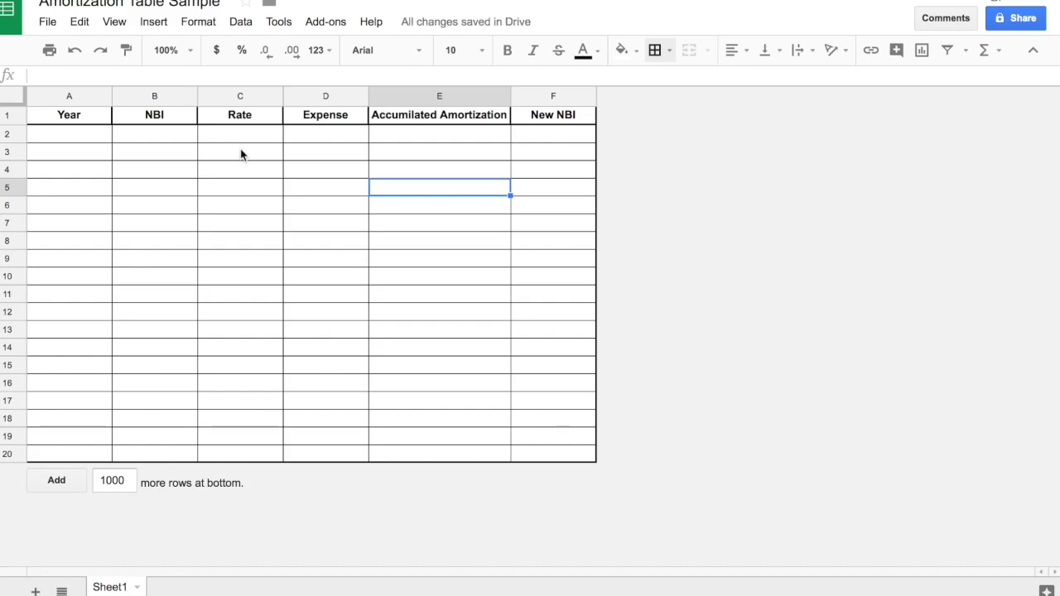
Enter the year numbers 1 and 2 in cells A2 and A3 of the Year column.
left_click(67, 137)
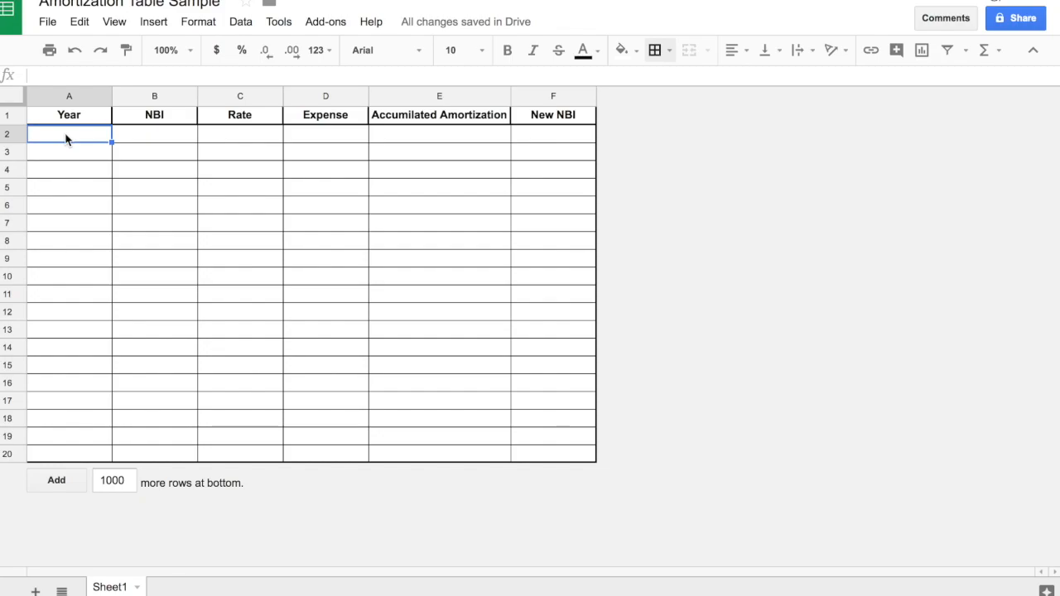
type("1")
key("Return")
type("2")
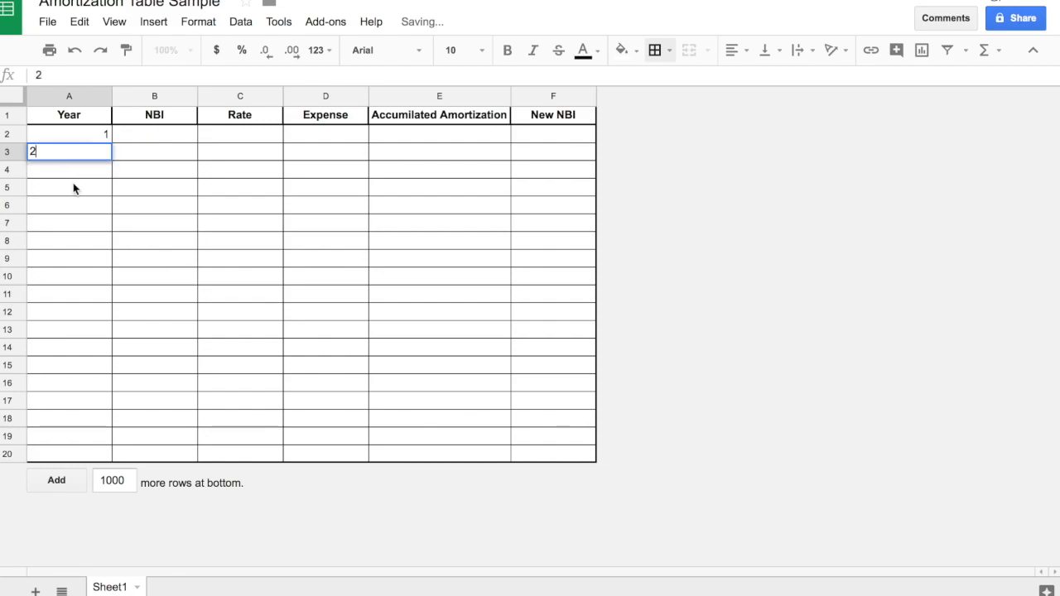
left_click(73, 188)
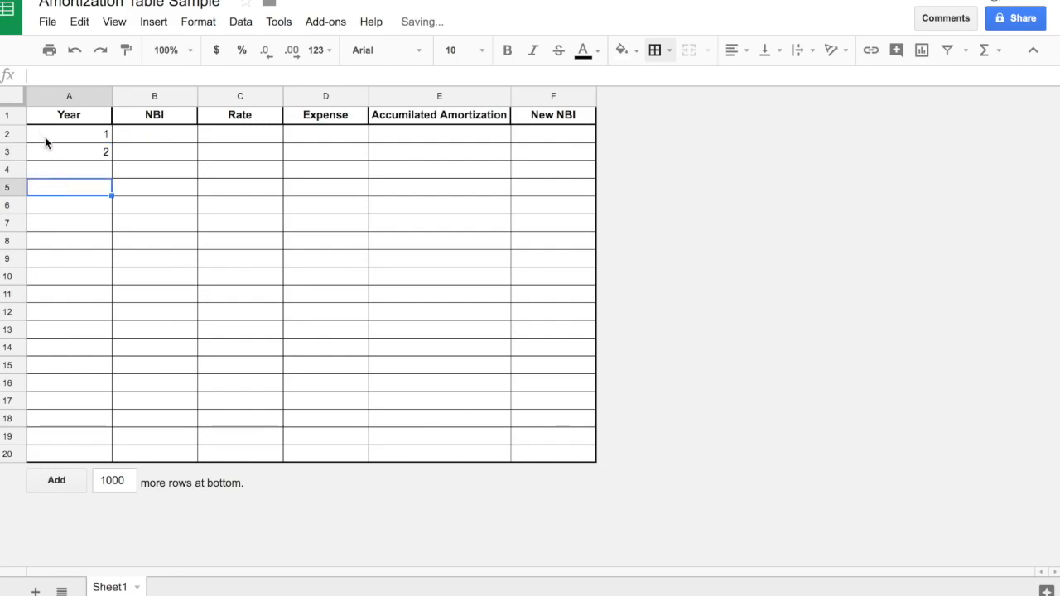
Extend the year series from A2 and A3 down to cell A20, filling years through 19.
left_click_drag(45, 141, 48, 158)
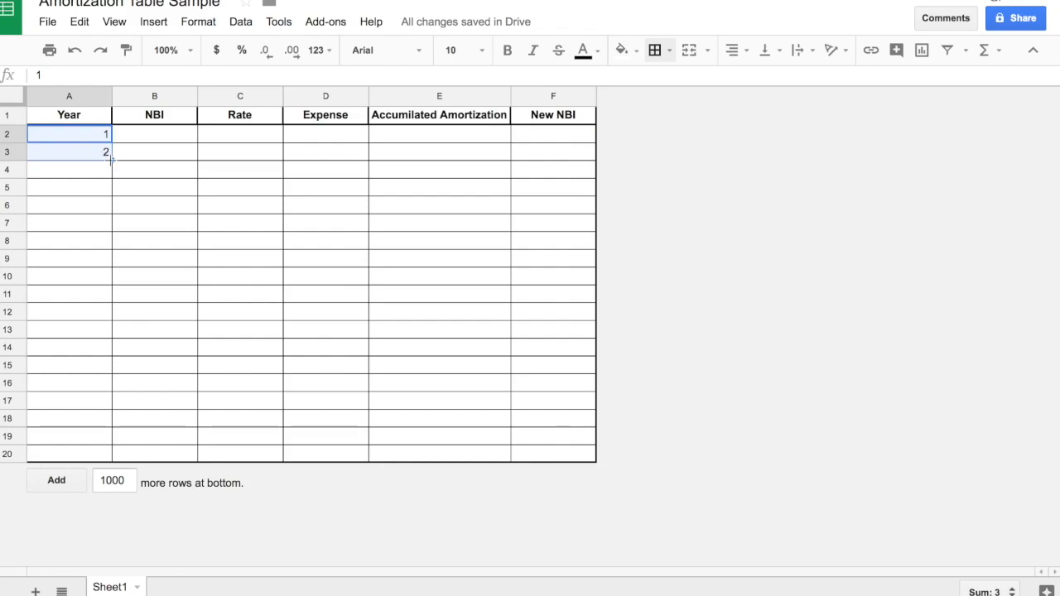
left_click_drag(111, 159, 109, 454)
left_click(177, 454)
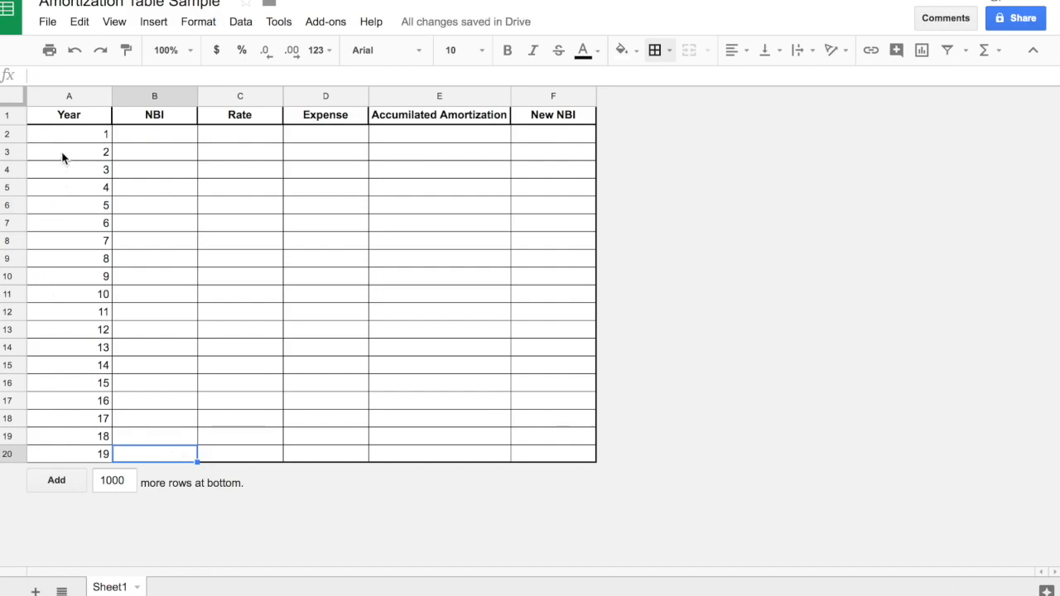
Center-align the year numbers in cells A2 to A20 horizontally.
left_click_drag(65, 135, 104, 454)
left_click(733, 51)
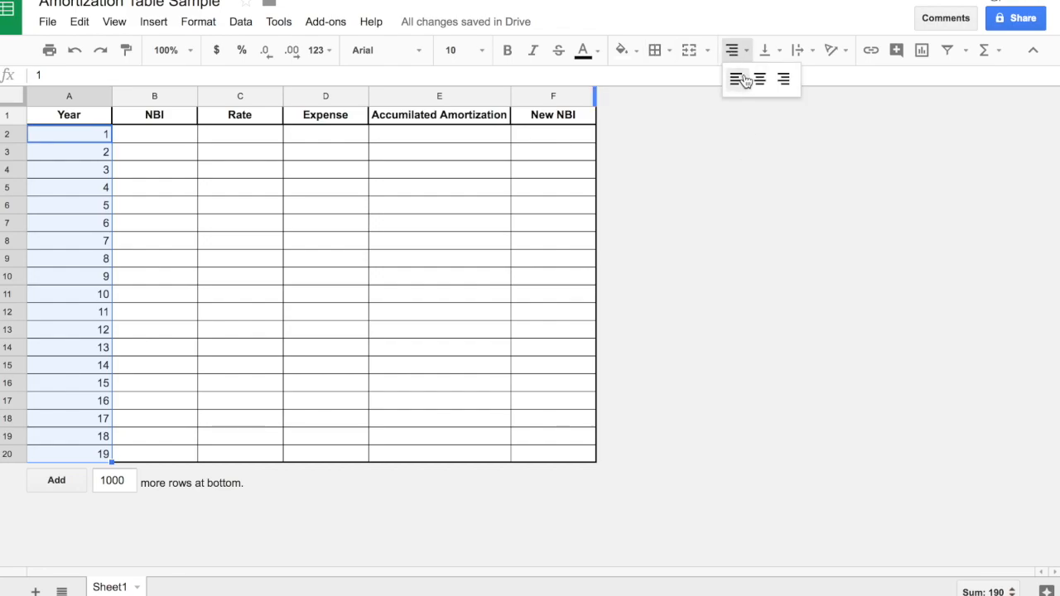
left_click(758, 78)
left_click(437, 312)
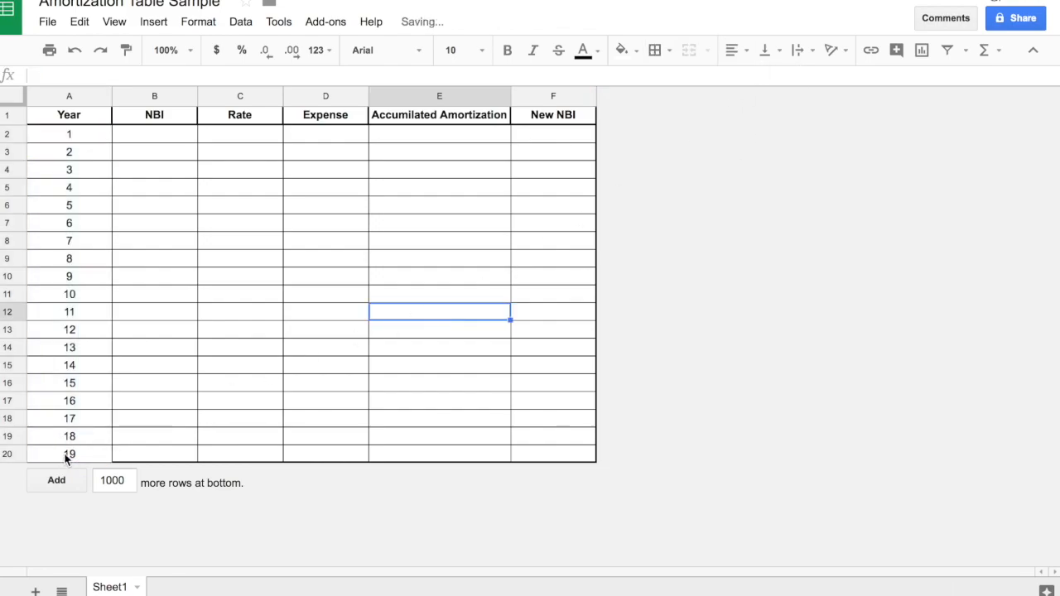
Enter 70000 as the year 1 NBI in cell B2 and format it as currency.
left_click(162, 138)
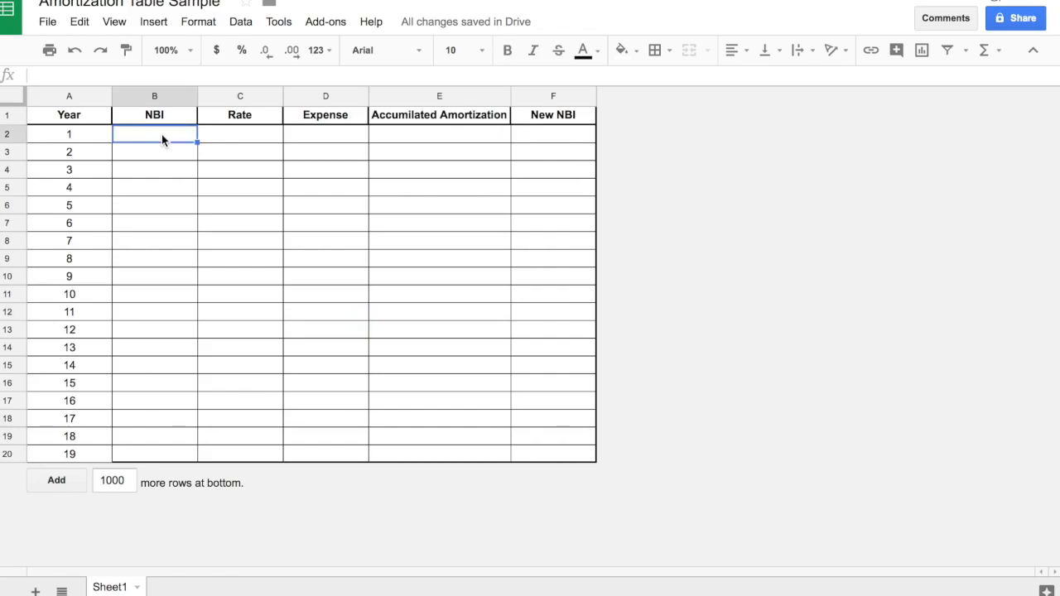
type("70000")
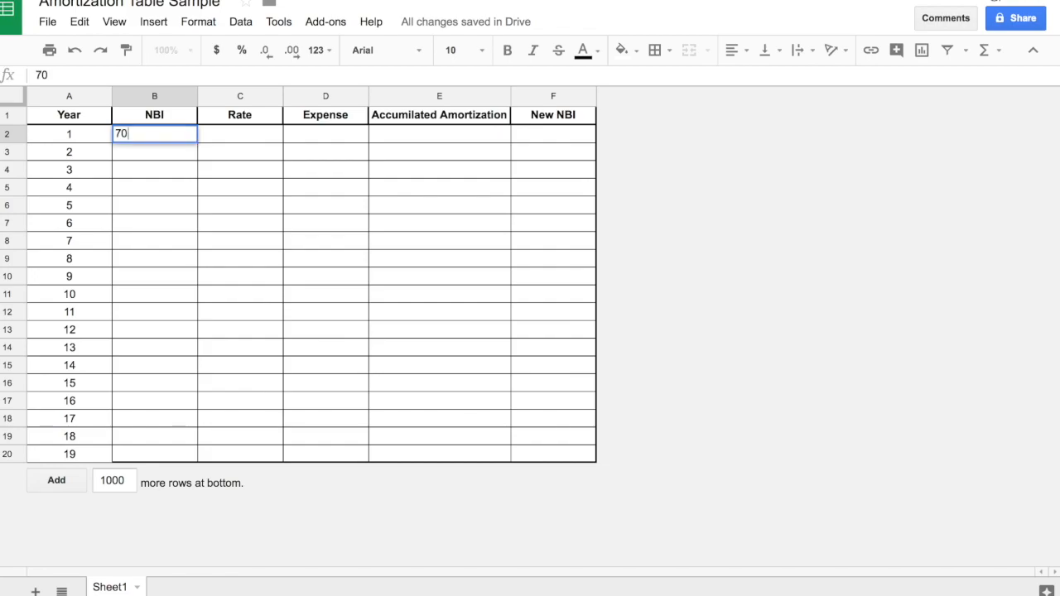
left_click(244, 134)
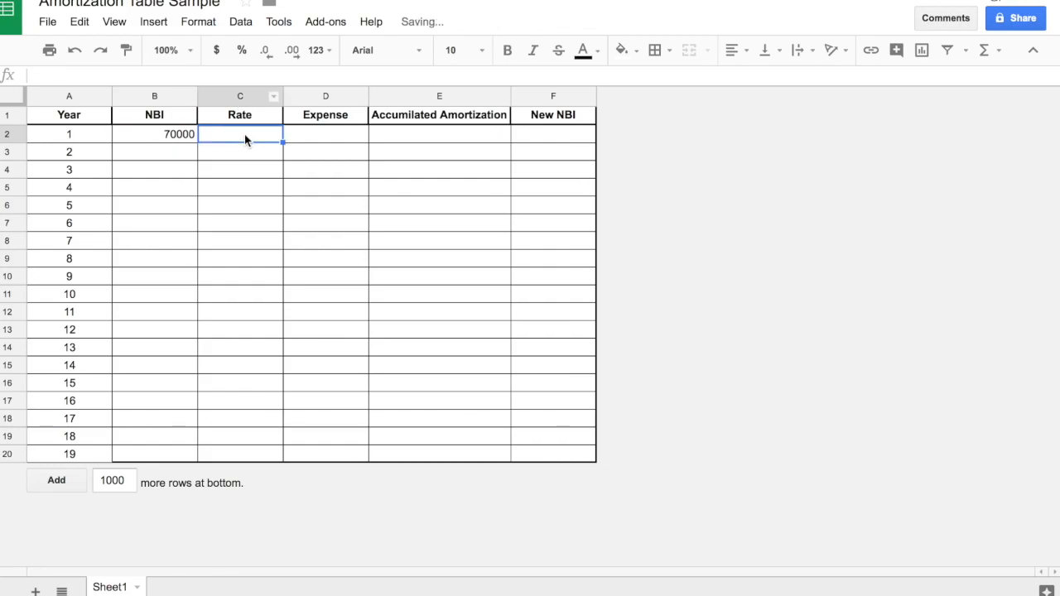
left_click(196, 135)
left_click(216, 53)
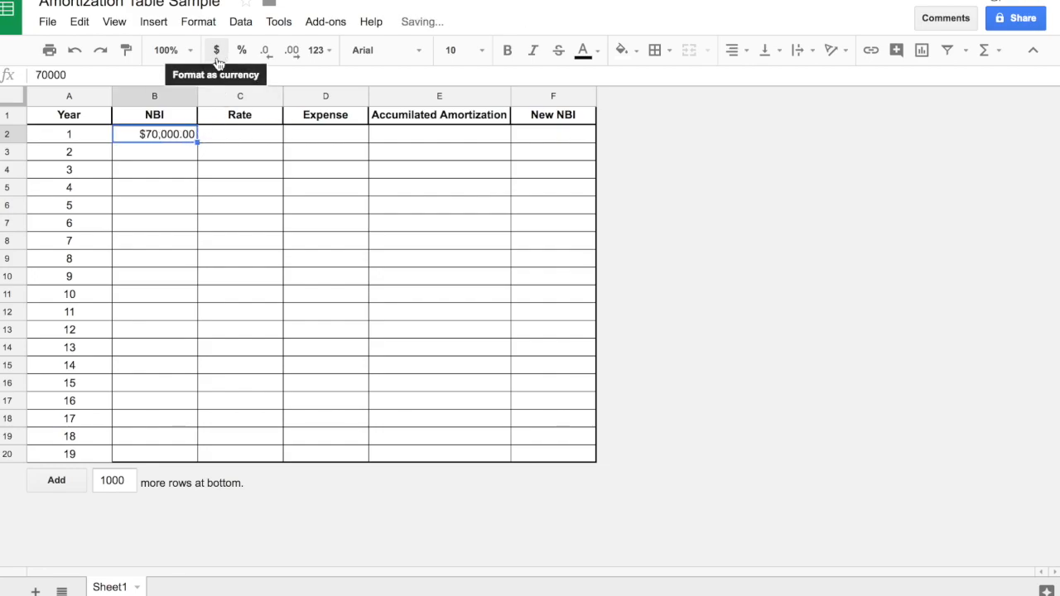
Enter the year 1 rate in cell C2 as a percentage and set it to 5%.
left_click(224, 134)
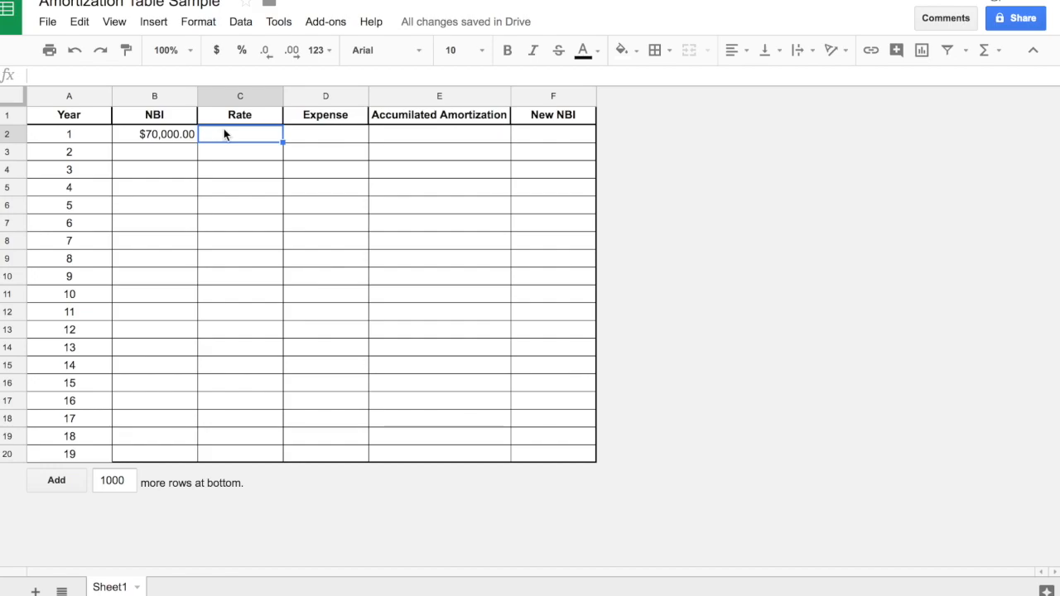
type("5")
left_click(242, 49)
double_click(268, 136)
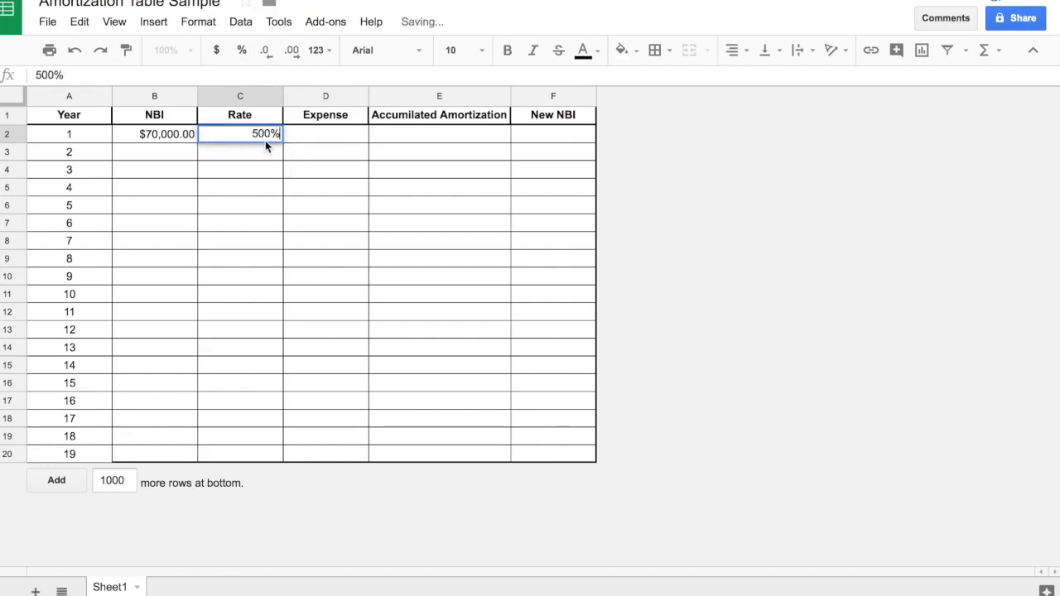
key("BackSpace")
key("BackSpace")
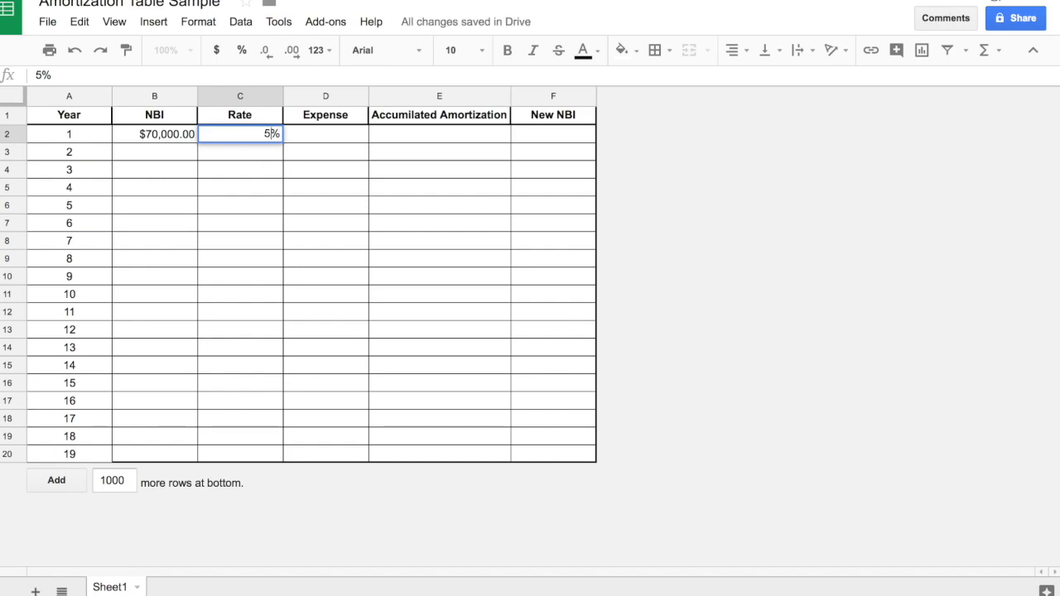
key("Return")
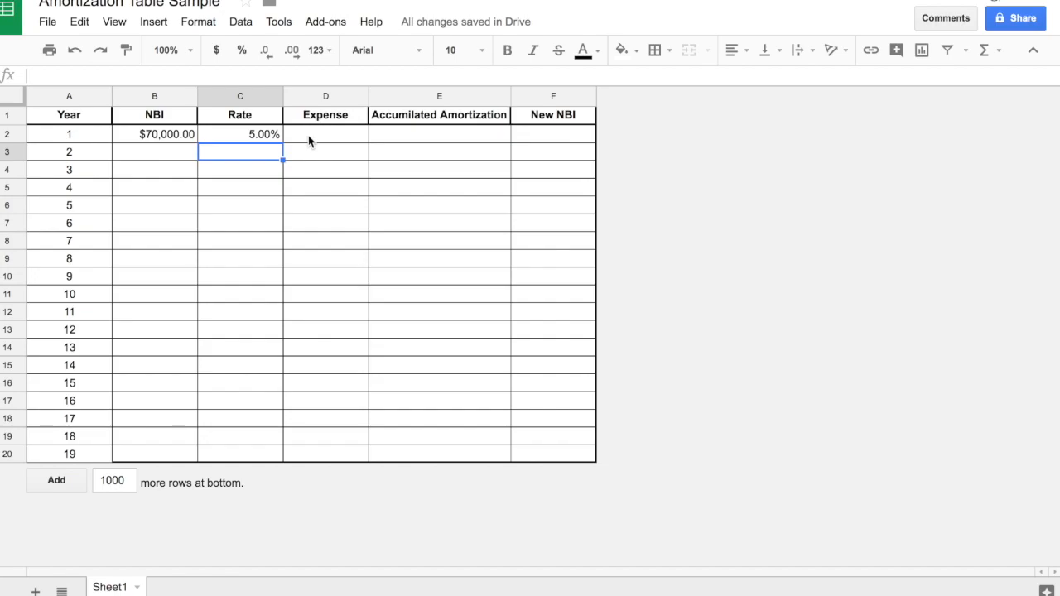
Calculate the year 1 expense in cell D2 with the formula =B2*C2.
left_click(308, 141)
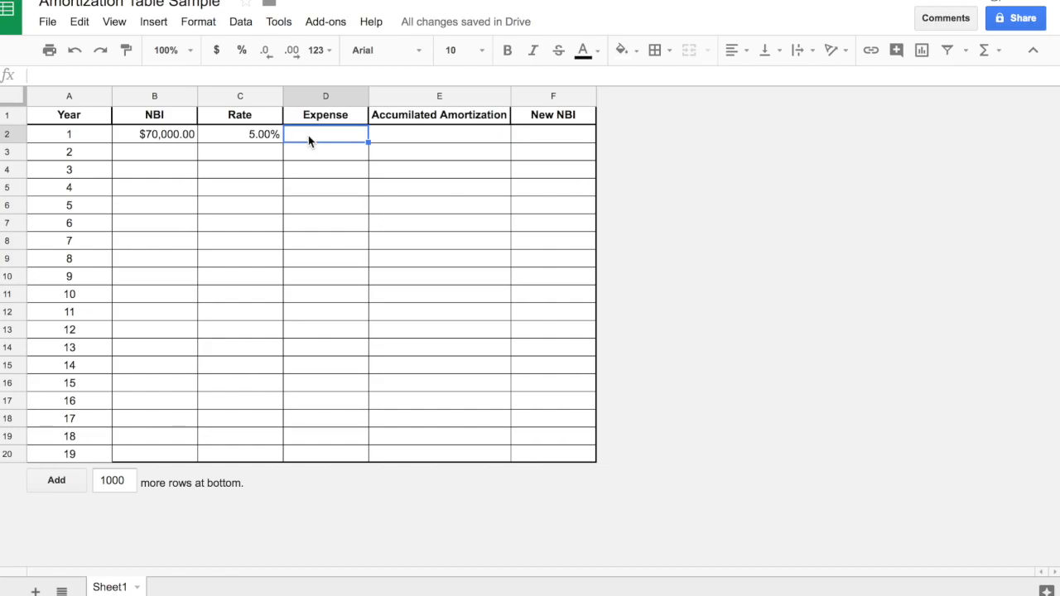
type("=")
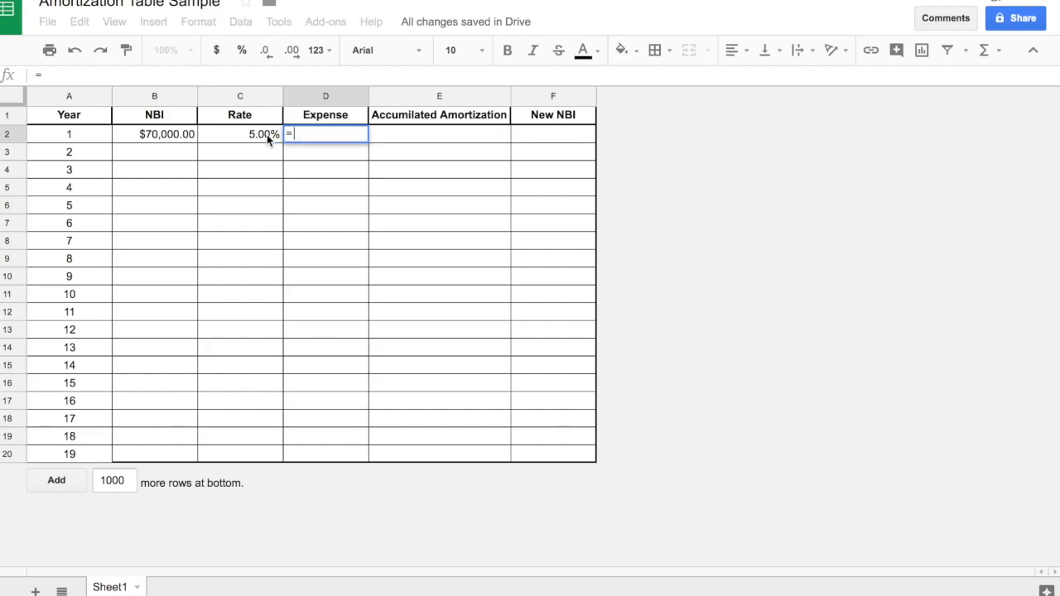
left_click(188, 136)
type("*")
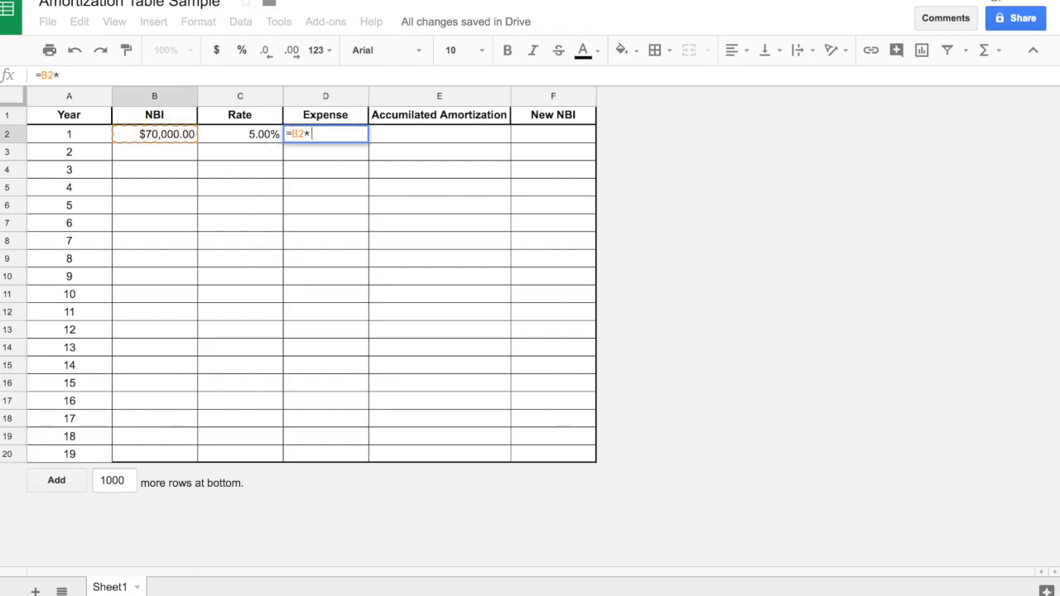
left_click(241, 133)
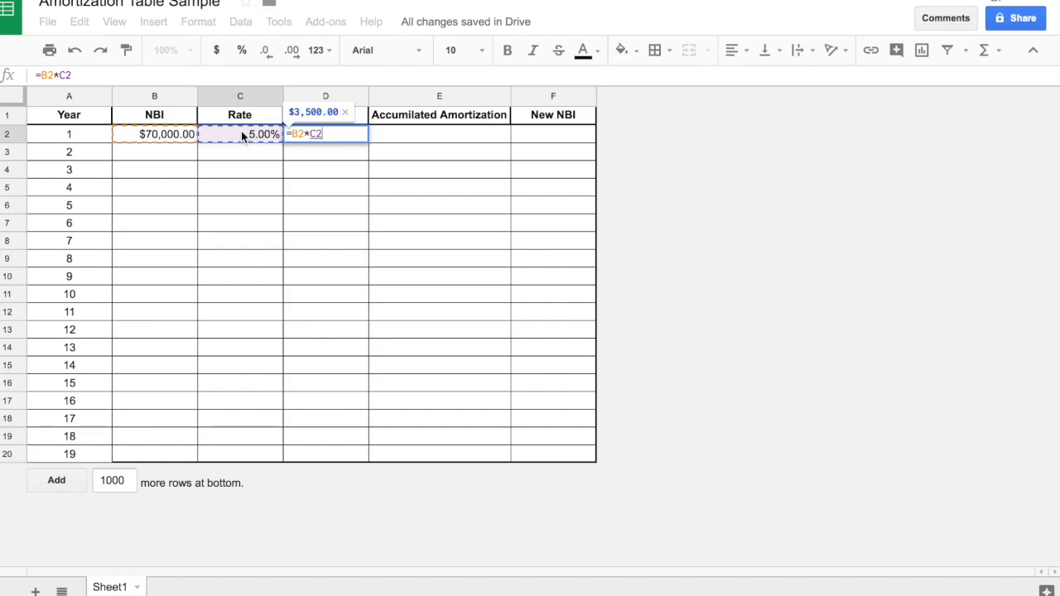
key("Return")
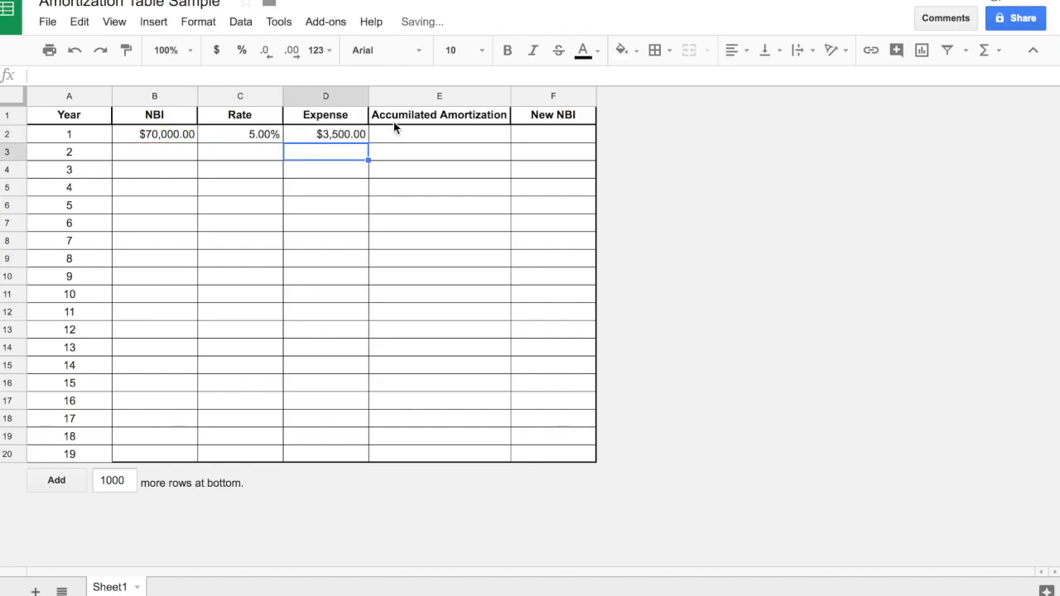
Make the year 1 accumulated amortization in cell E2 equal to the expense in D2.
left_click(416, 137)
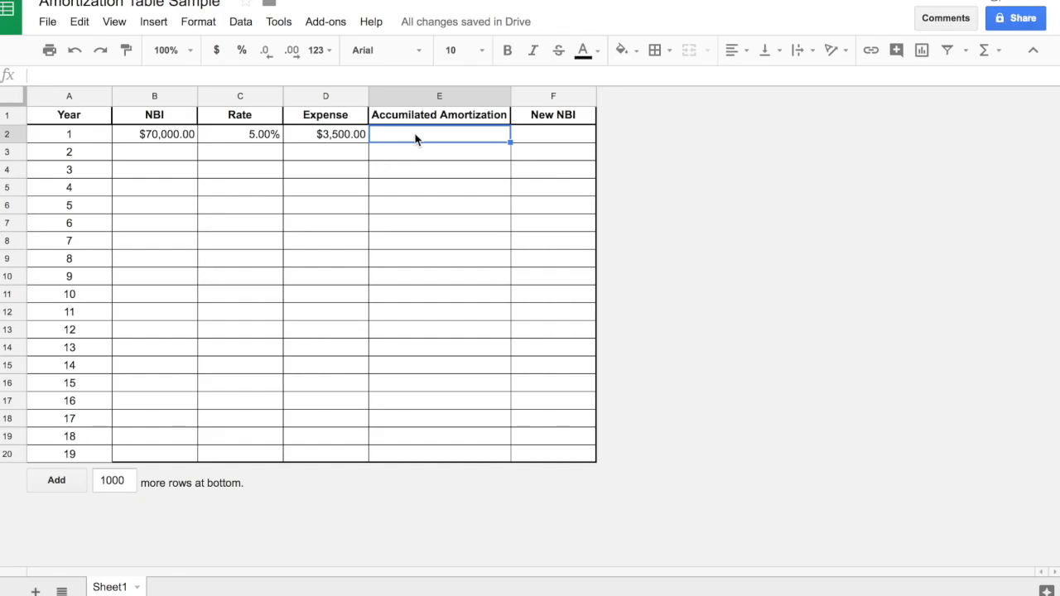
type("=")
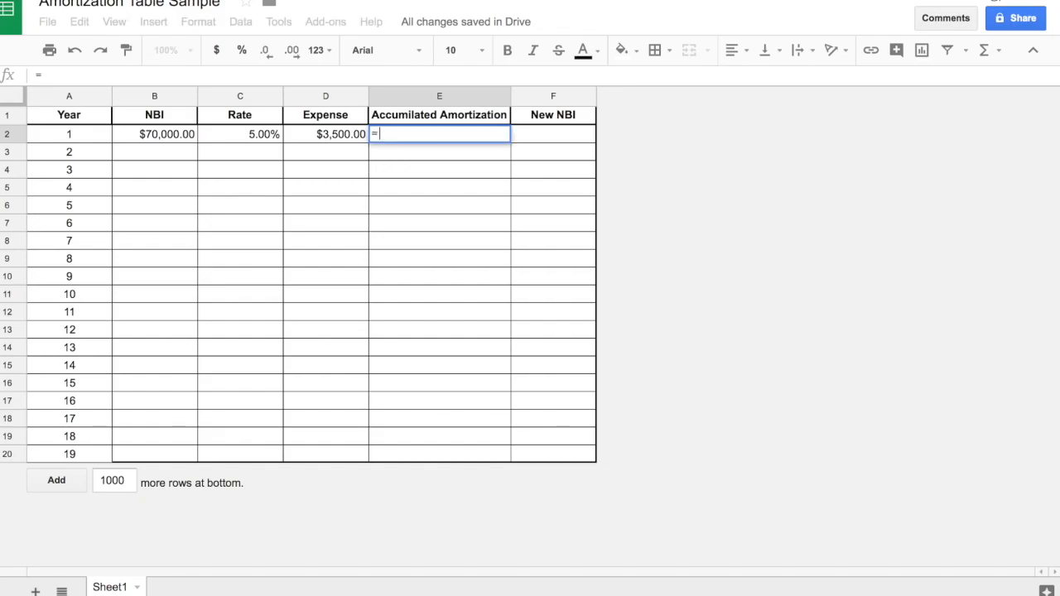
left_click(314, 135)
key("Return")
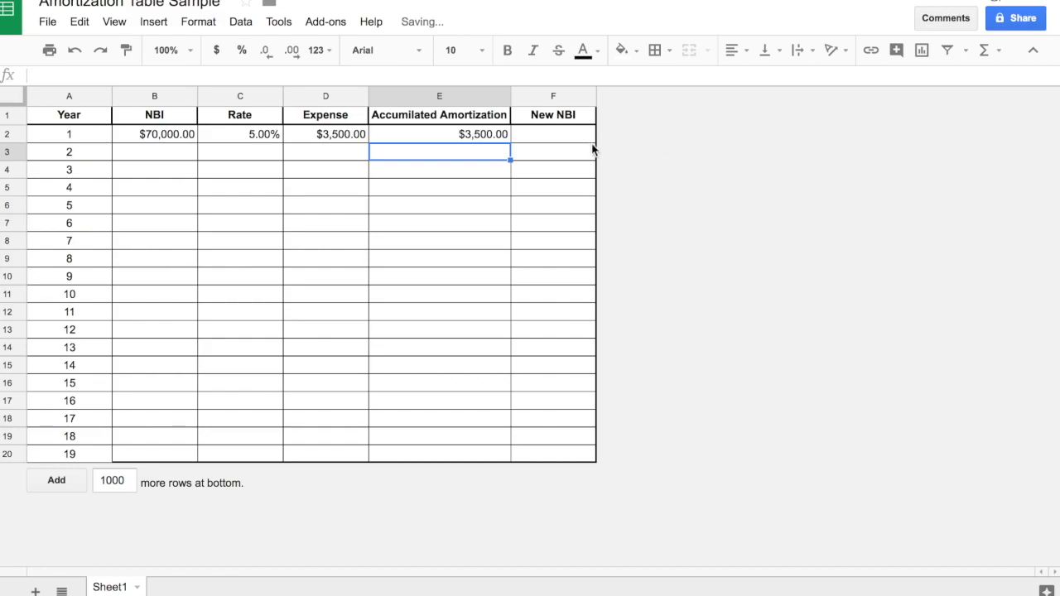
Calculate the year 1 New NBI in cell F2 with the formula =B2-D2.
left_click(573, 141)
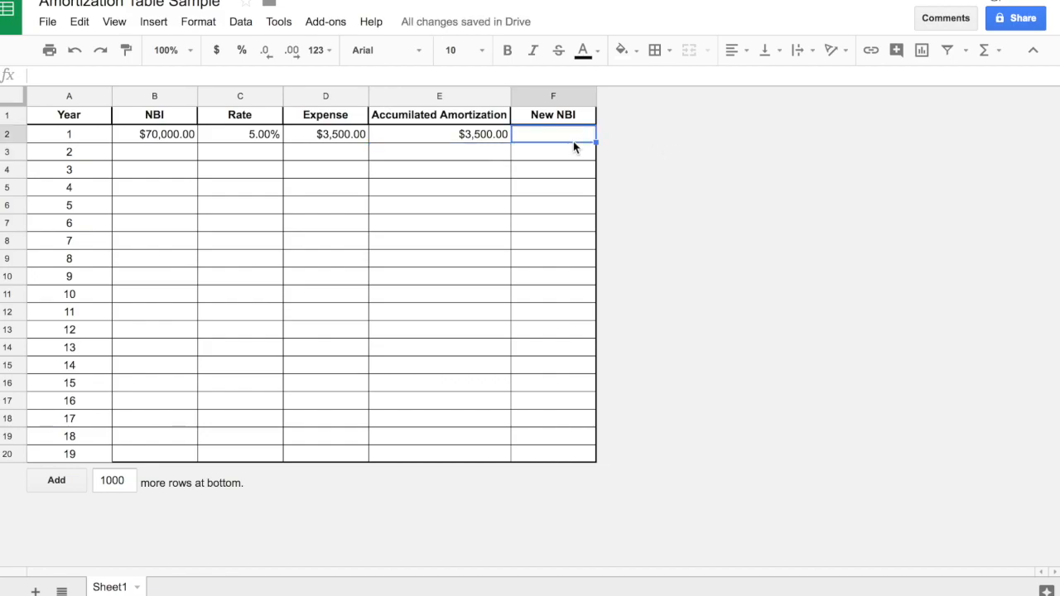
type("=")
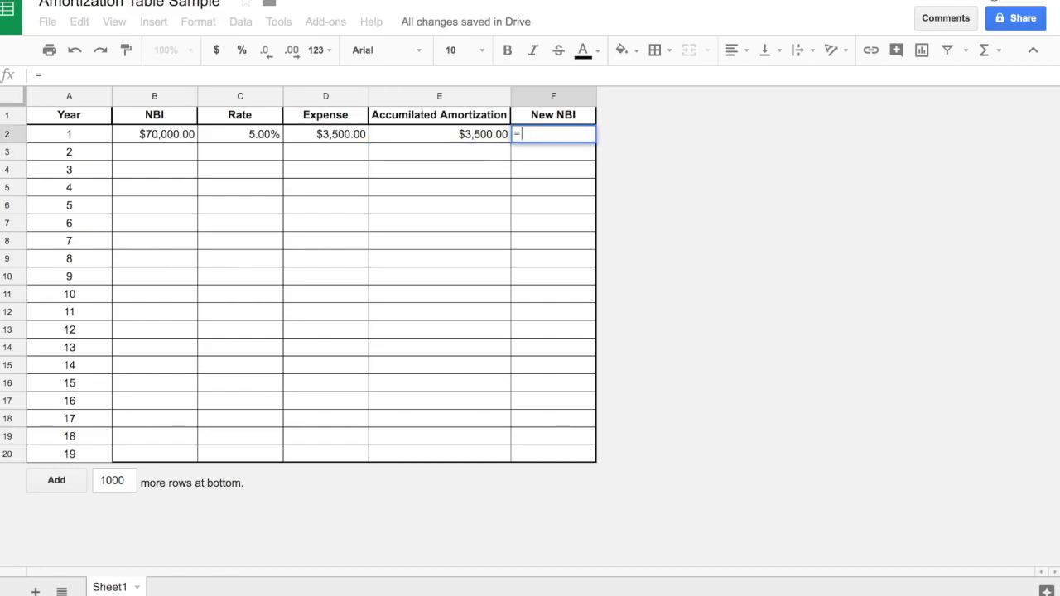
left_click(167, 134)
type("-")
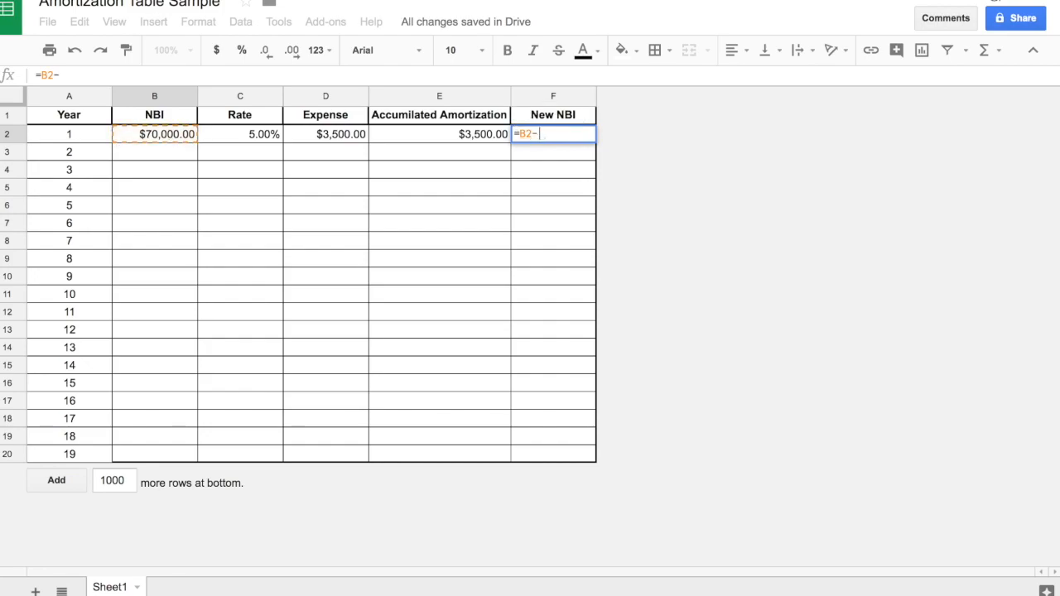
left_click(309, 134)
key("Return")
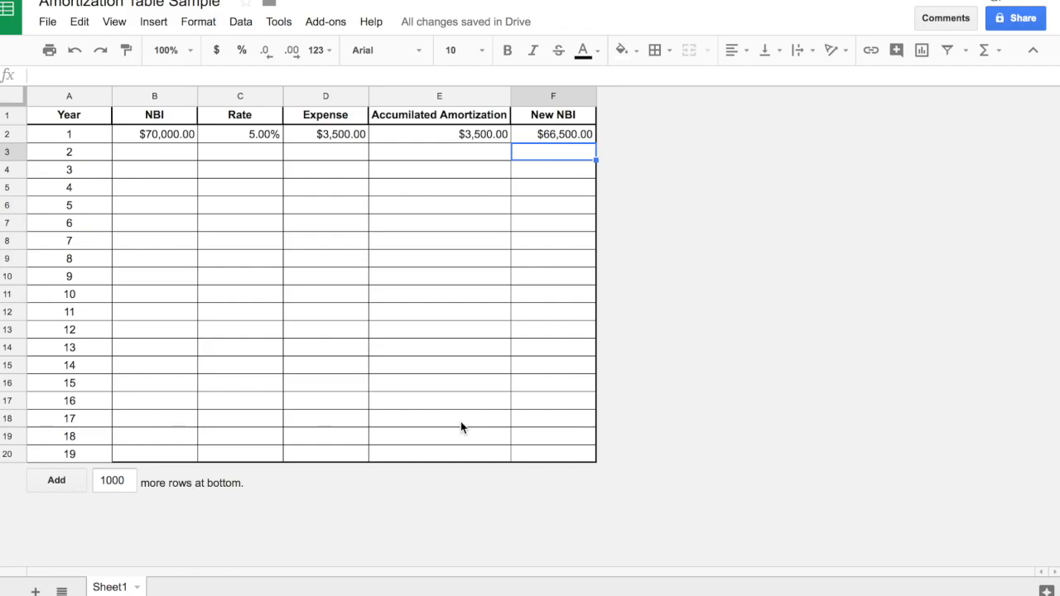
Link the year 2 NBI in cell B3 to the New NBI in F2 and remove its bold formatting.
left_click(168, 161)
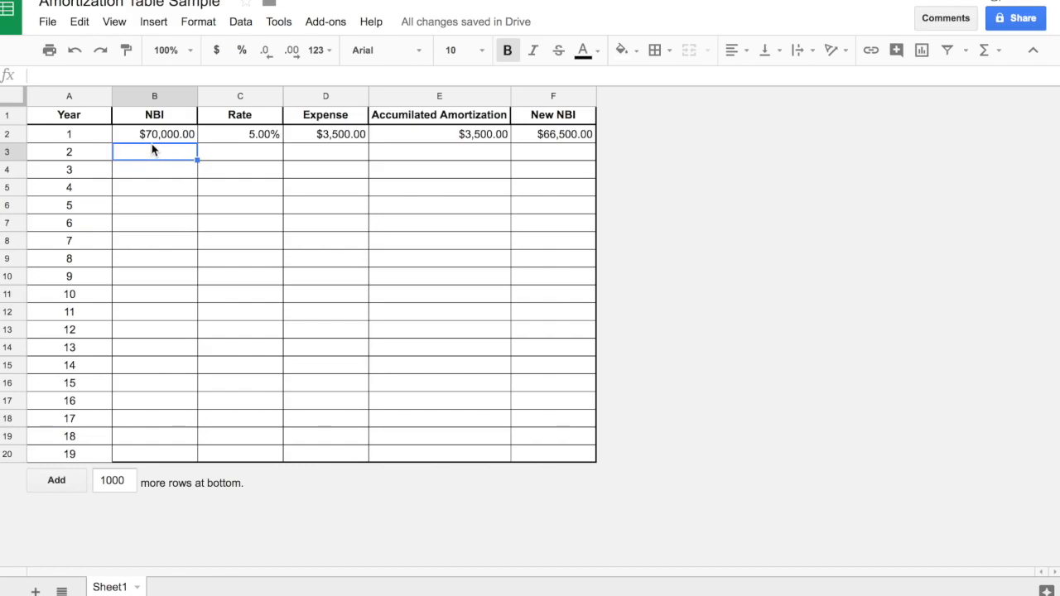
type("=")
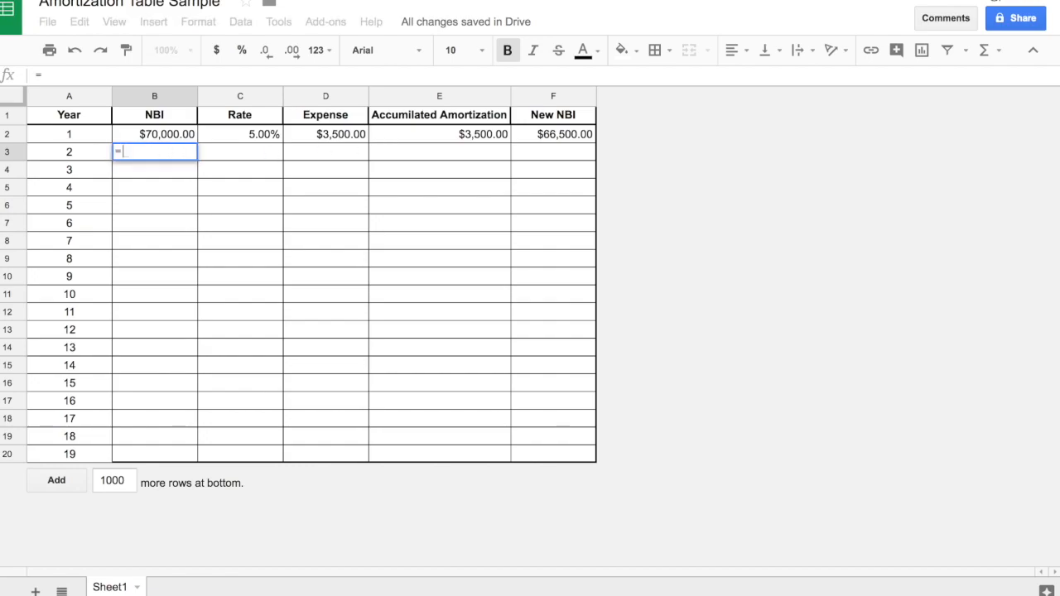
left_click(556, 140)
key("Return")
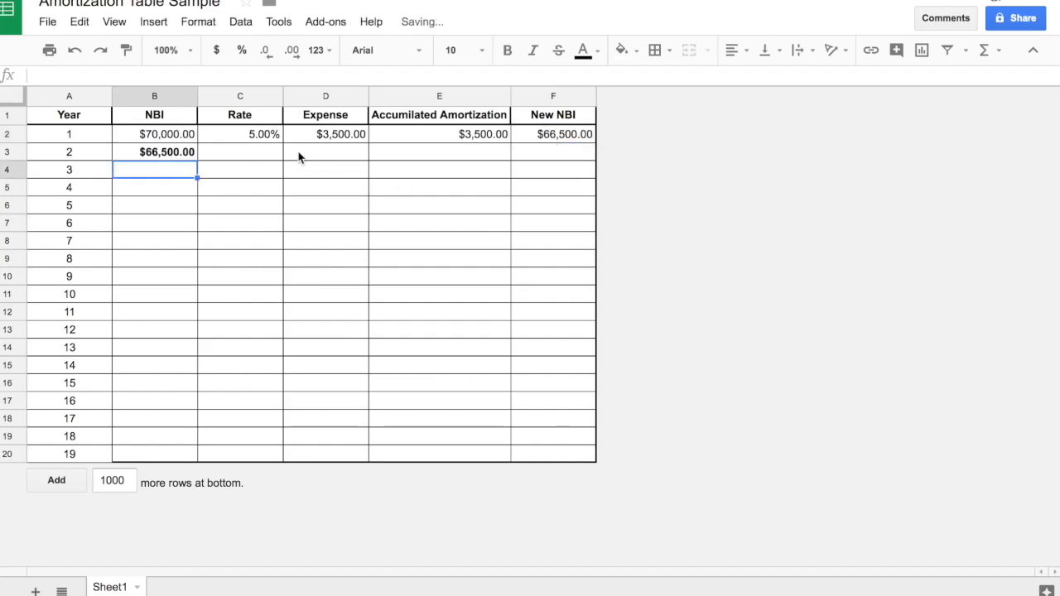
left_click(178, 155)
left_click(507, 50)
Fill the 5% rate from cell C2 down the Rate column to C20.
left_click(244, 159)
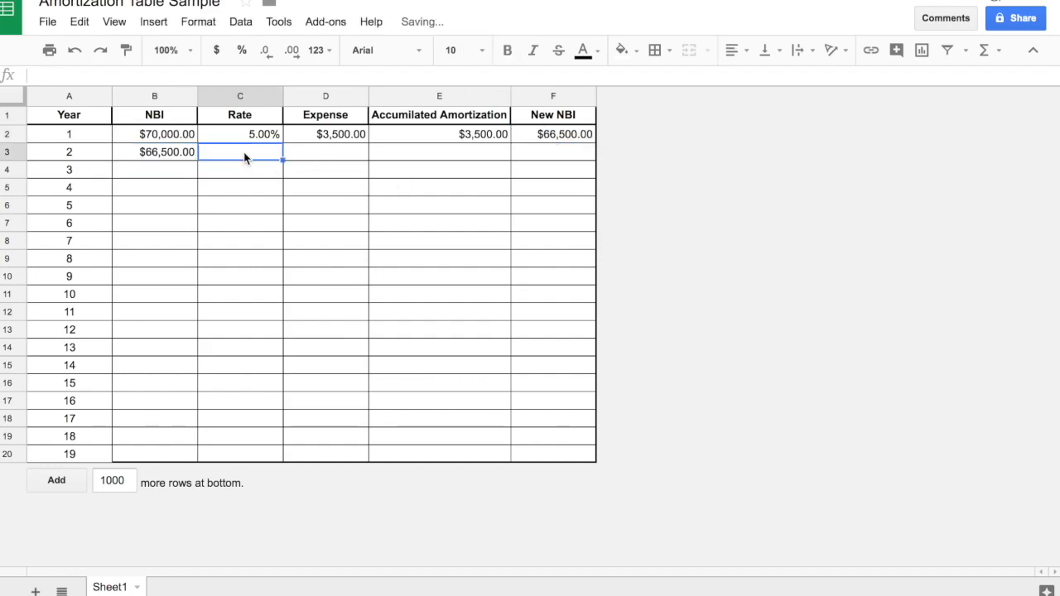
left_click(246, 132)
left_click_drag(282, 141, 255, 454)
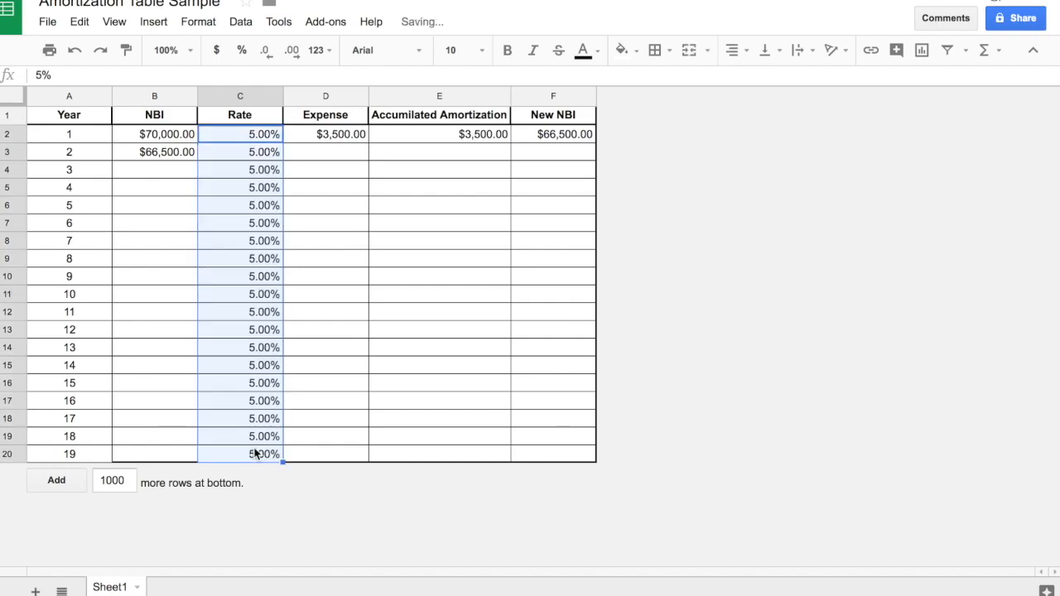
left_click(322, 238)
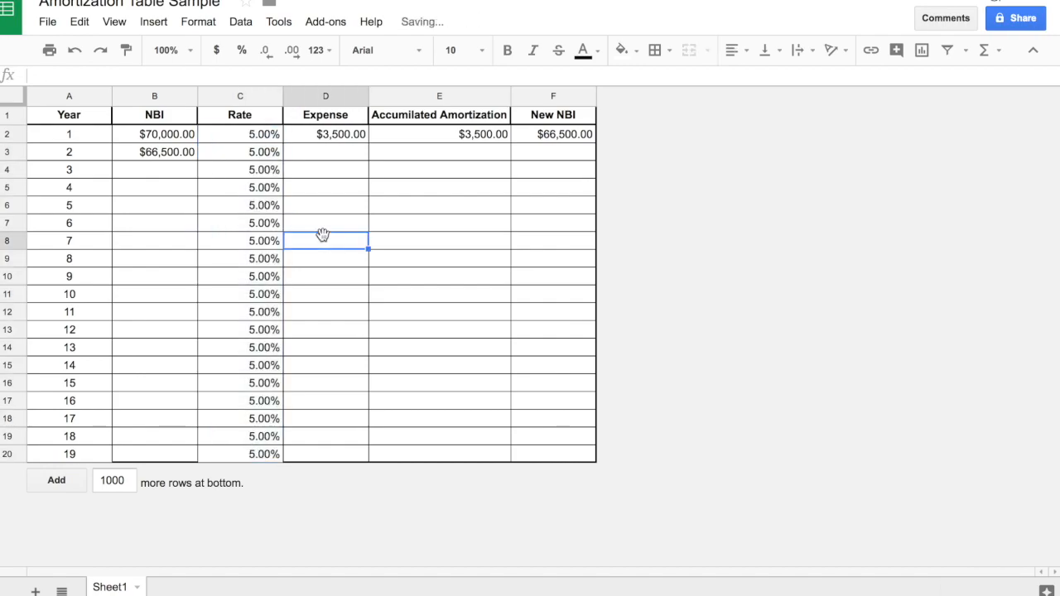
Calculate the year 2 expense in cell D3 with the formula =B3*C3.
left_click(322, 159)
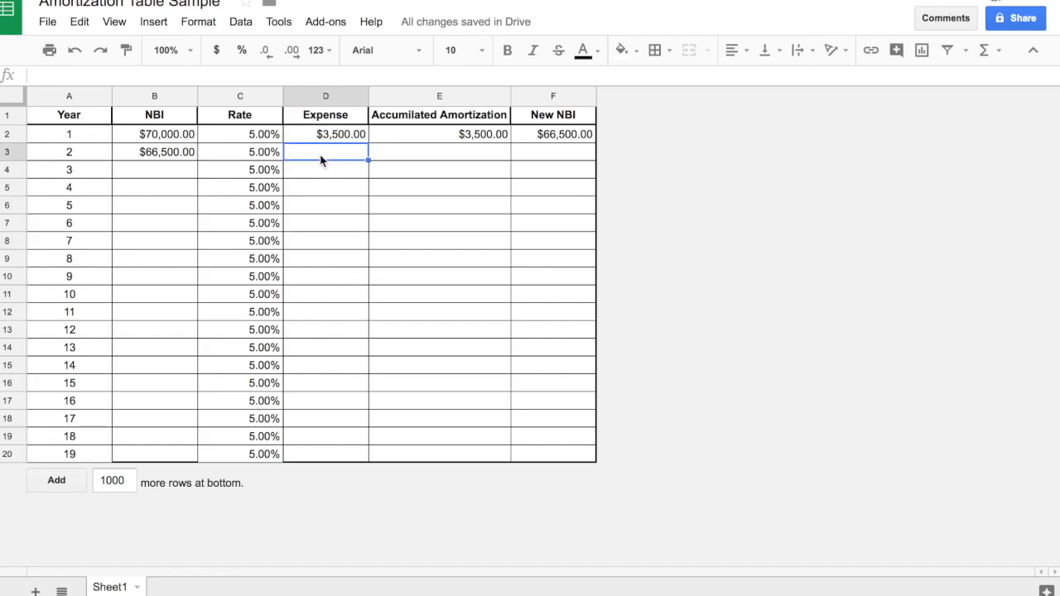
type("=")
left_click(143, 159)
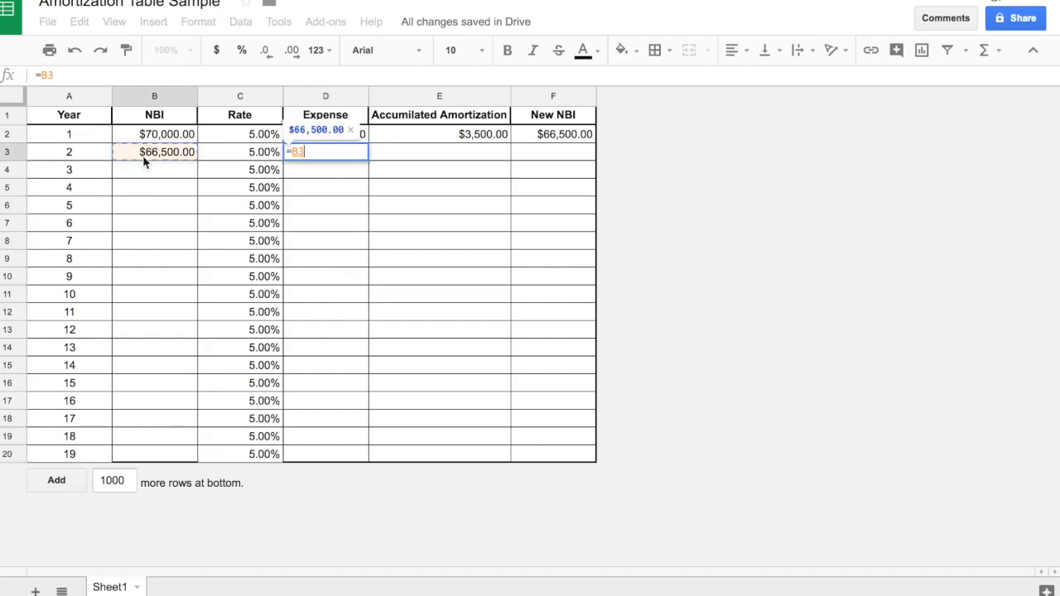
type("*")
left_click(213, 155)
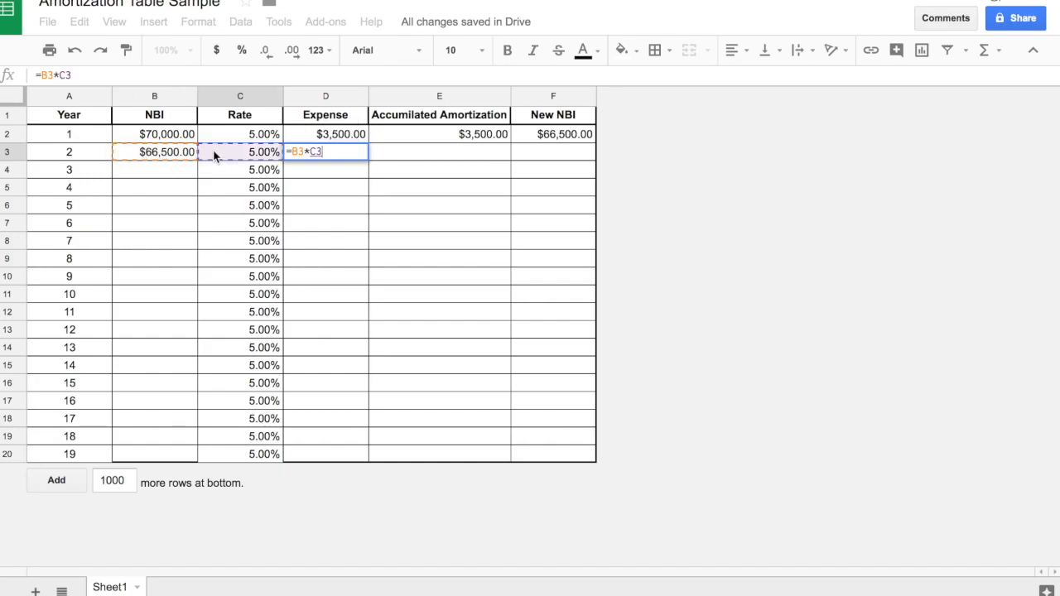
key("Return")
Enter the formula =B3-D3 in the year 2 Accumulated Amortization cell E3.
left_click(433, 158)
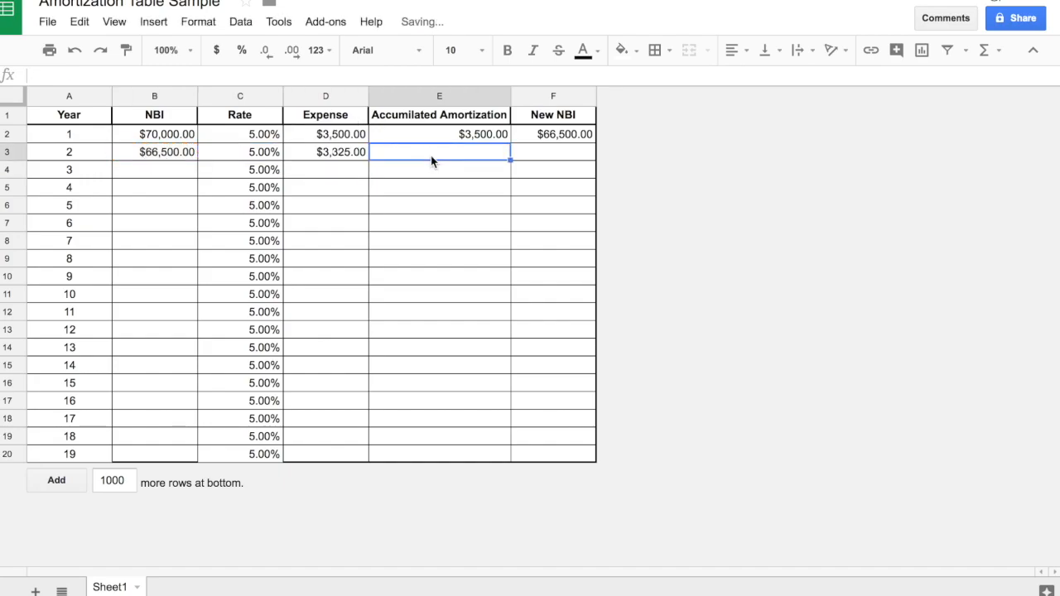
type("=")
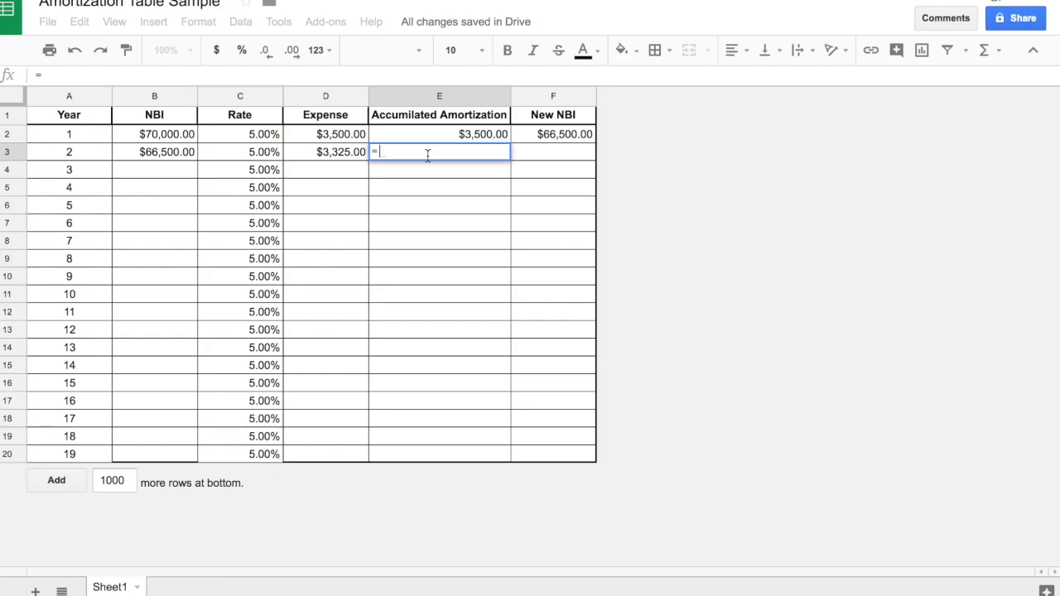
left_click(157, 152)
type("-")
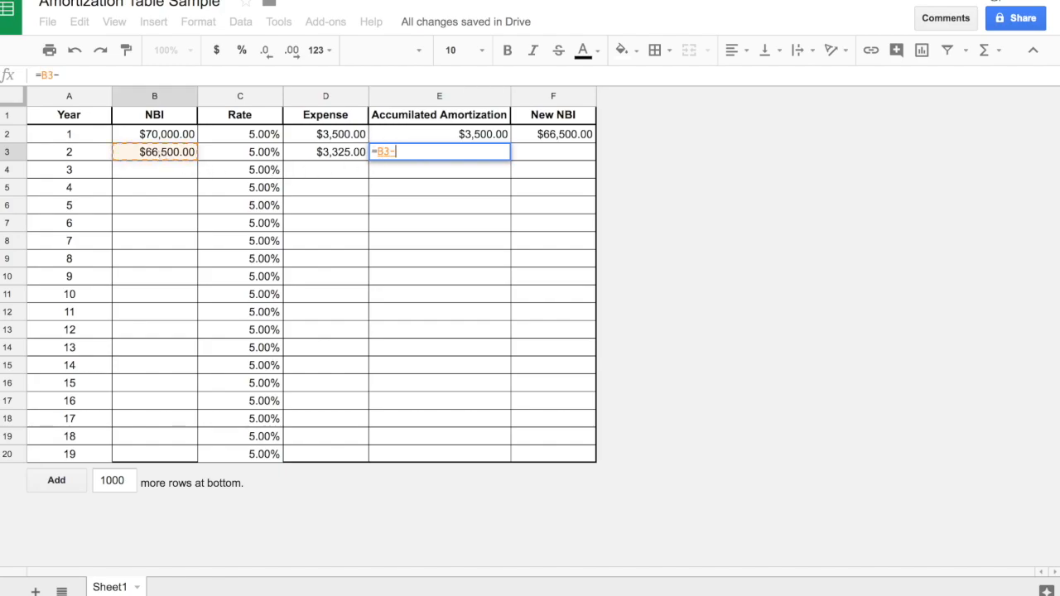
left_click(316, 157)
key("Return")
left_click(528, 160)
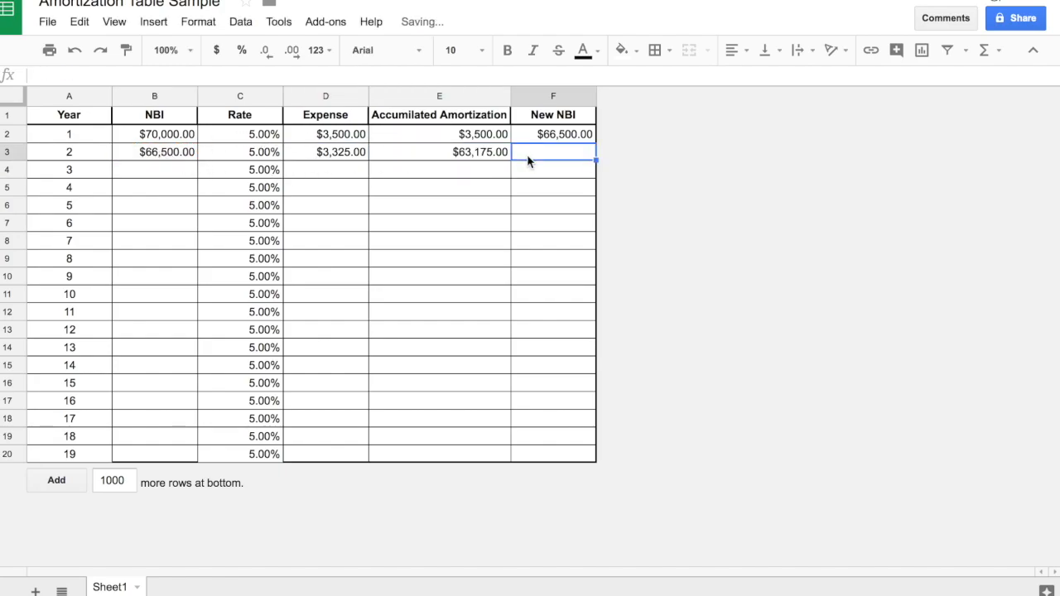
type("=")
left_click(147, 158)
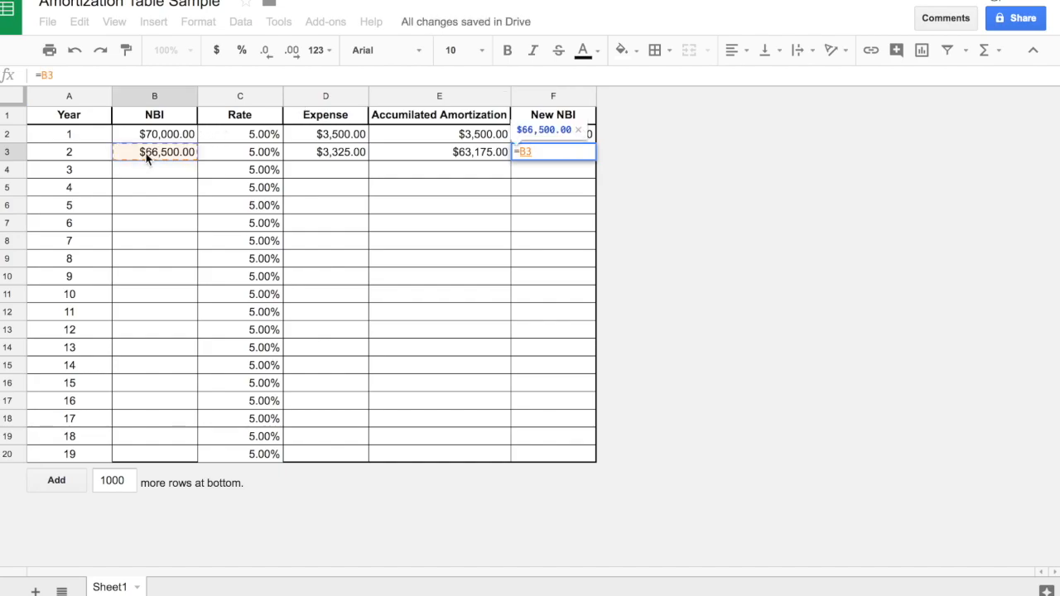
left_click(448, 155)
left_click(516, 222)
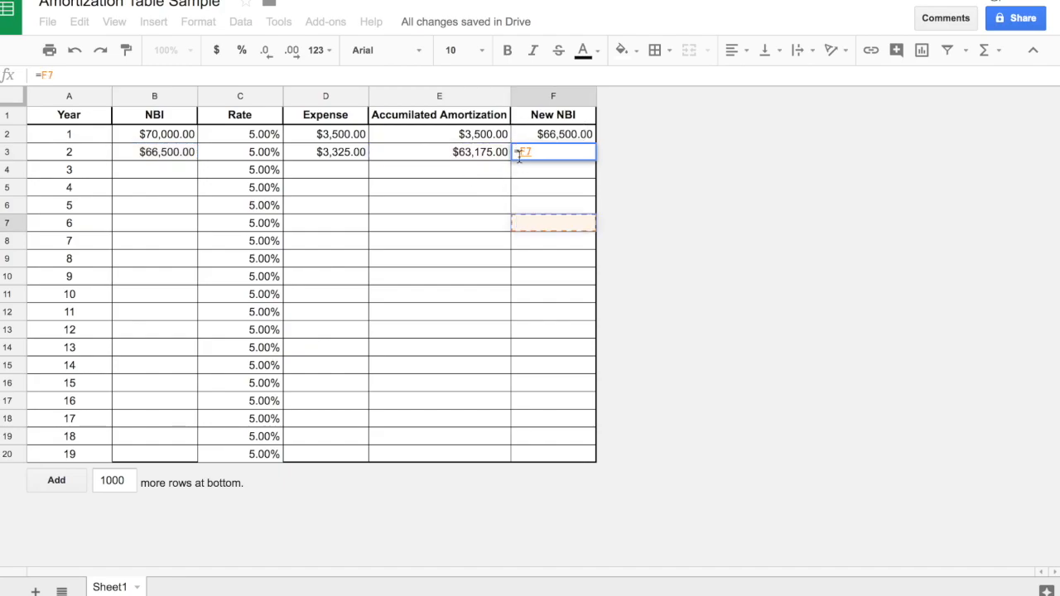
key("Escape")
Replace the year 2 Accumulated Amortization formula in E3 with a SUM of the expenses in D2:D3.
left_click(476, 162)
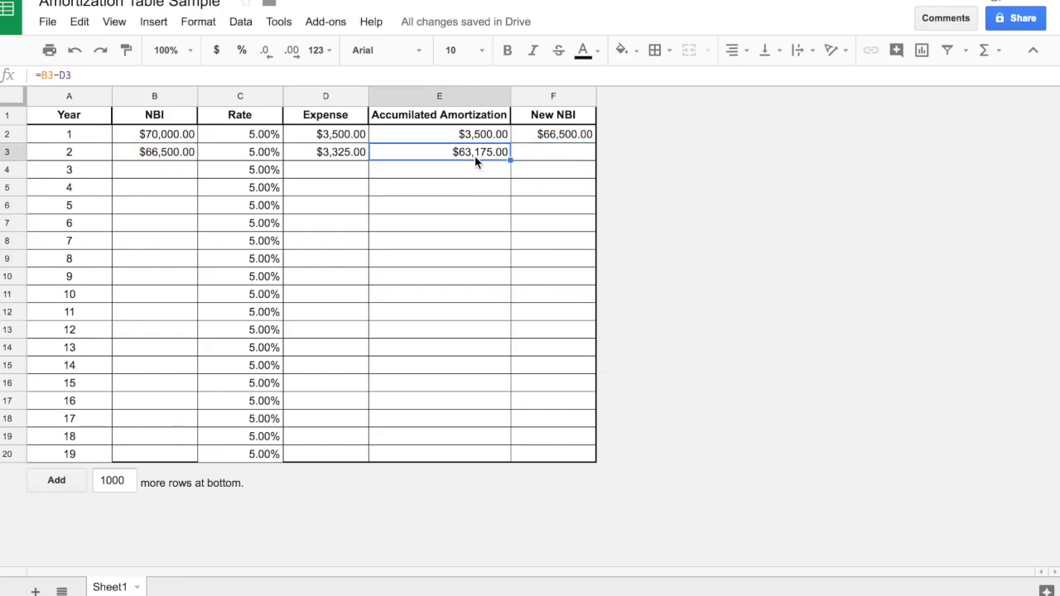
key("Delete")
type("=")
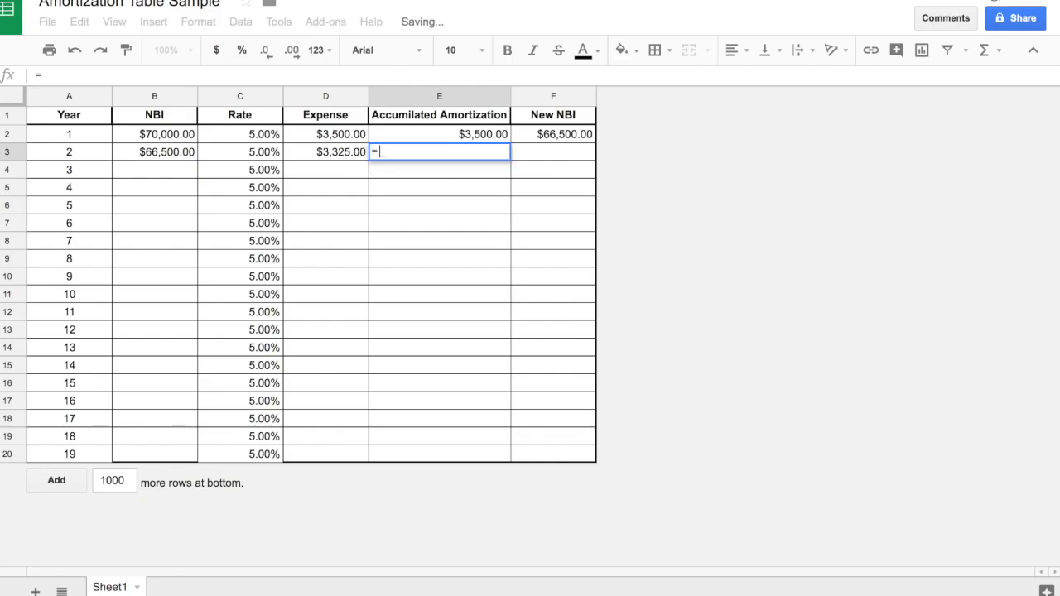
left_click(349, 153)
key("BackSpace")
key("BackSpace")
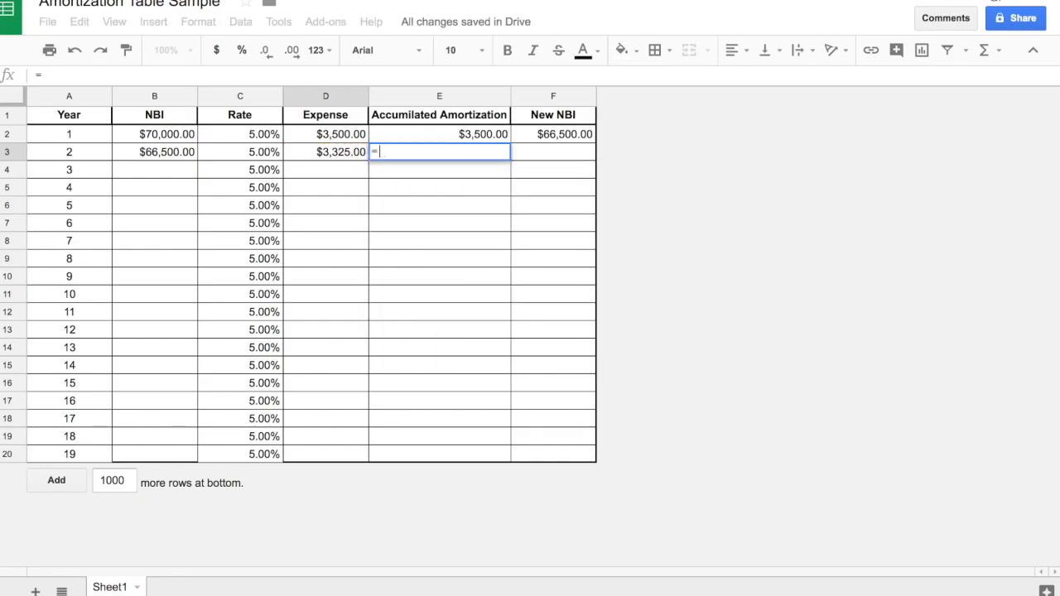
type("sum(")
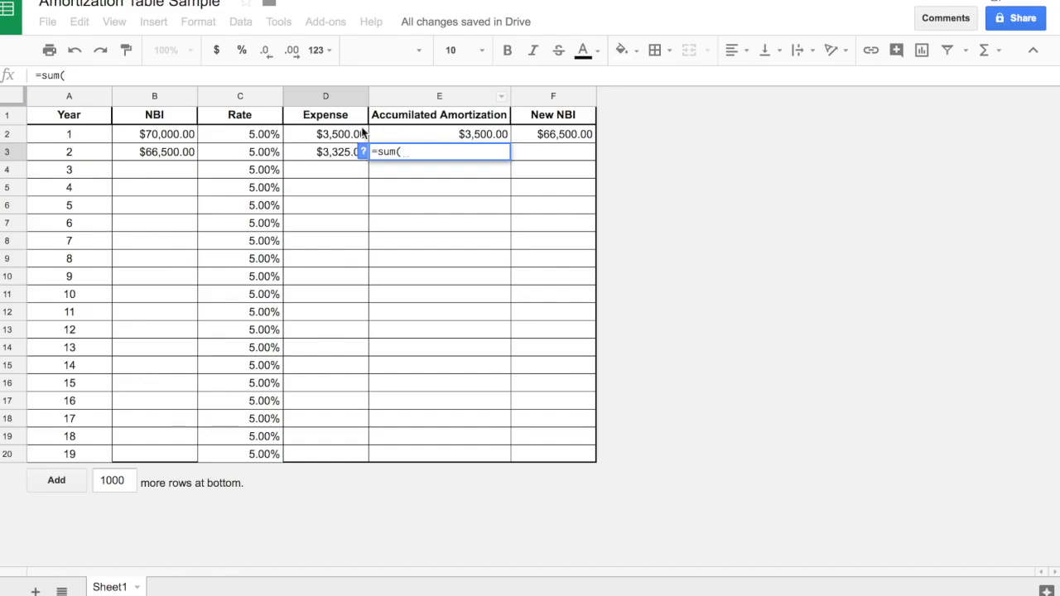
left_click_drag(333, 138, 332, 157)
key("Return")
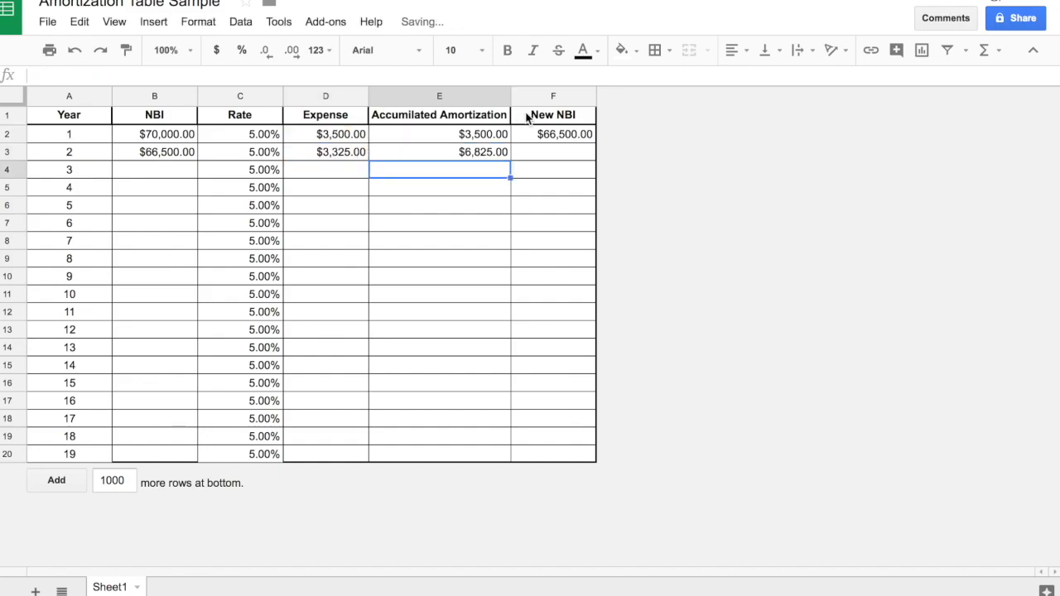
Calculate the year 2 New NBI in cell F3 with the formula =B3-E3.
left_click(542, 158)
type("=")
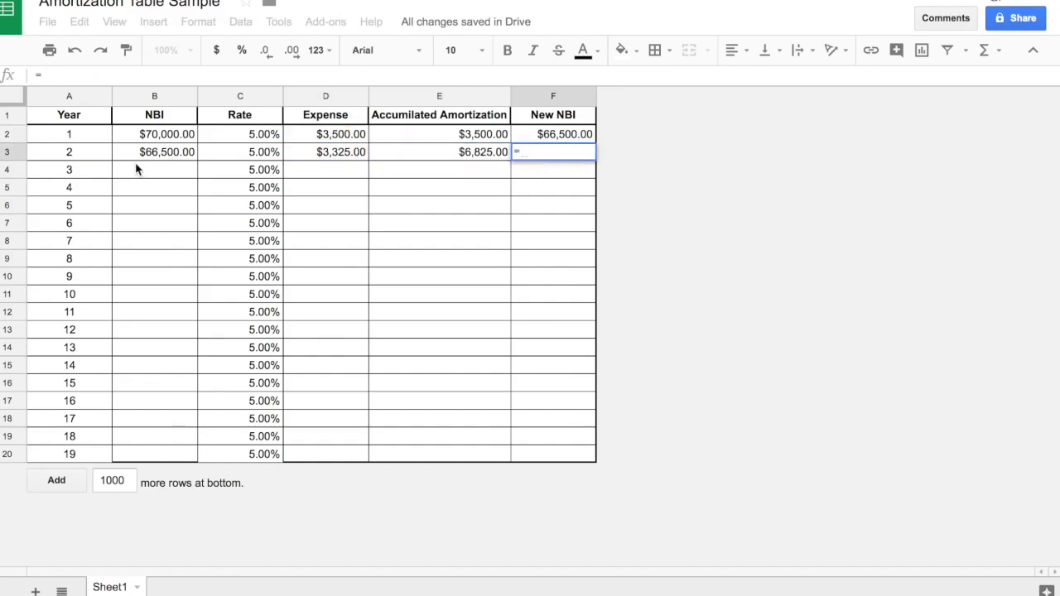
left_click(137, 152)
type("-")
left_click(385, 159)
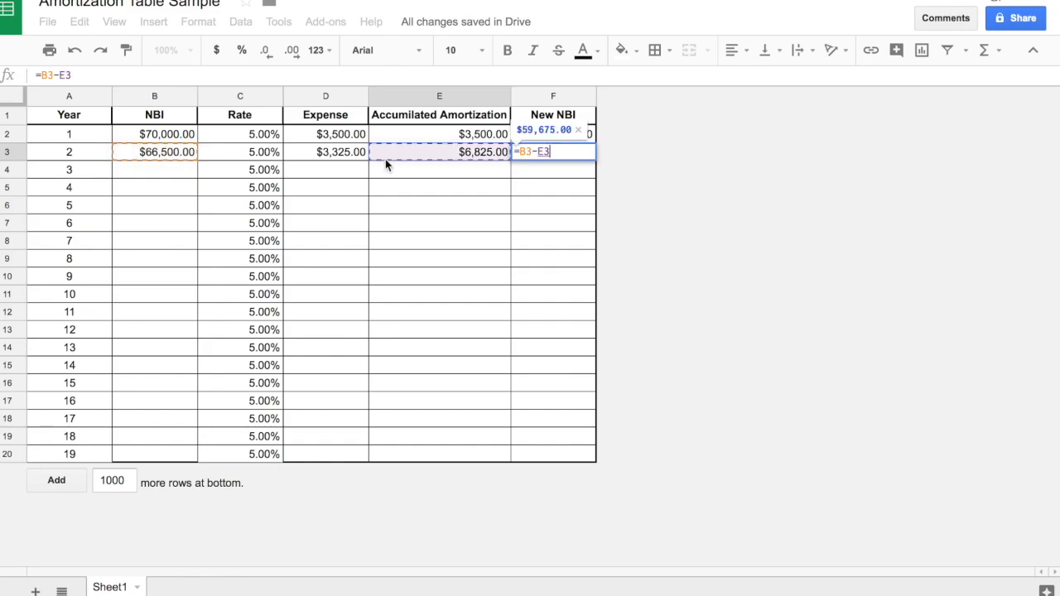
key("Return")
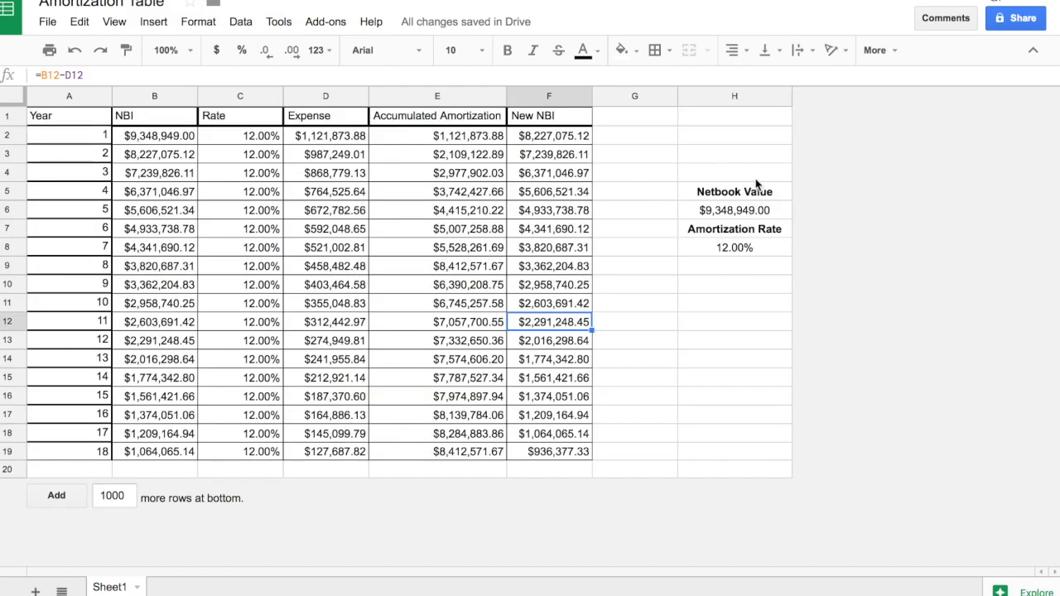
left_click_drag(698, 197, 699, 242)
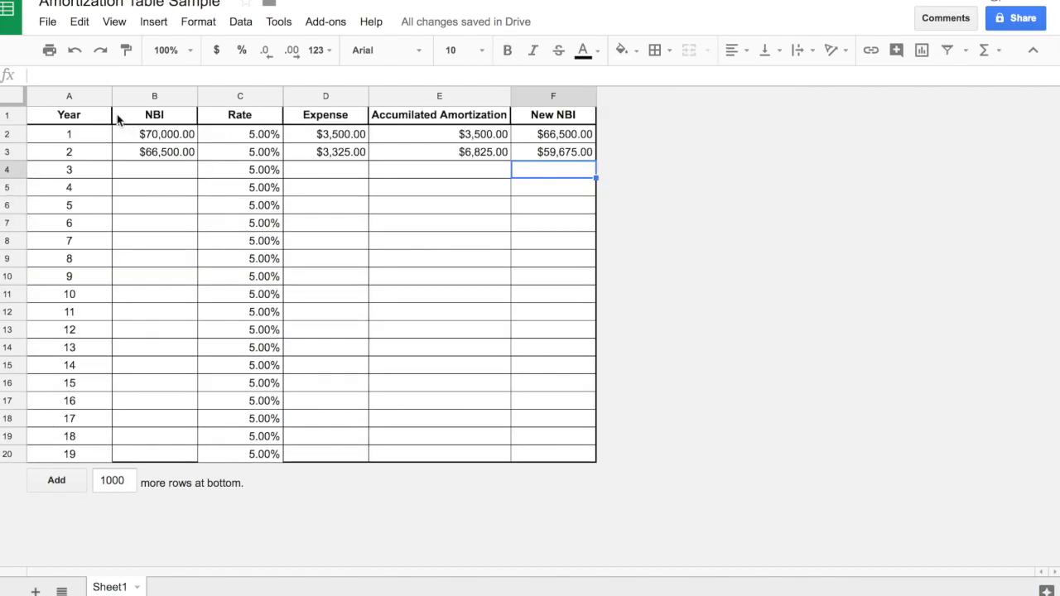
left_click_drag(89, 119, 560, 452)
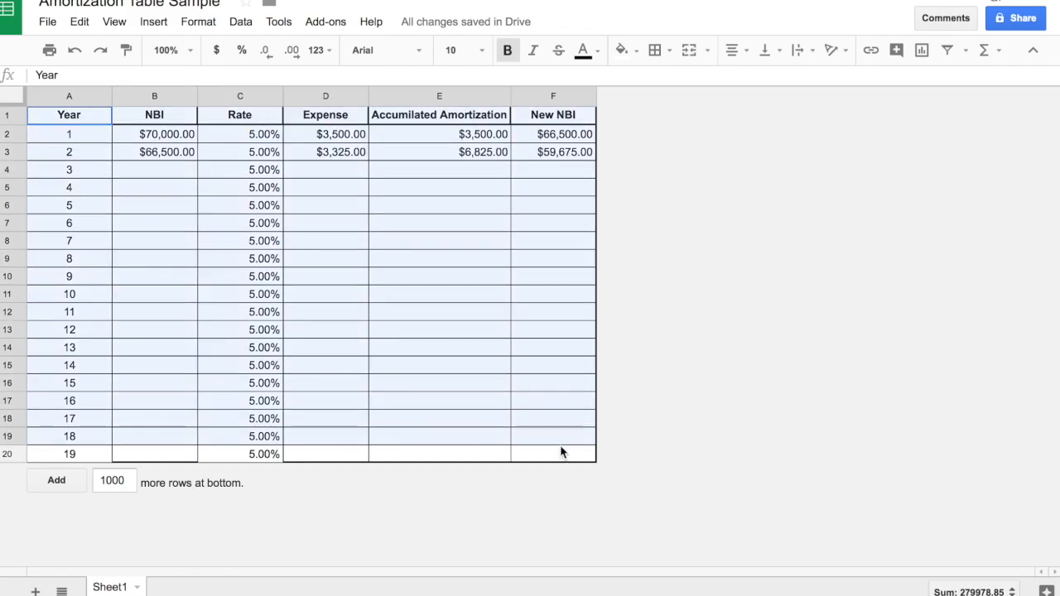
left_click(535, 404)
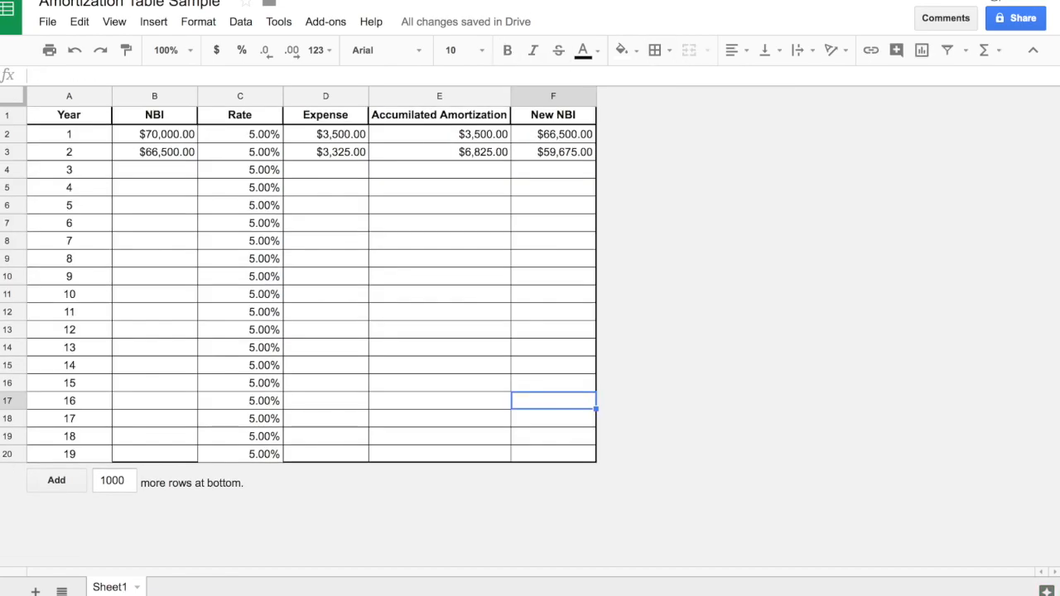
Insert two blank columns after the New NBI column and widen column H slightly.
right_click(544, 97)
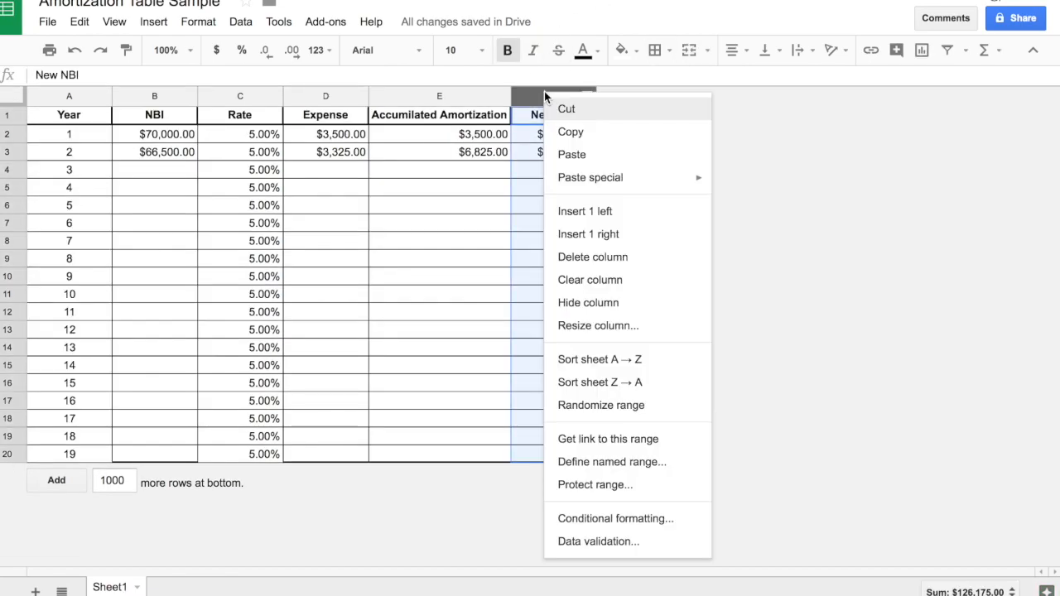
left_click(642, 246)
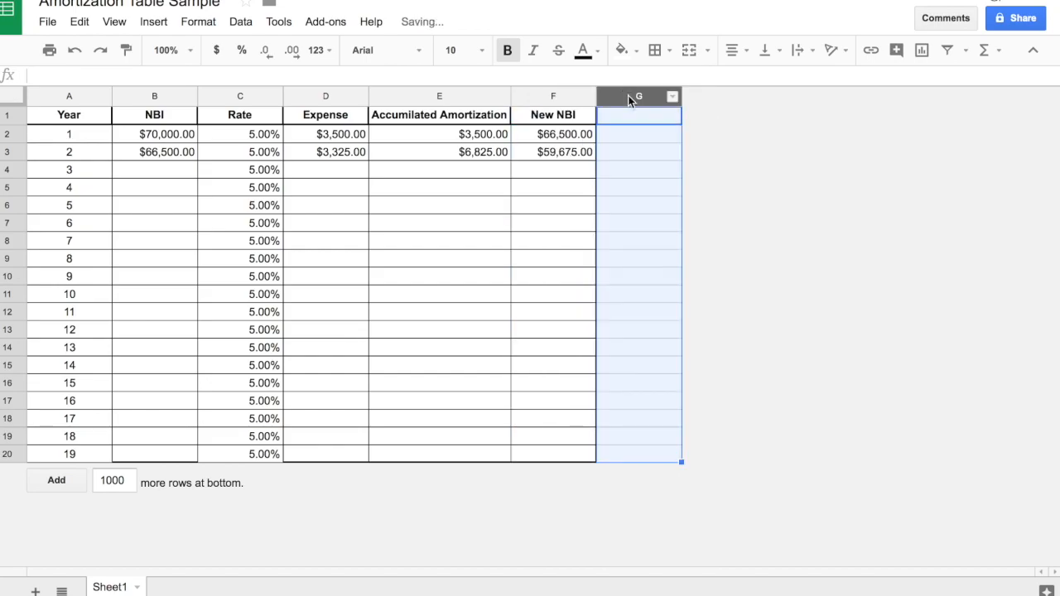
right_click(629, 97)
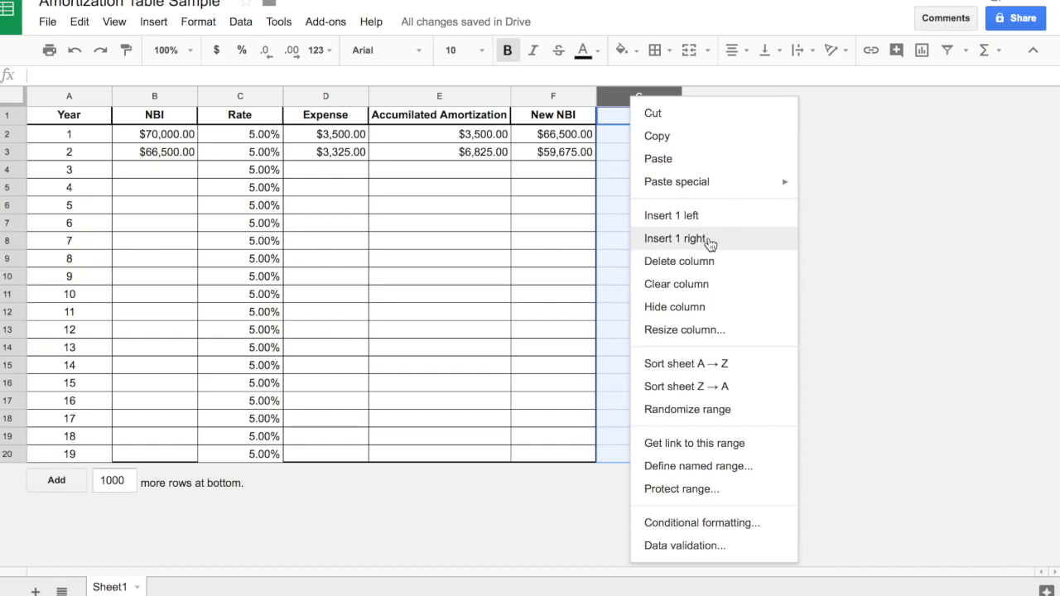
left_click(717, 248)
left_click(735, 265)
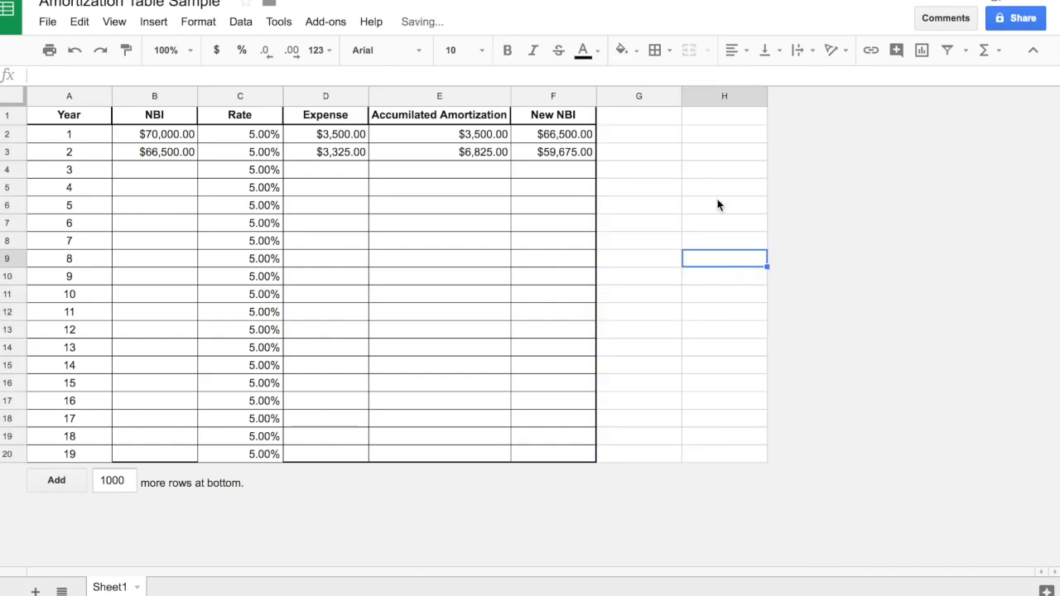
left_click_drag(769, 97, 797, 97)
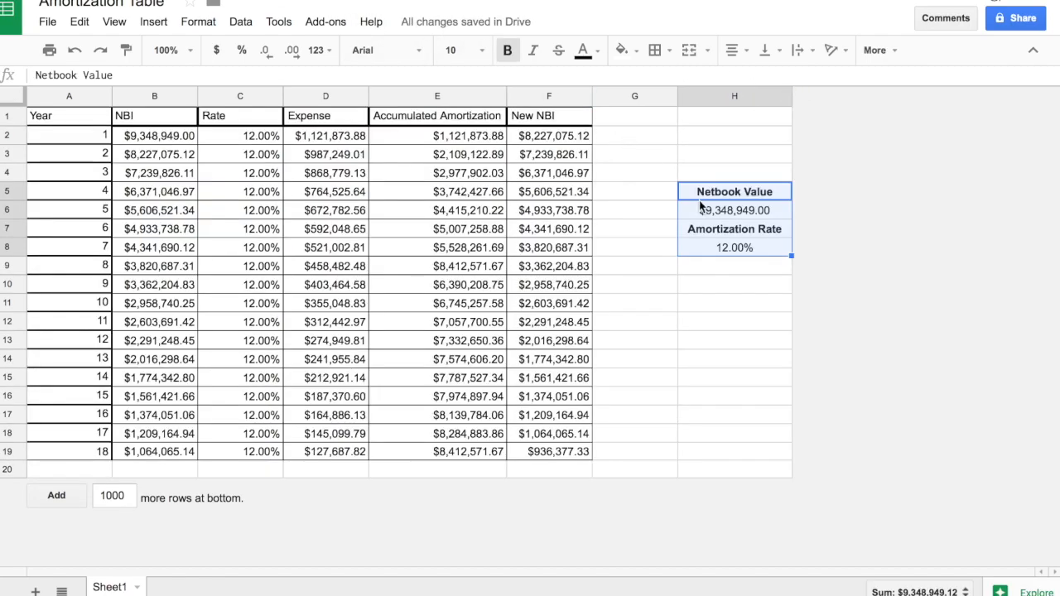
Enter the labels "NetBook Value" in cell H7 and "Amortization Rate" in cell H9.
left_click(670, 288)
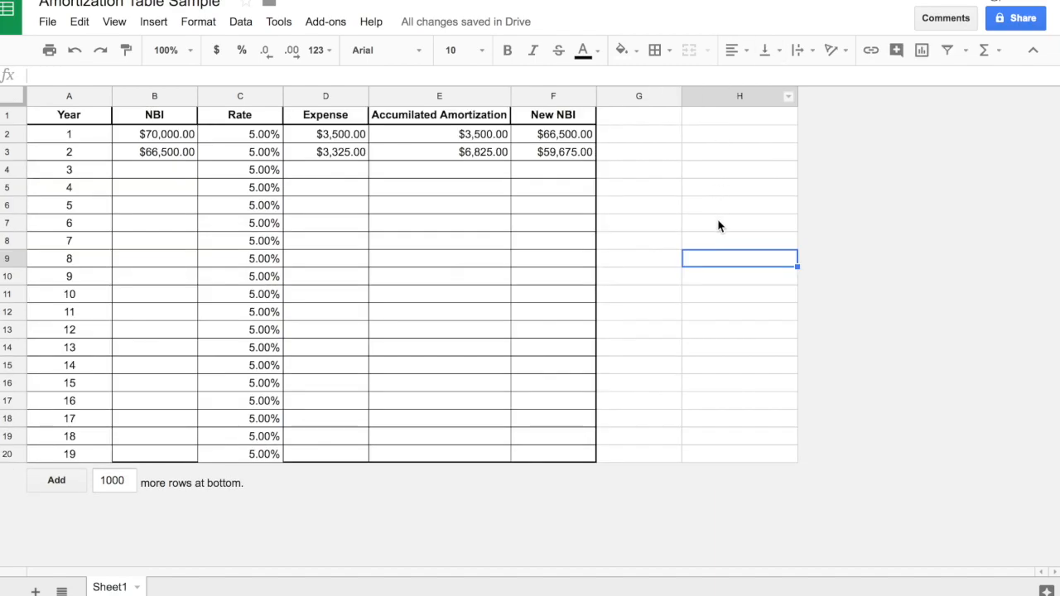
left_click(718, 219)
type("Net")
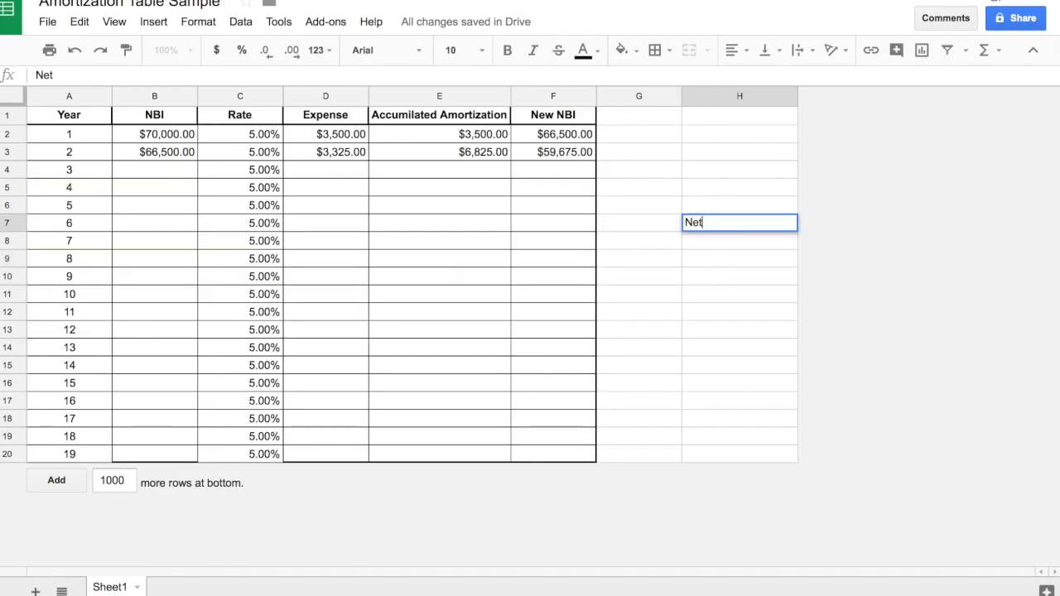
type("Book Value")
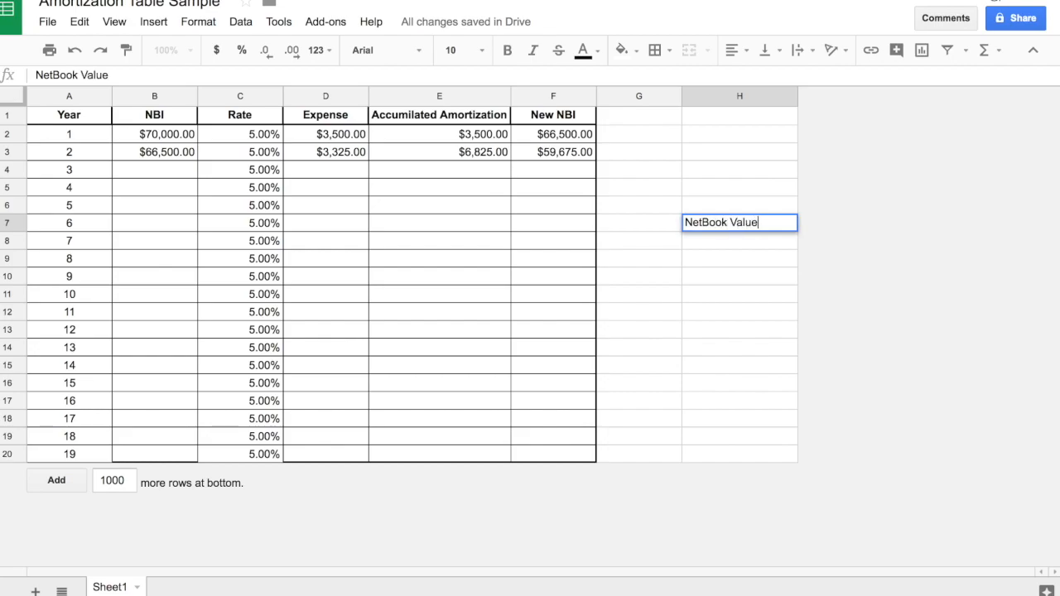
left_click(707, 264)
type("Amortixation")
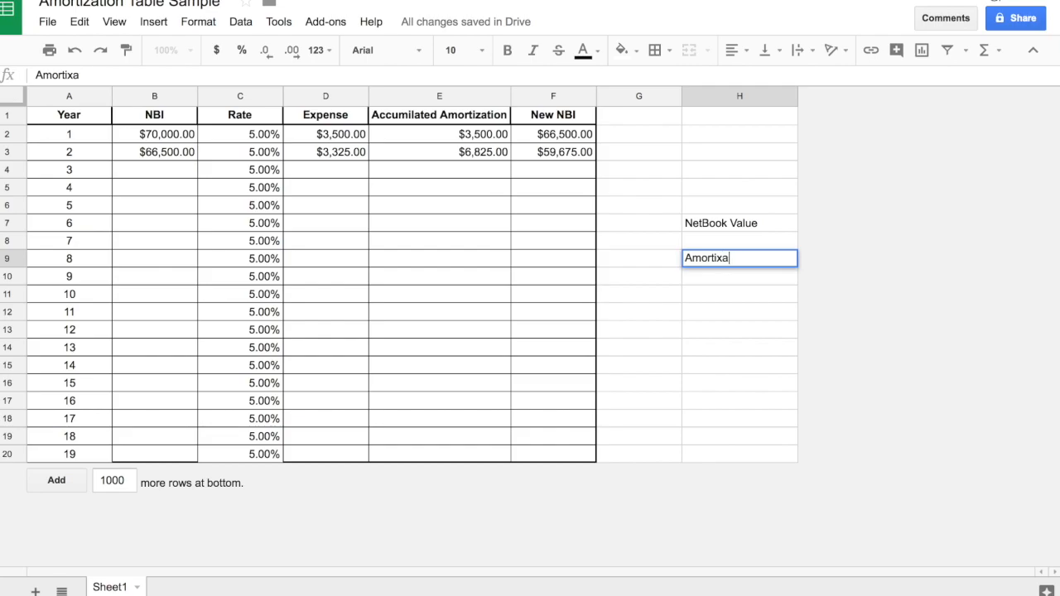
key("BackSpace")
key("BackSpace")
key("BackSpace")
key("BackSpace")
key("BackSpace")
key("BackSpace")
type("zation Rate")
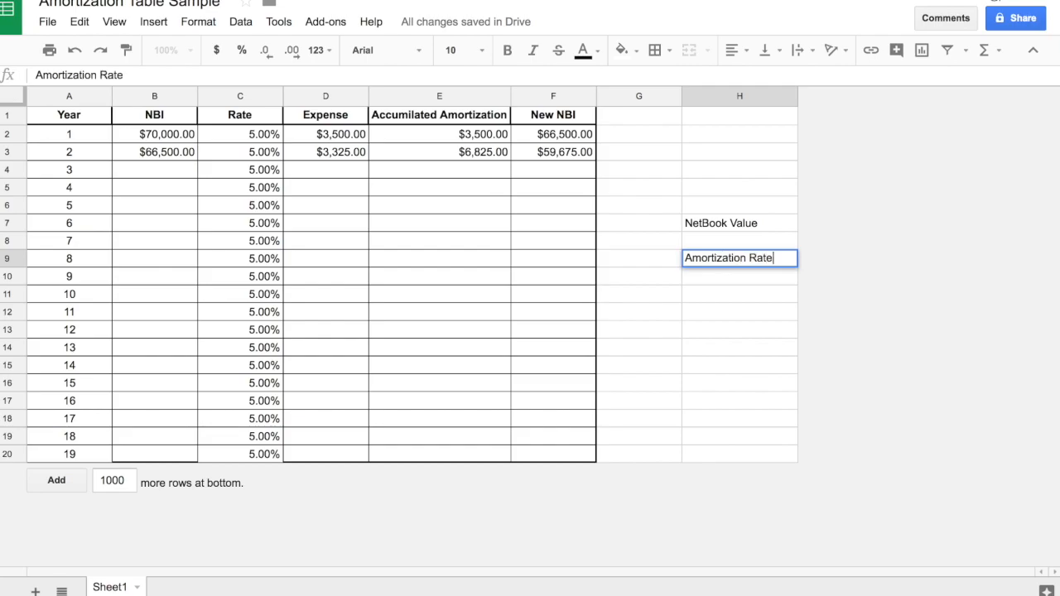
left_click(731, 325)
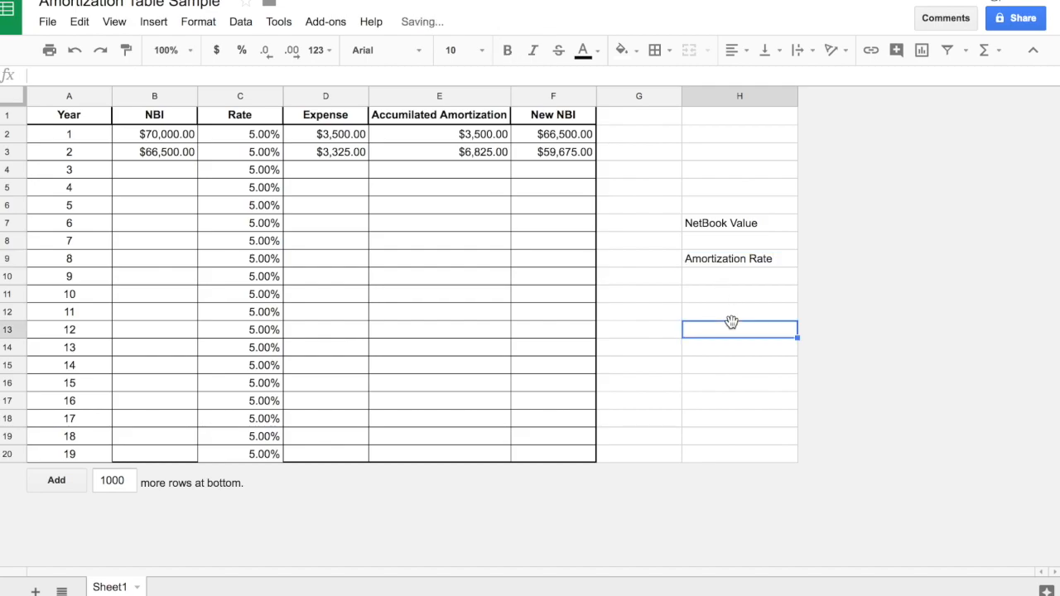
Make the NetBook Value and Amortization Rate labels in H7 and H9 bold and centered.
left_click(729, 226)
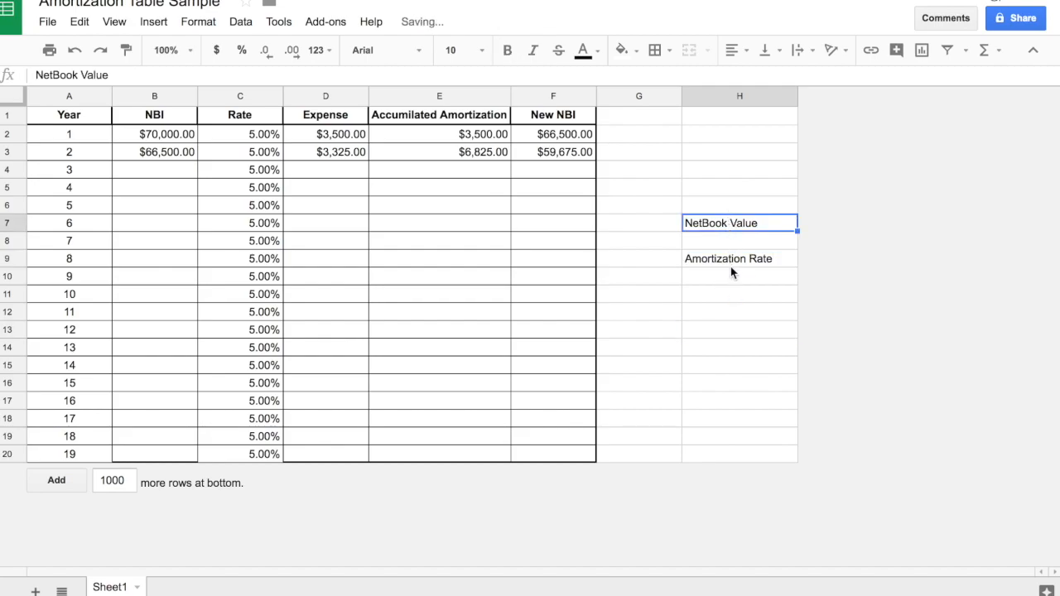
left_click(726, 259, "ctrl")
key("ctrl+b")
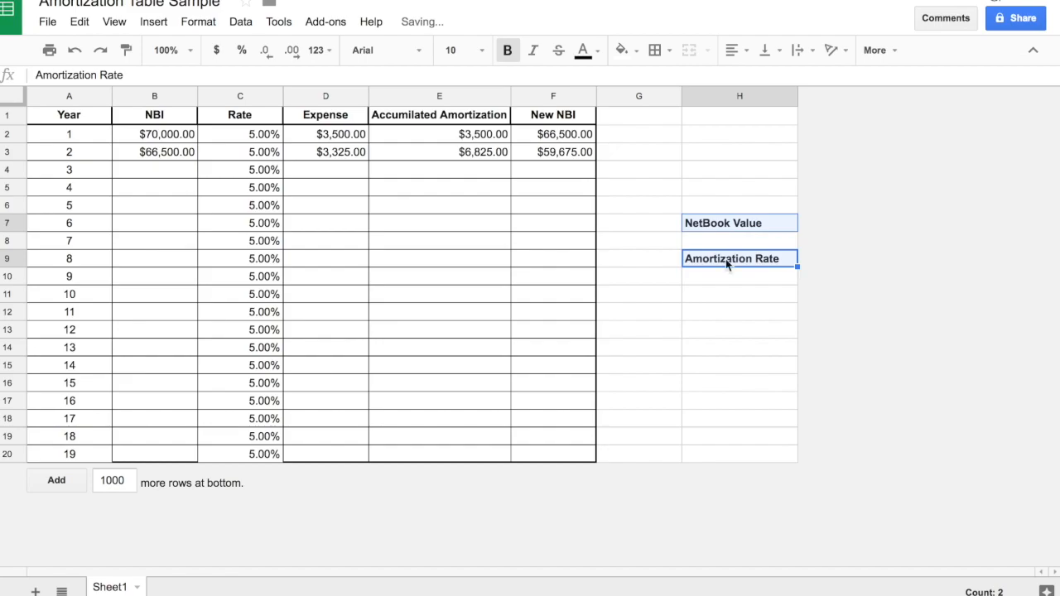
left_click(734, 50)
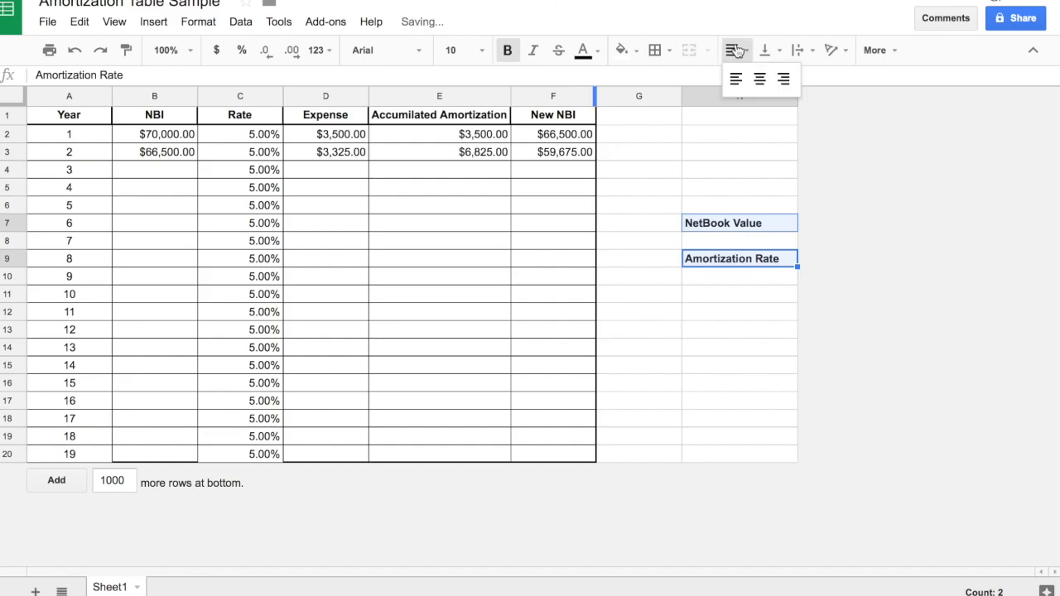
left_click(761, 88)
left_click(695, 296)
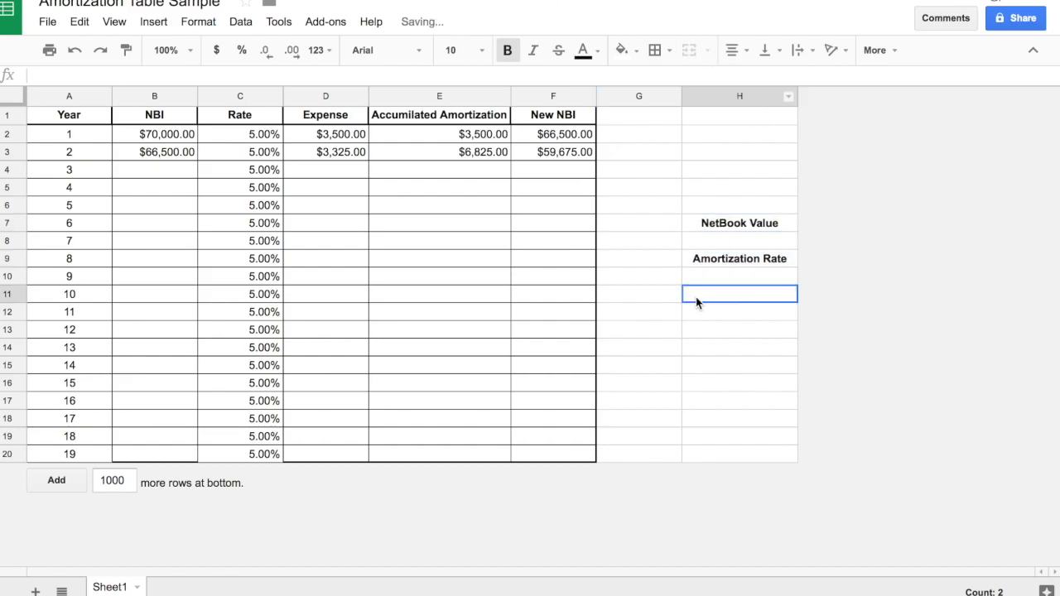
Add borders around the NetBook Value cell H7 and the Amortization Rate cell H9.
left_click(703, 229)
left_click(659, 49)
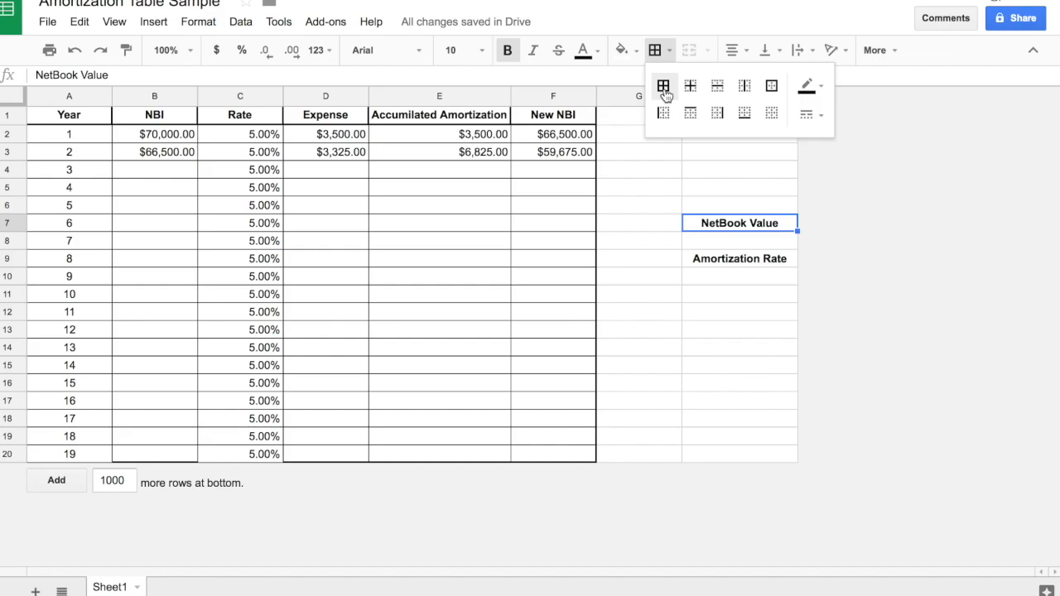
left_click(730, 257)
left_click(672, 51)
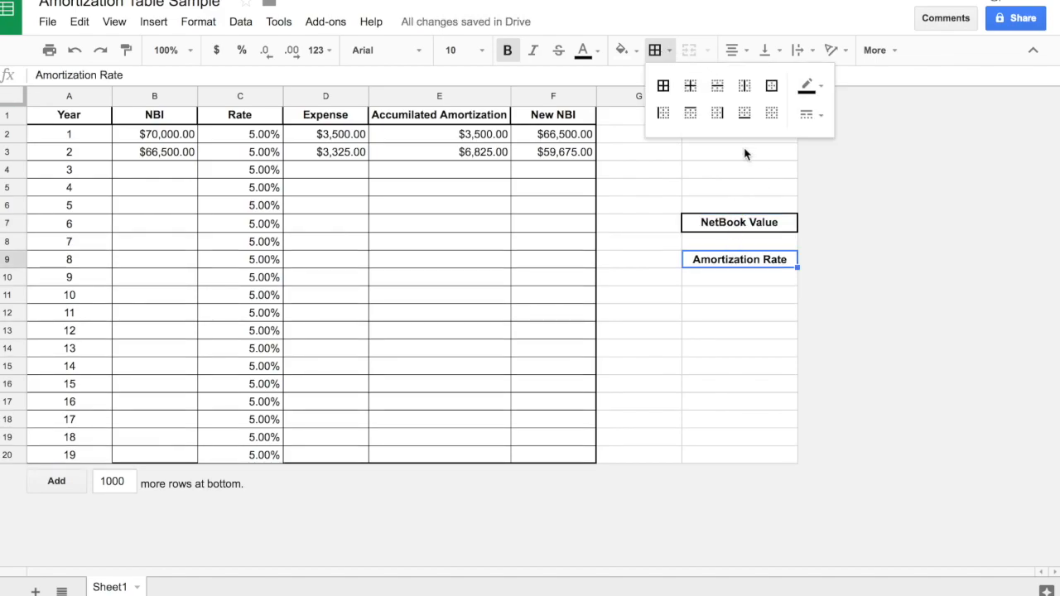
left_click(770, 86)
left_click(752, 328)
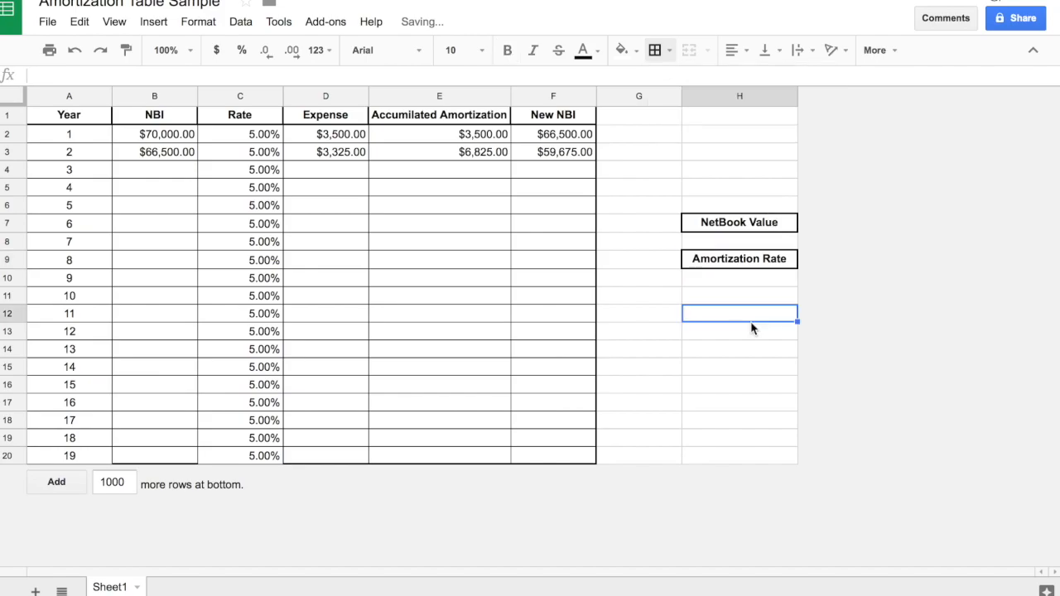
Clear all values and formulas from B2:F20, keeping the headers and year numbers.
left_click(717, 241)
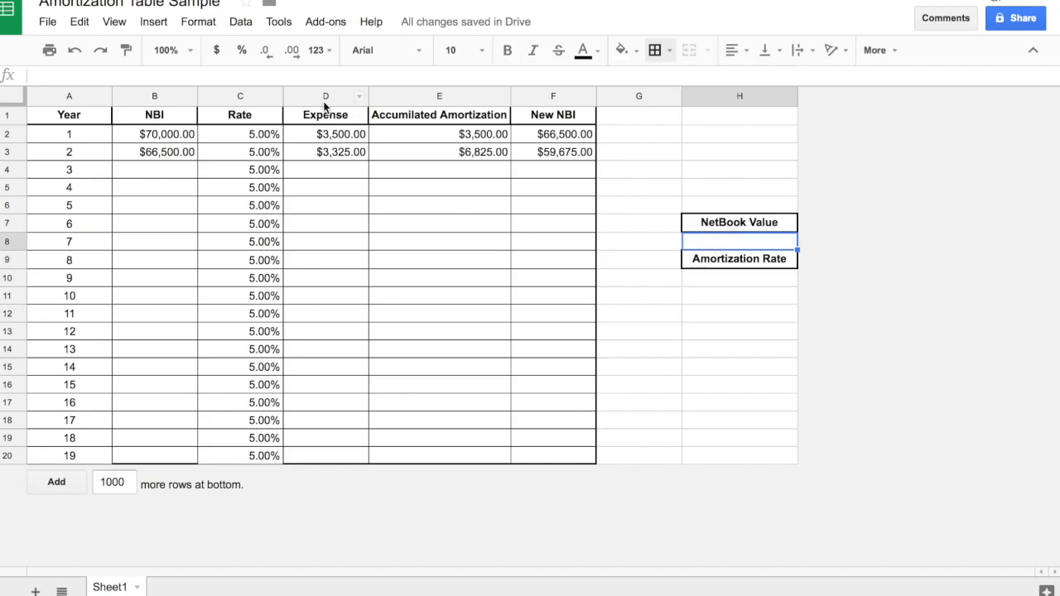
left_click_drag(184, 135, 535, 451)
key("Delete")
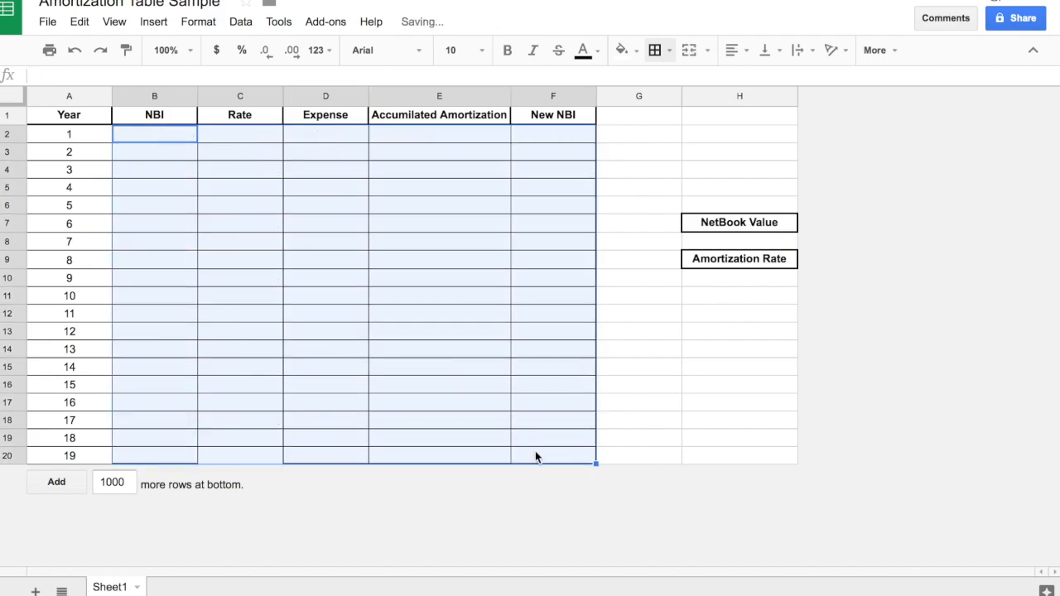
left_click(296, 264)
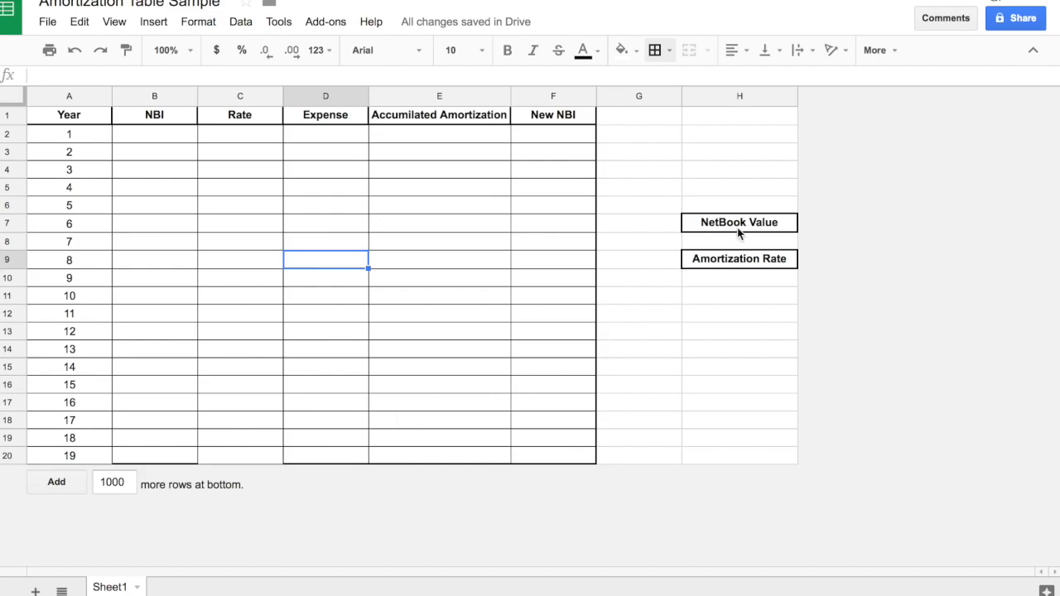
Link the year 1 NBI cell B2 to the NetBook Value input cell H8 with a formula.
left_click(177, 140)
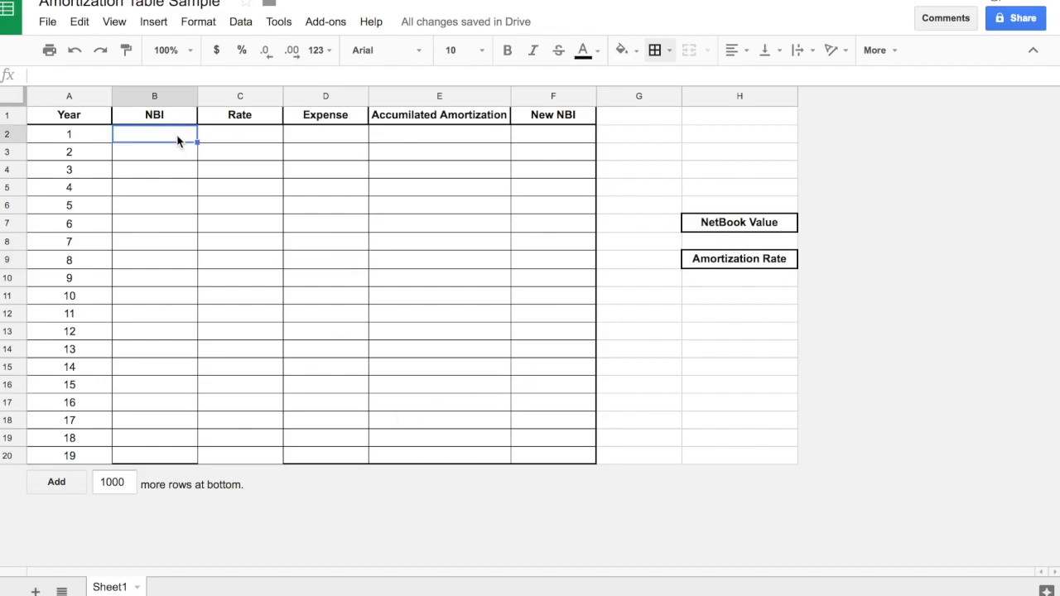
type("=")
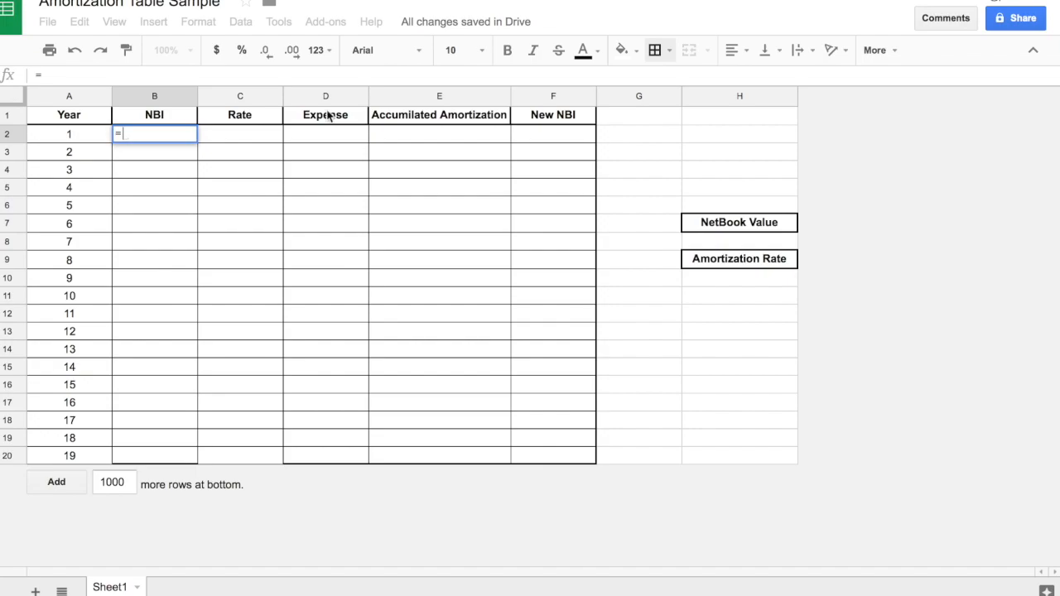
left_click(708, 244)
key("Return")
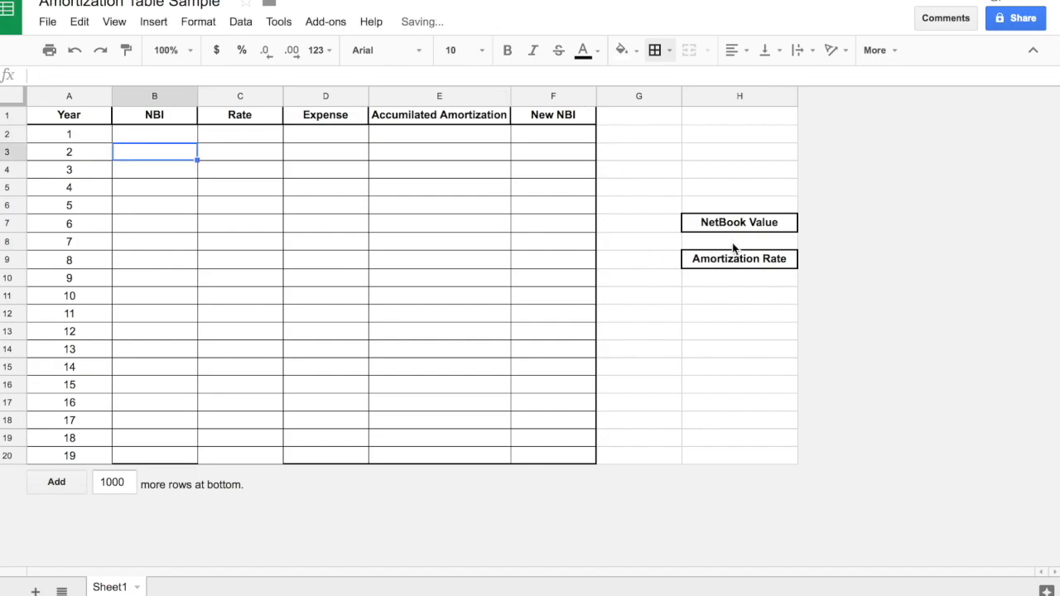
Enter 98394 as the NetBook Value in cell H8, keeping the Amortization Rate label in H9.
left_click(755, 247)
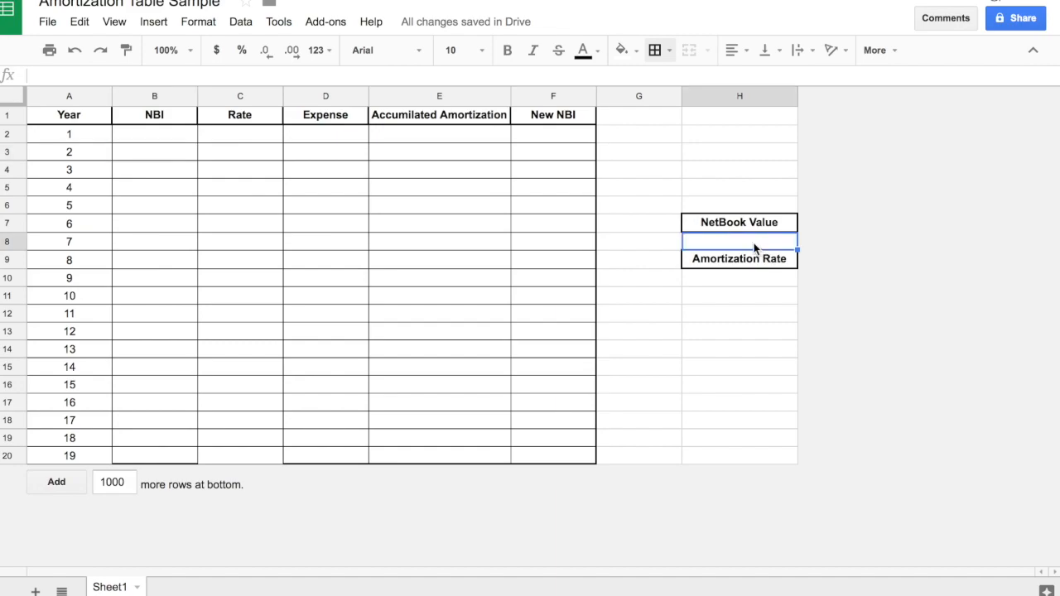
type("98394")
key("Return")
type("\\")
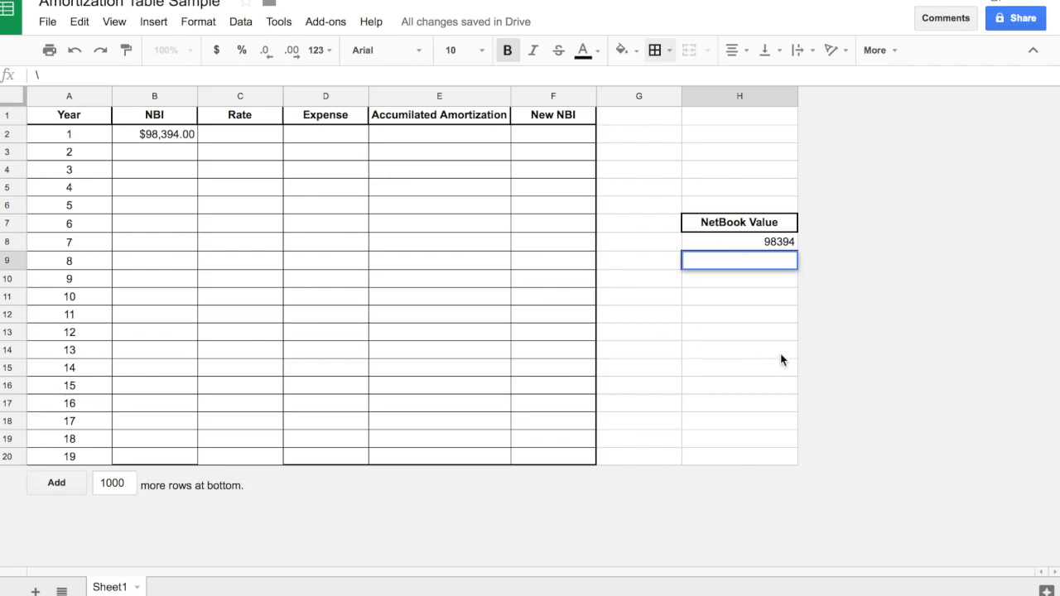
key("BackSpace")
left_click(752, 315)
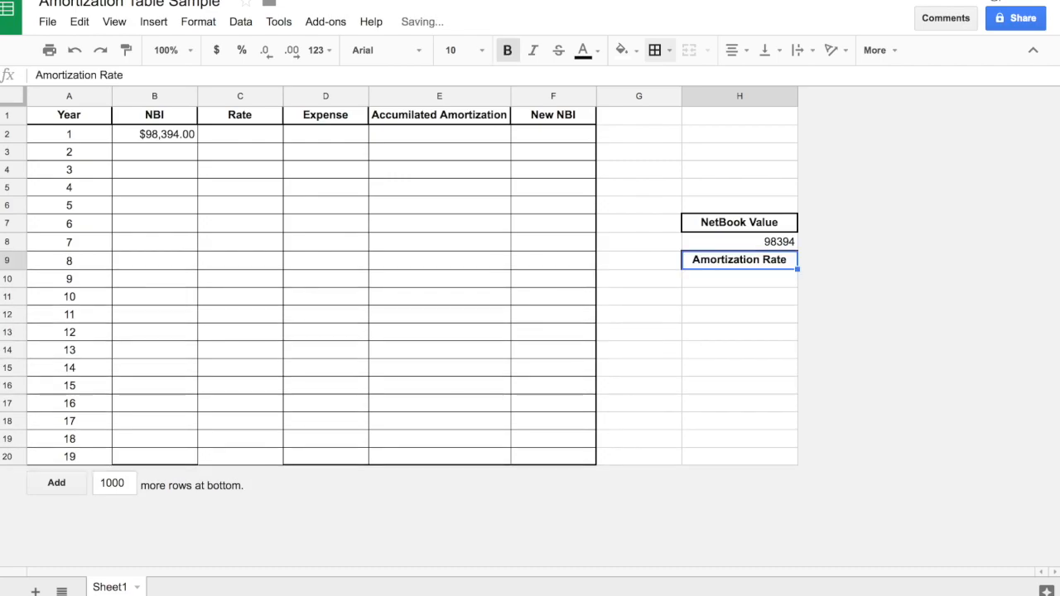
left_click(750, 282)
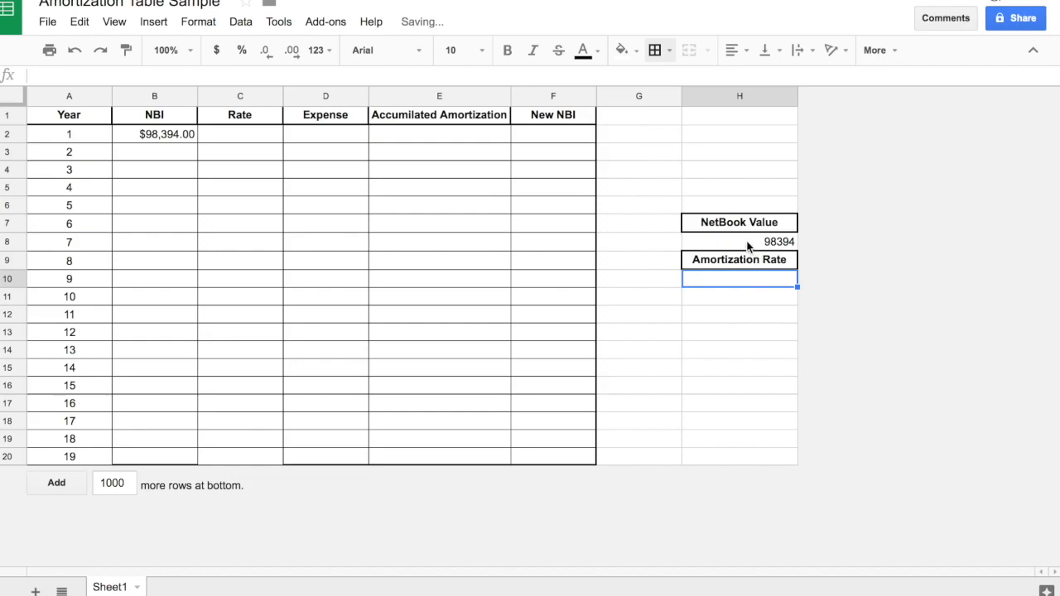
Format the NetBook Value in H8 as currency and center it.
left_click(748, 244)
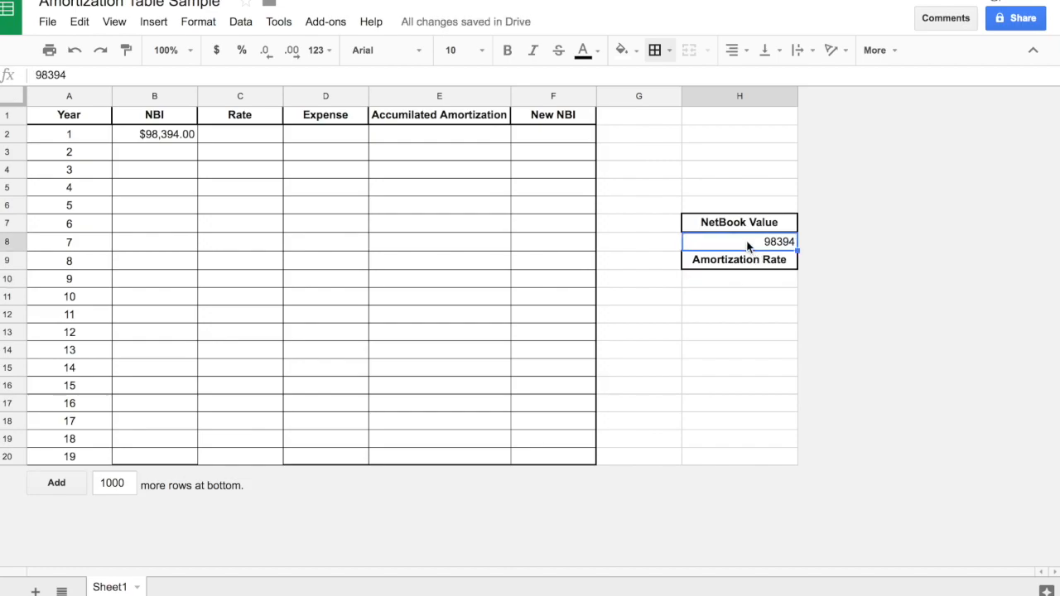
left_click(216, 51)
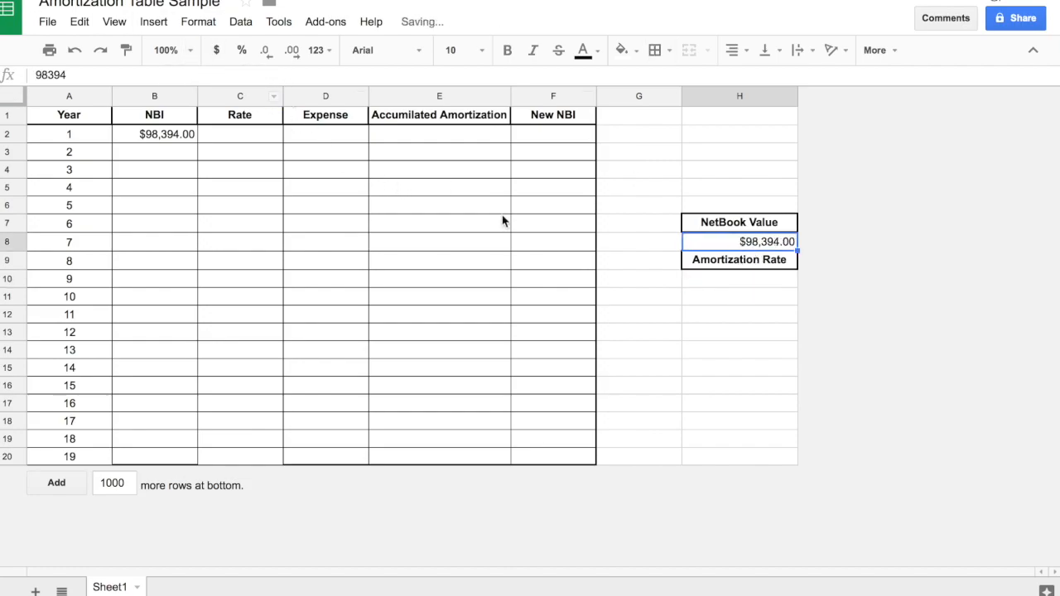
left_click(742, 284)
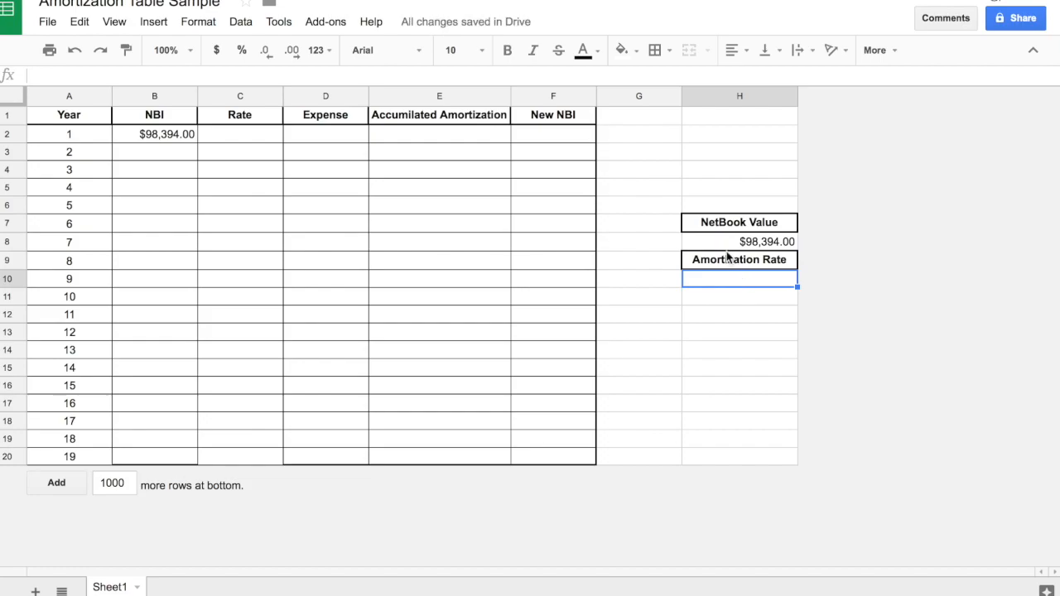
left_click(720, 243)
left_click(733, 51)
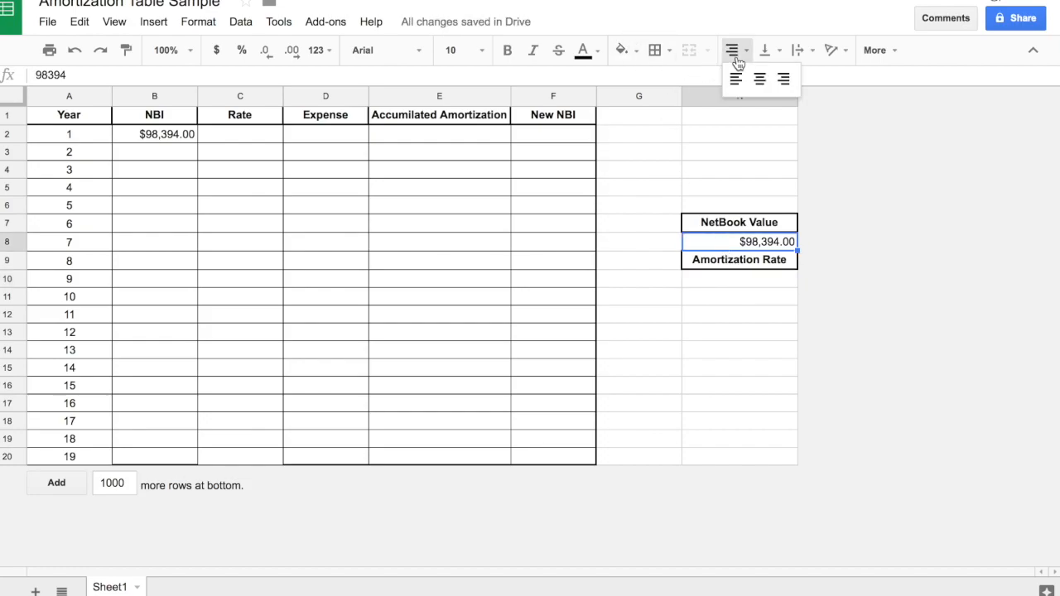
left_click(759, 81)
Format cell H10 as a percentage and set the Amortization Rate there to 12%.
left_click(757, 282)
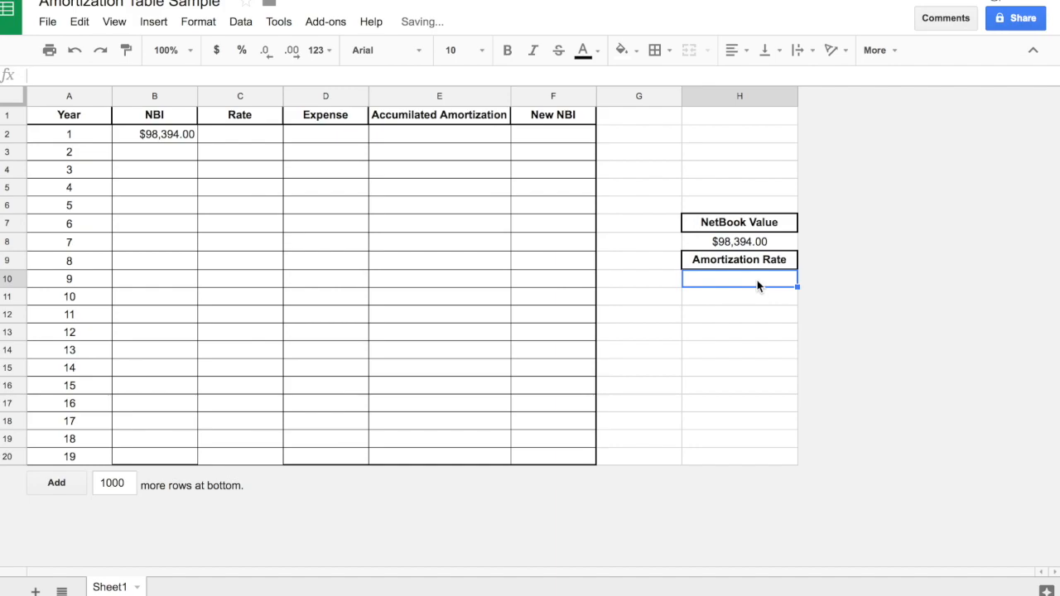
type("12")
key("Return")
key("Up")
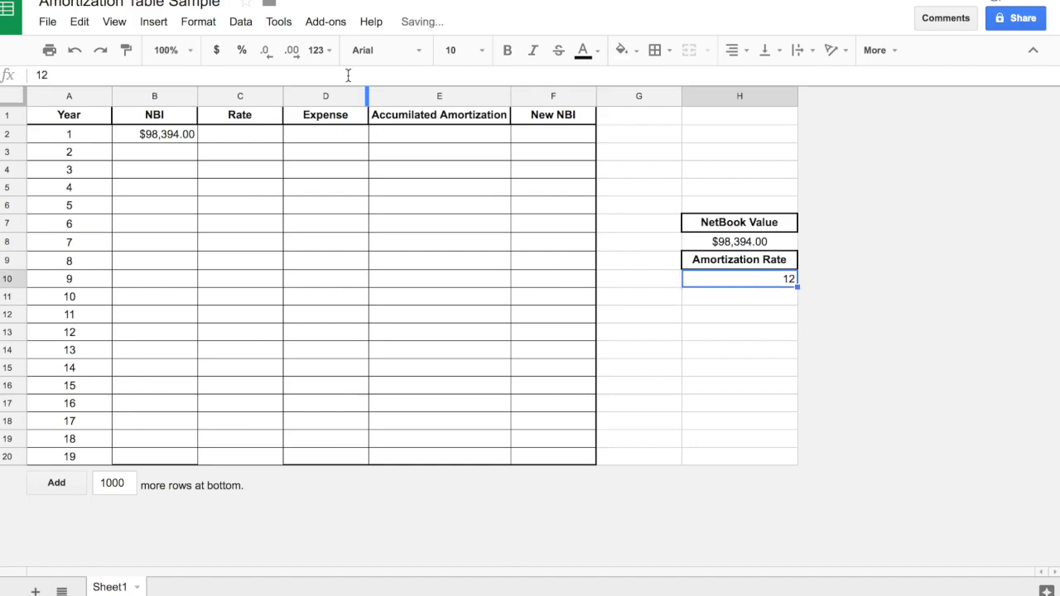
left_click(242, 51)
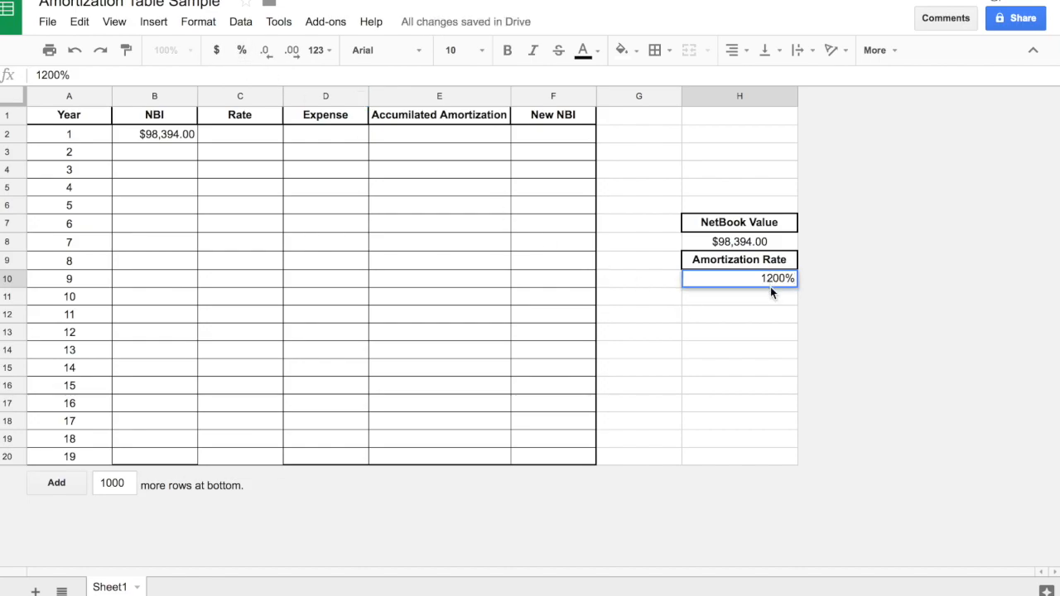
type("120")
key("BackSpace")
key("Return")
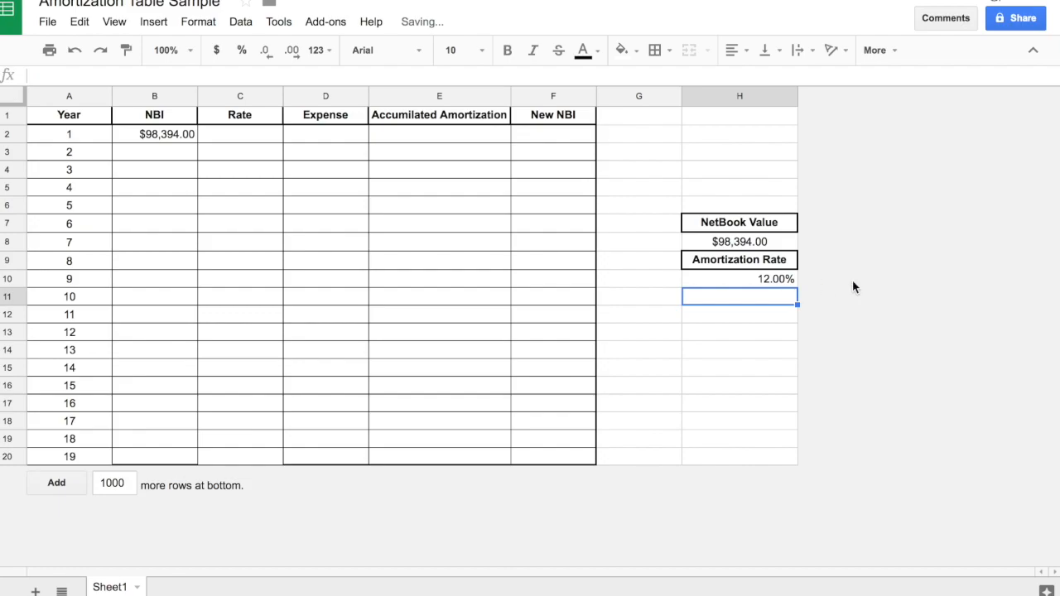
left_click(762, 282)
Link the year 1 Rate cell C2 to the Amortization Rate input cell H10.
left_click(229, 138)
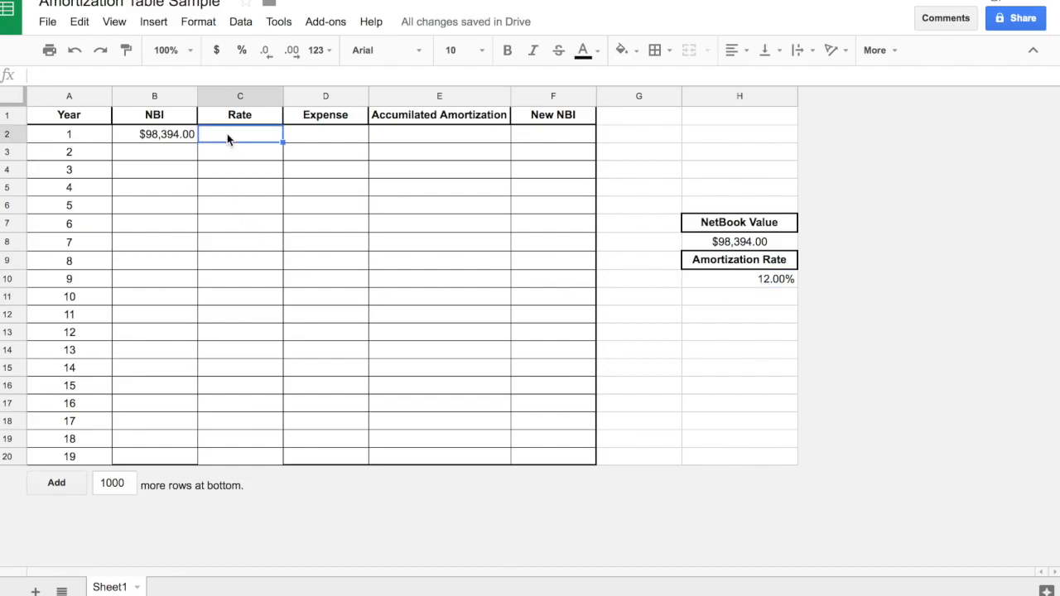
type("=")
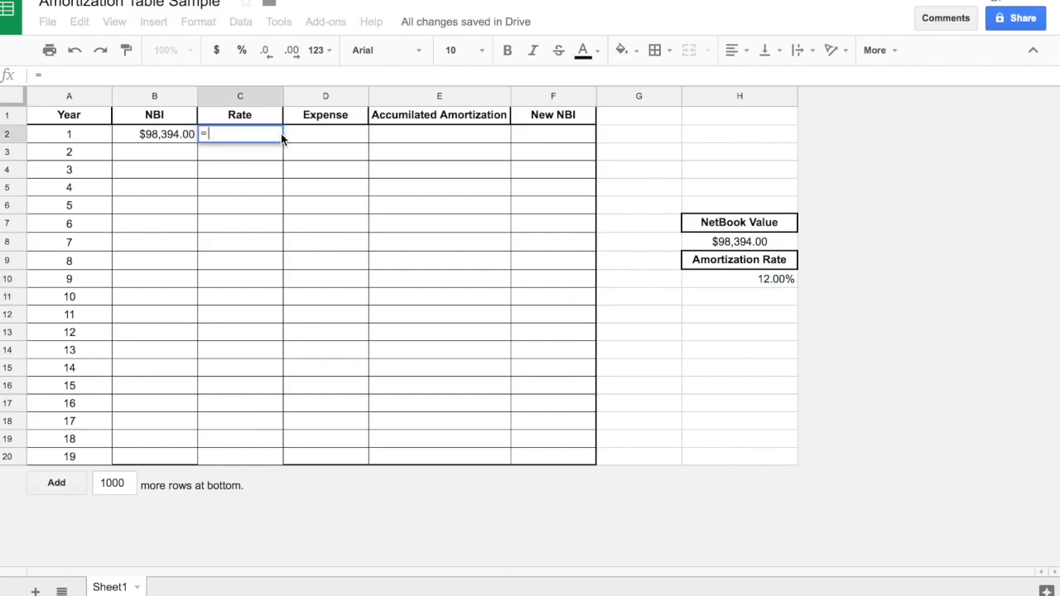
left_click(732, 280)
key("Return")
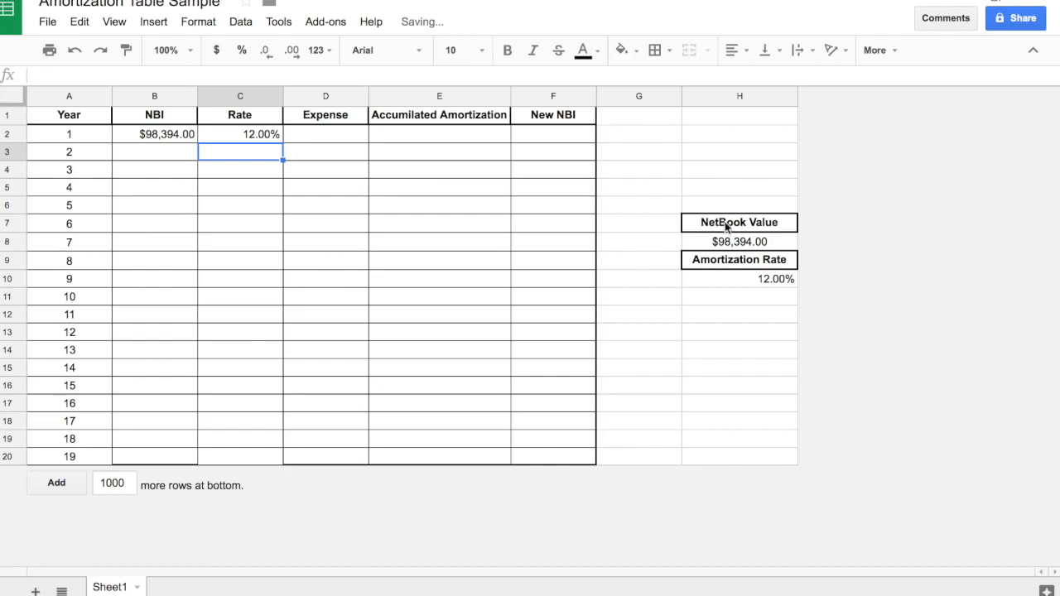
left_click(728, 281)
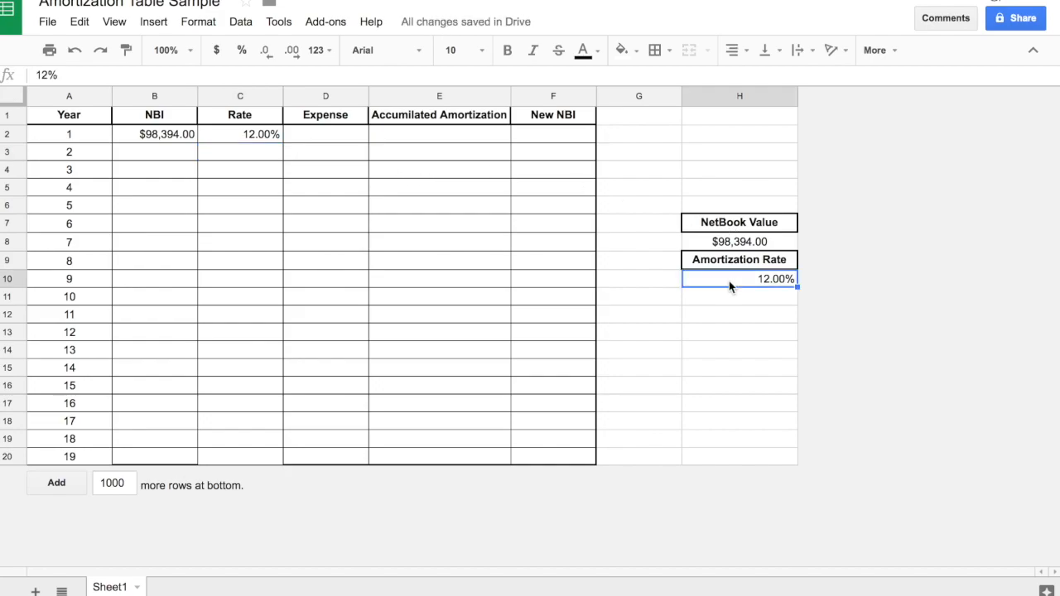
Fill the Rate formula from C2 down through C20.
left_click(239, 137)
left_click_drag(281, 142, 279, 280)
left_click_drag(263, 458, 263, 457)
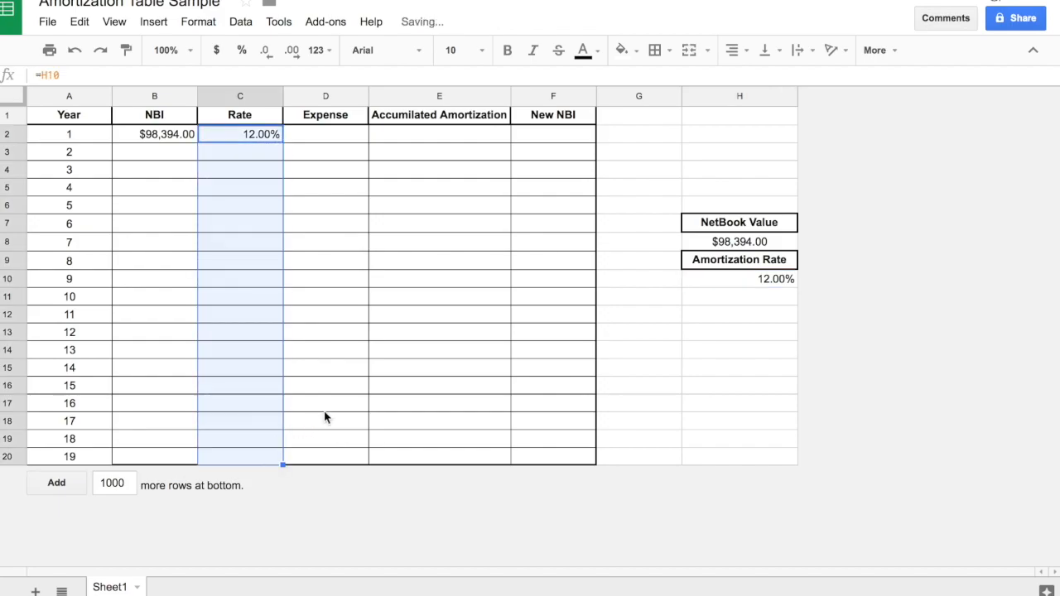
left_click(324, 407)
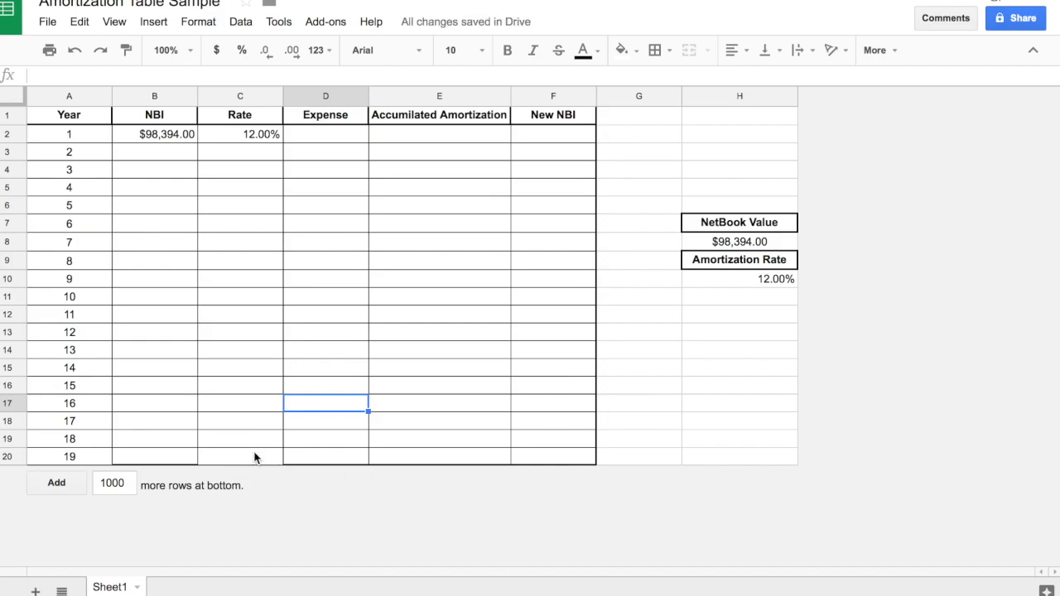
Add a bottom border to the last Rate cell, C20.
left_click(230, 458)
left_click(654, 51)
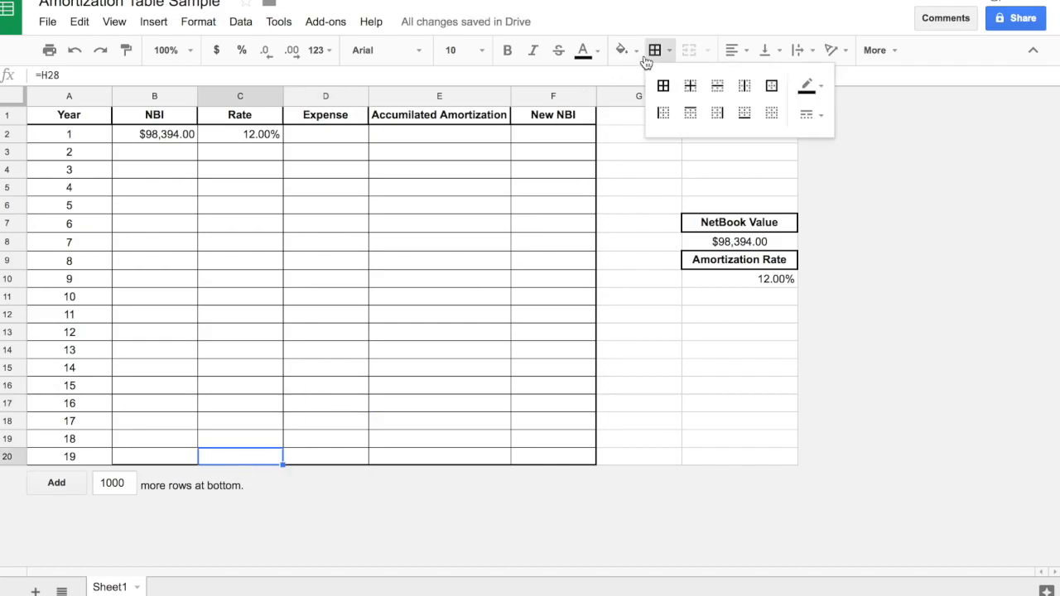
left_click(816, 130)
left_click(745, 113)
left_click(434, 278)
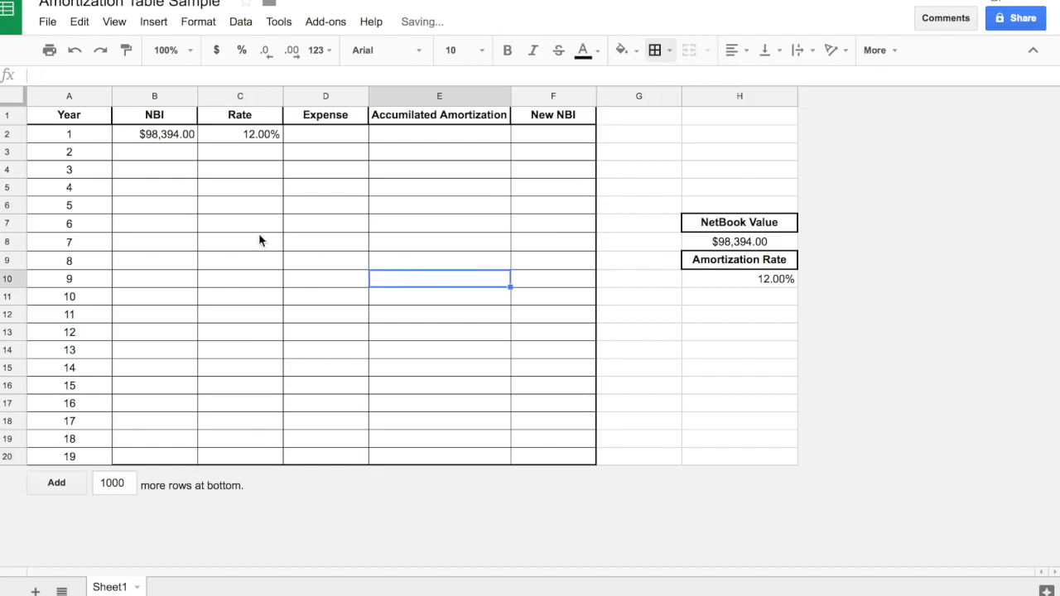
Try refilling the C2 Rate formula down to the end of the Rate column.
left_click(170, 157)
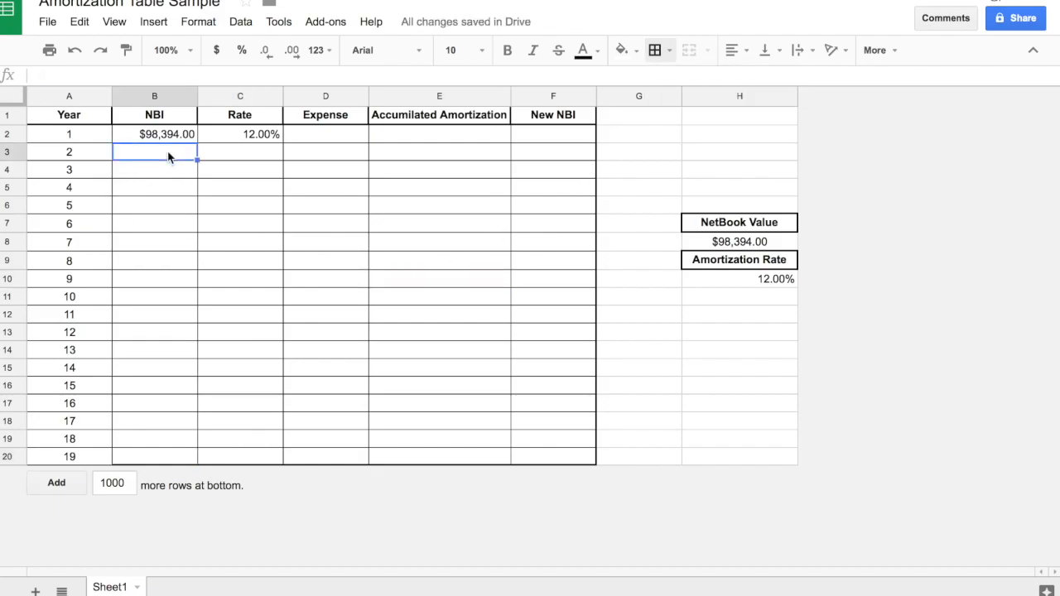
left_click(231, 134)
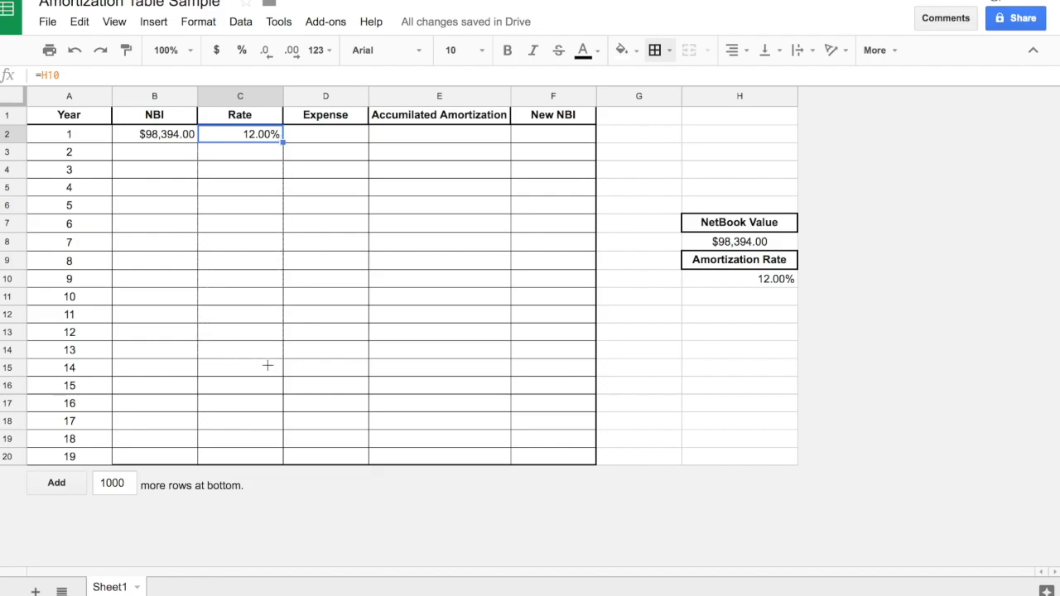
left_click_drag(260, 452, 262, 459)
left_click(322, 418)
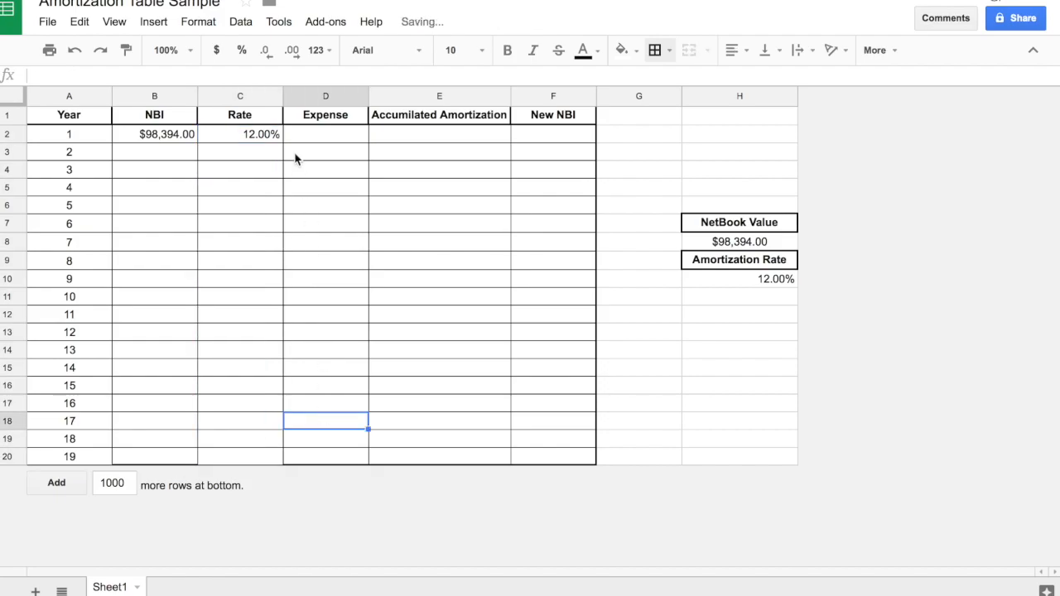
Replace the year 2 Rate formula in C3 with a direct link to the Amortization Rate cell H10.
left_click(259, 139)
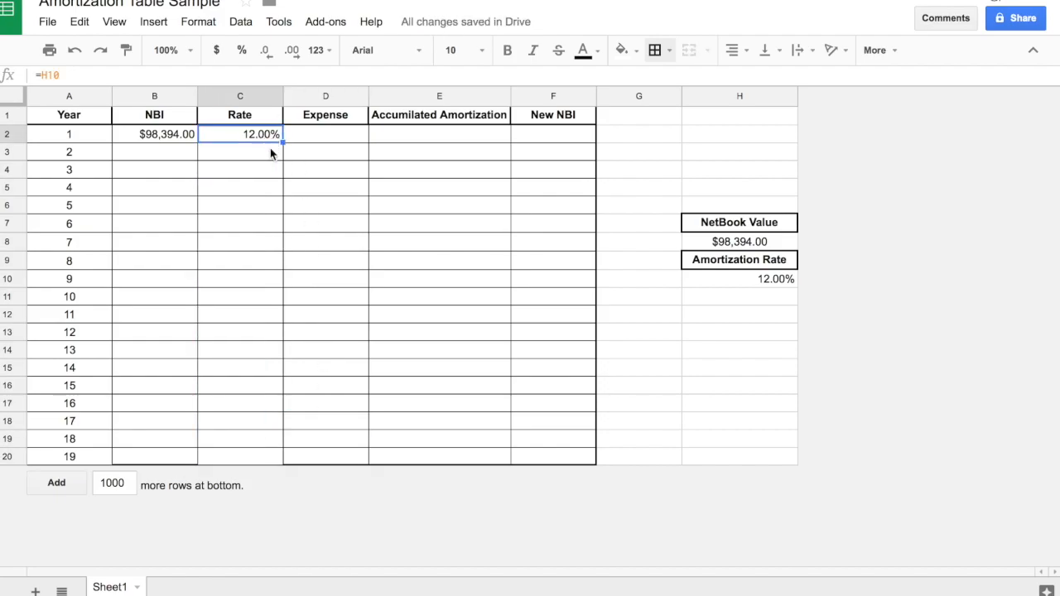
left_click(262, 159)
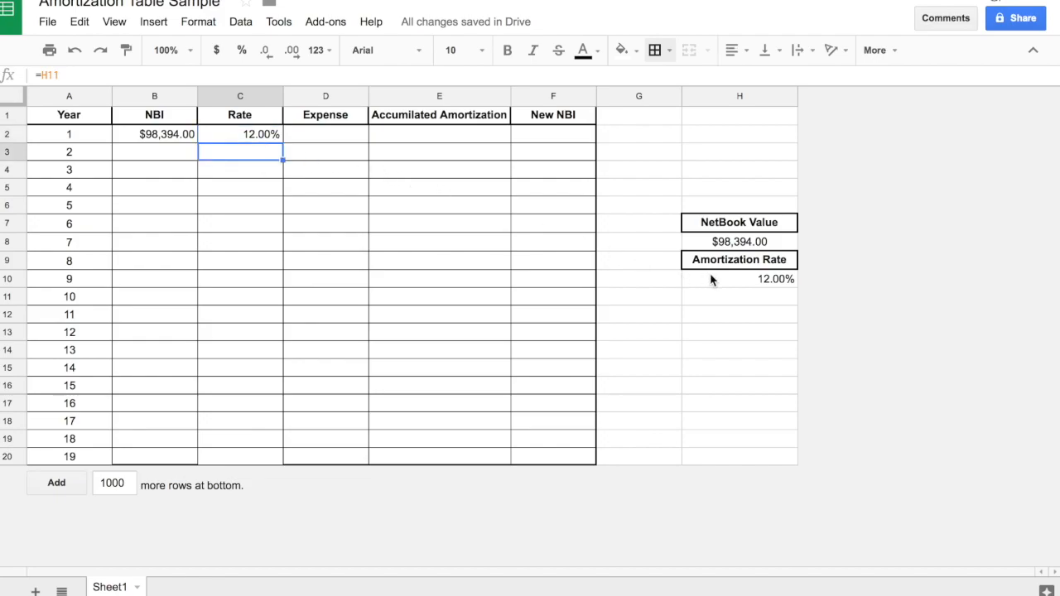
type("=")
left_click(759, 284)
key("Return")
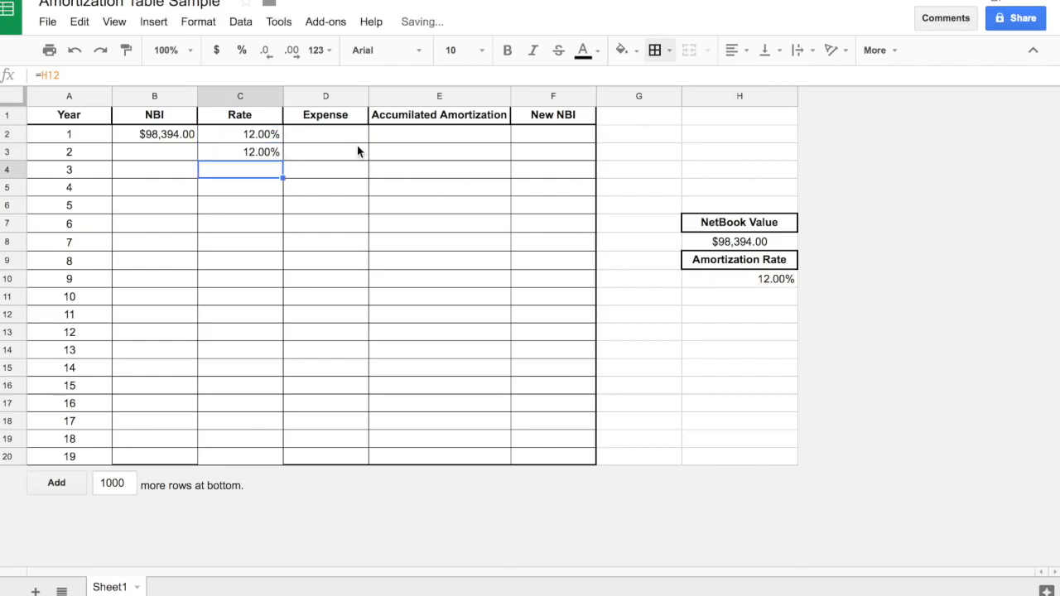
Try to extend the Rate formulas in C2:C3 down through C20 and check the formula in C3.
left_click_drag(274, 135, 280, 184)
left_click_drag(265, 250, 257, 375)
left_click_drag(257, 462, 258, 461)
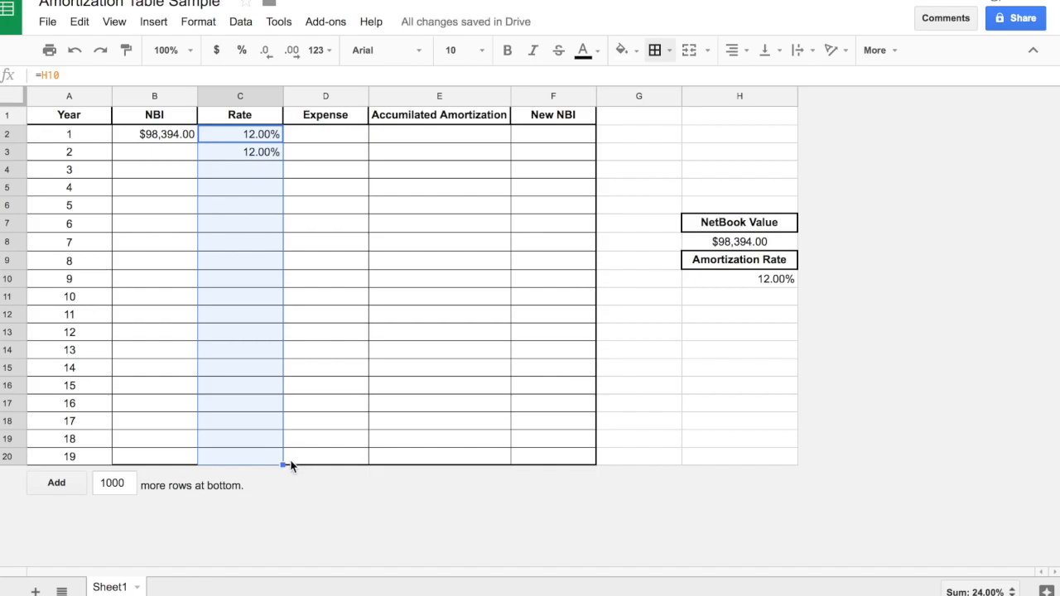
left_click(335, 401)
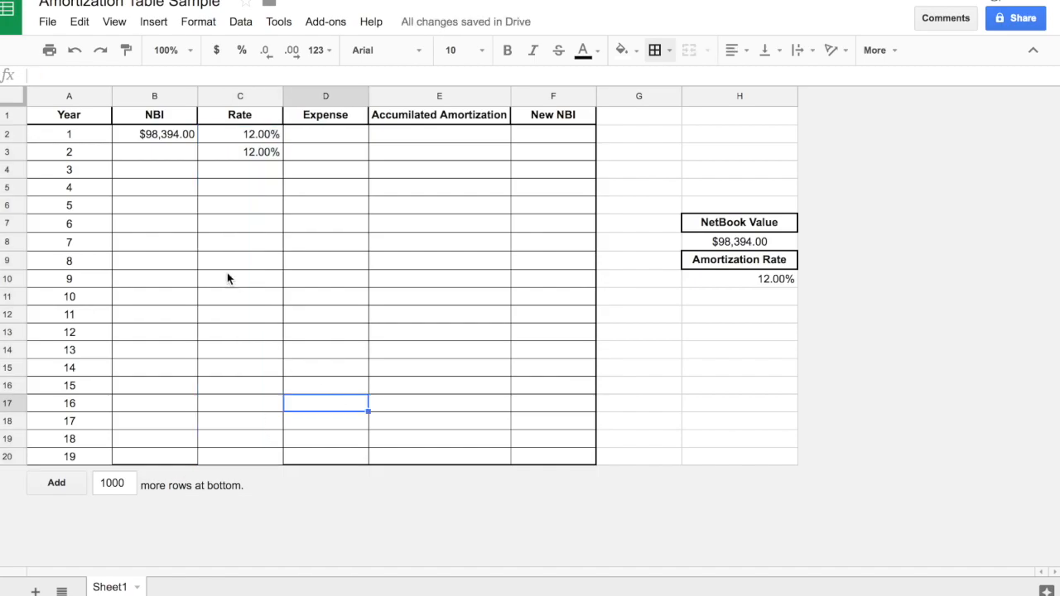
left_click(248, 152)
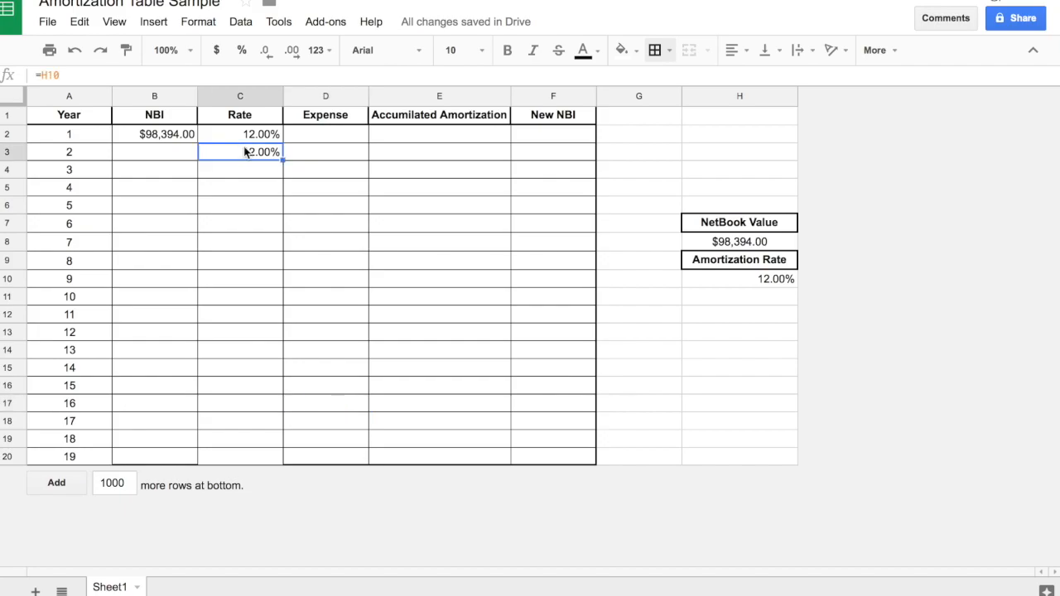
Center the Amortization Rate value in cell H10.
left_click(722, 280)
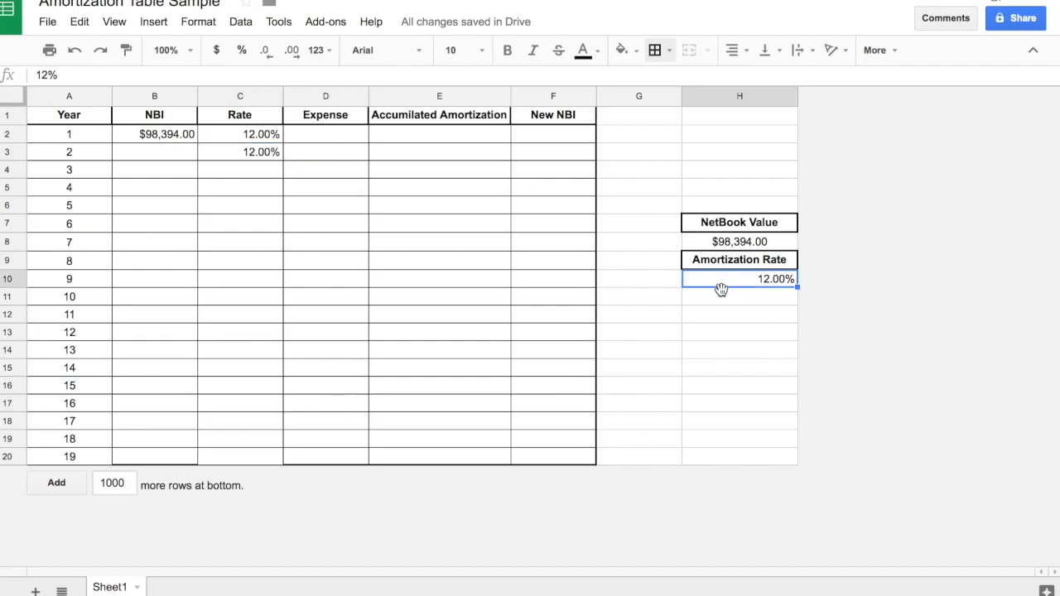
left_click(733, 52)
left_click(760, 81)
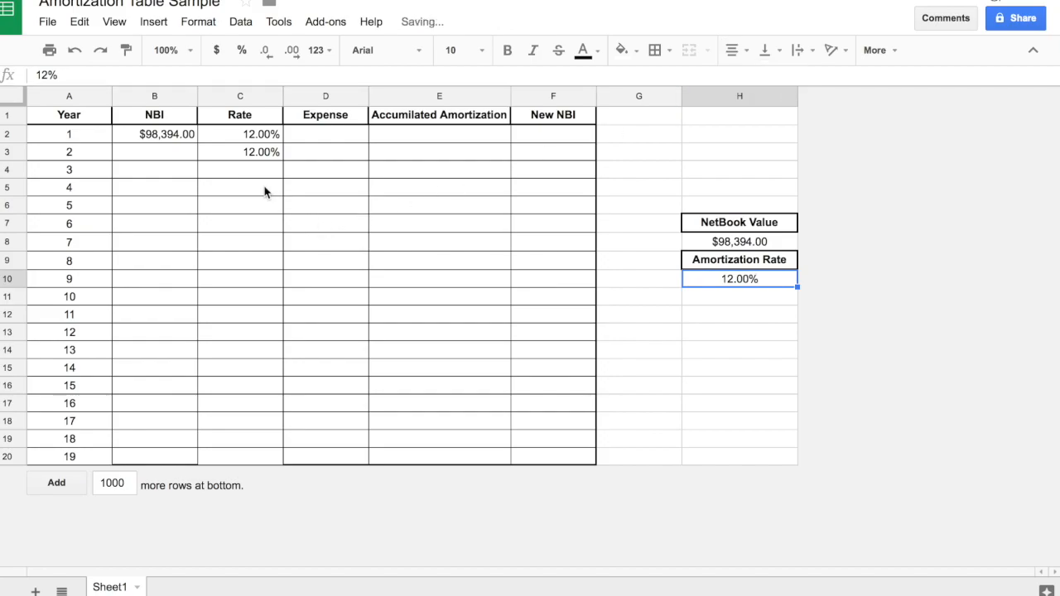
left_click(244, 172)
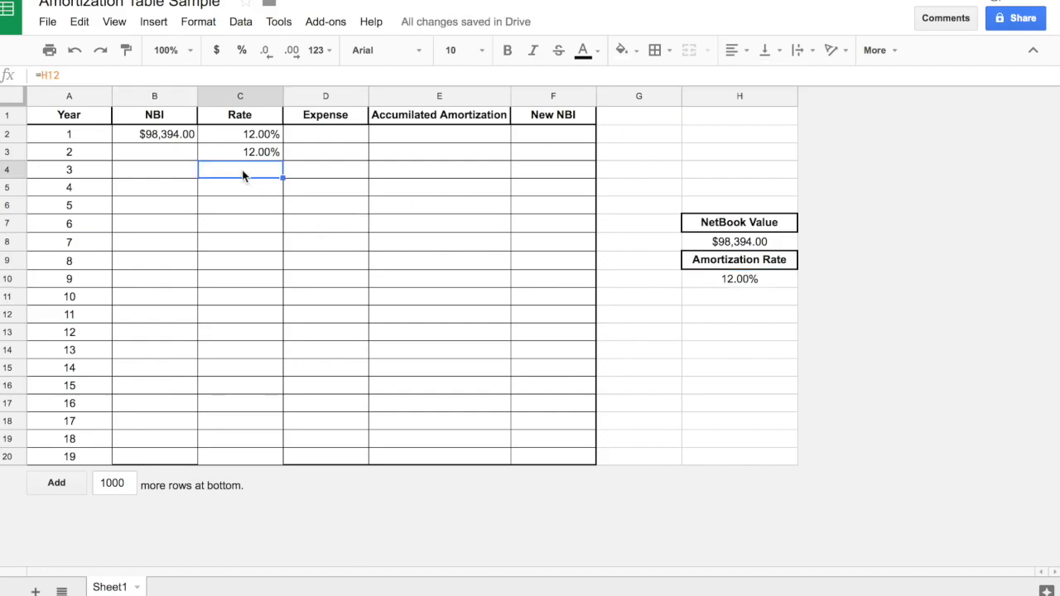
Try changing the fill and text colours of the Rate cells C4:C9.
left_click_drag(242, 169, 242, 260)
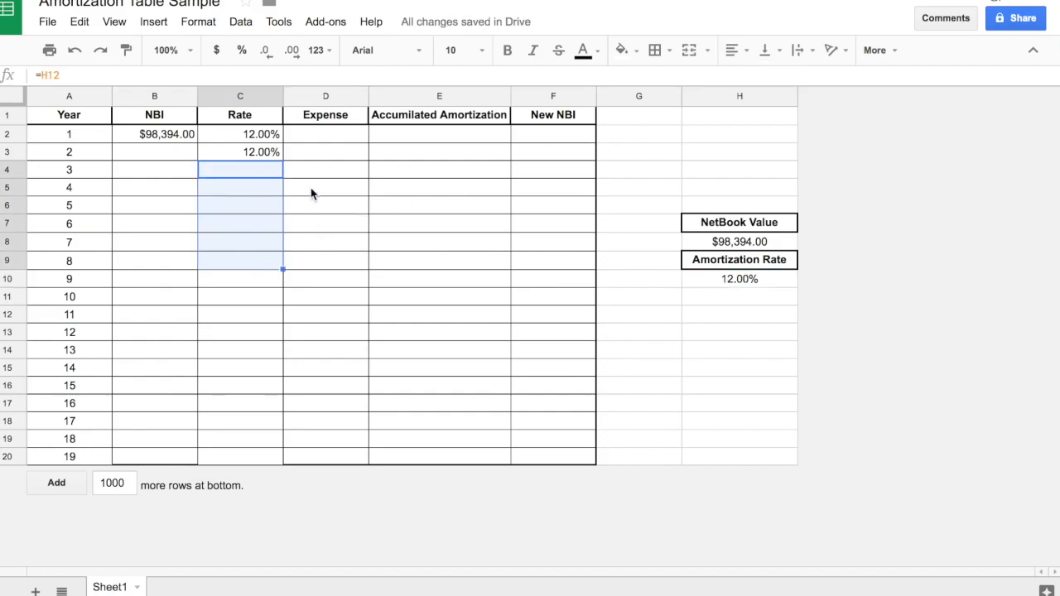
left_click(626, 54)
left_click(647, 83)
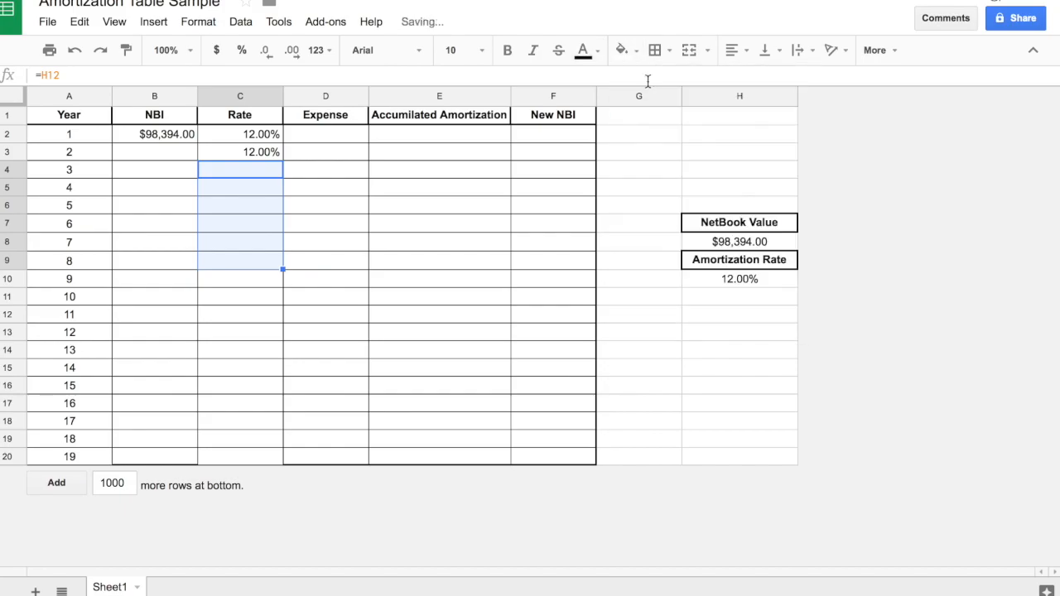
left_click(584, 50)
left_click(623, 81)
left_click(327, 163)
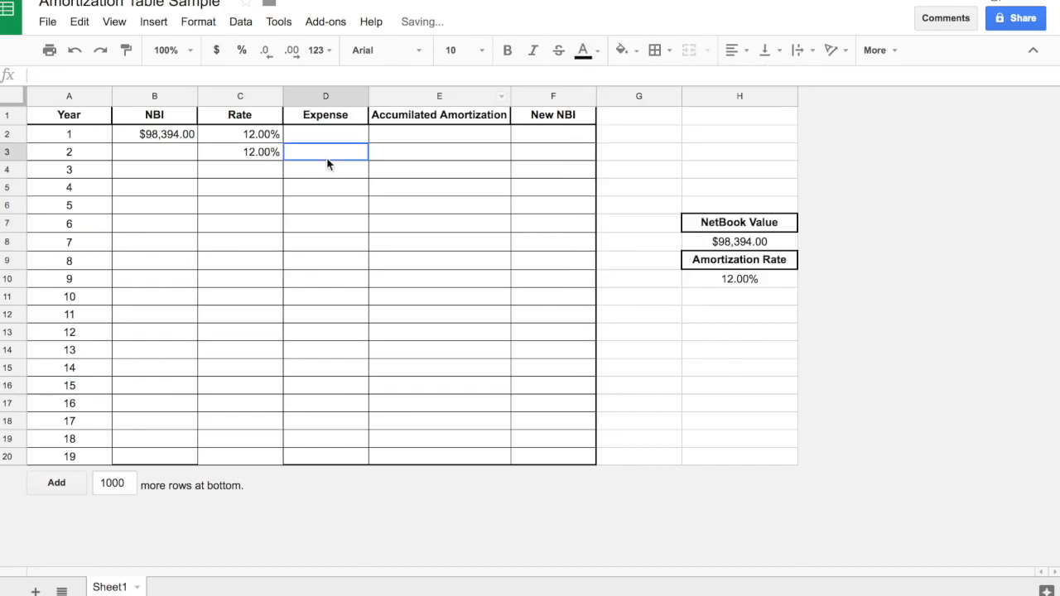
Link every Rate cell from C4 to C20 individually to the Amortization Rate cell with the formula =H10.
left_click(244, 169)
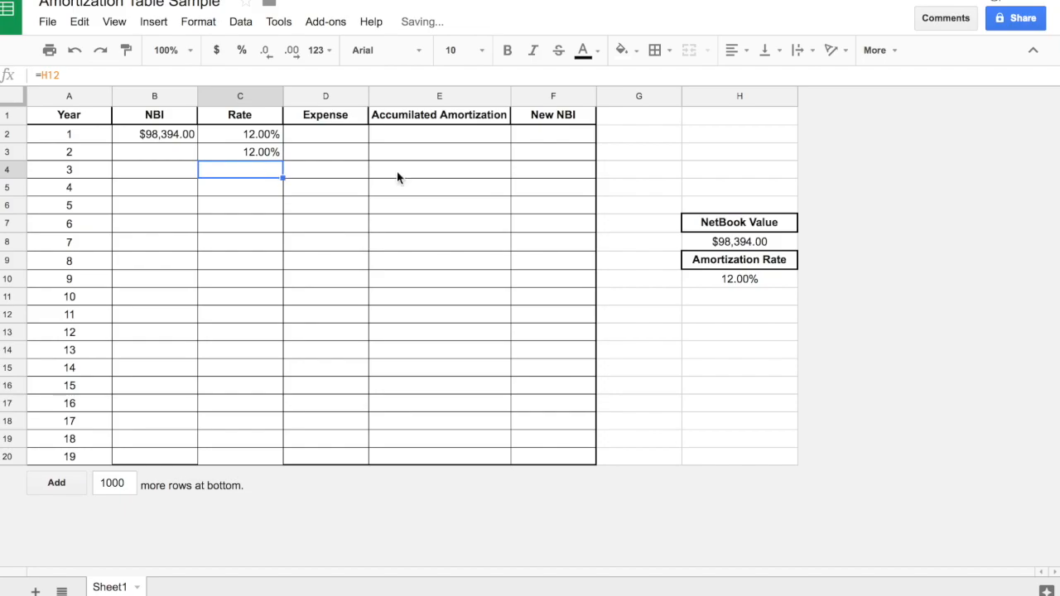
type("=")
left_click(752, 287)
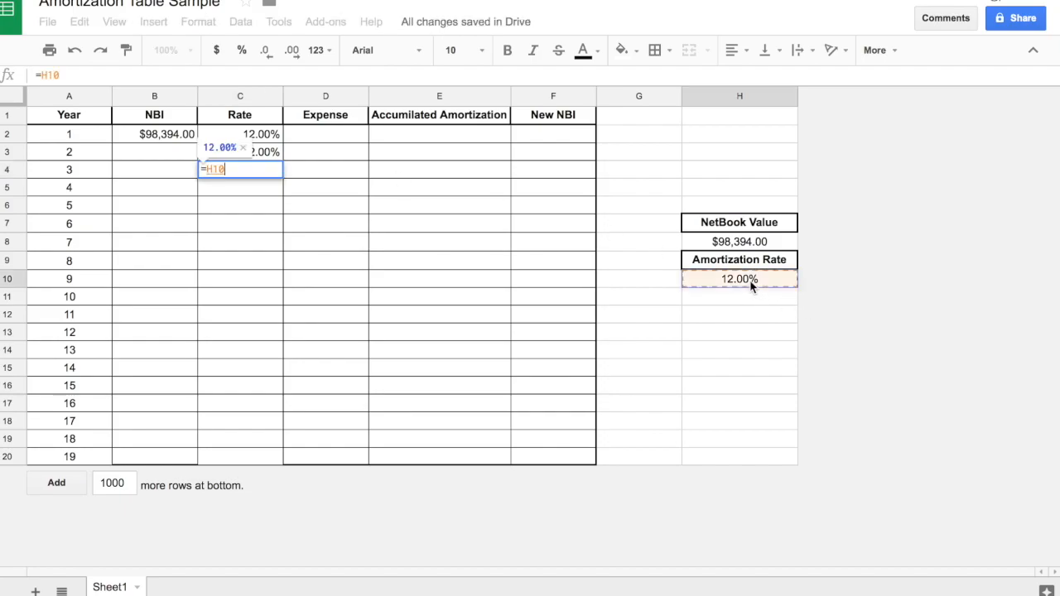
key("Return")
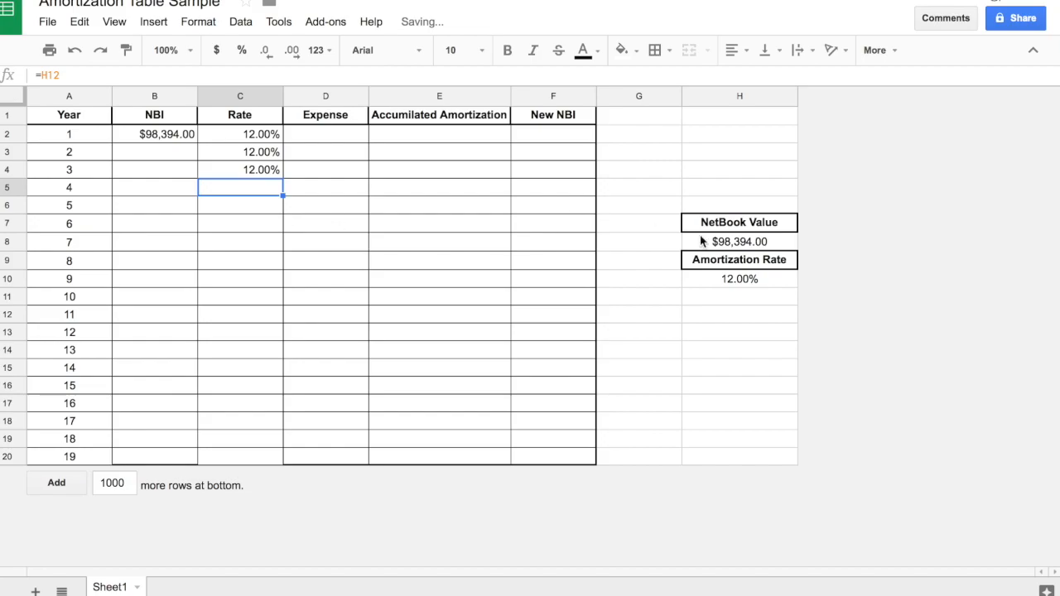
type("=")
left_click(737, 279)
key("Return")
type("=")
left_click(739, 279)
key("Return")
type("=")
left_click(740, 279)
key("Return")
type("=")
left_click(745, 279)
key("Return")
type("=")
left_click(745, 279)
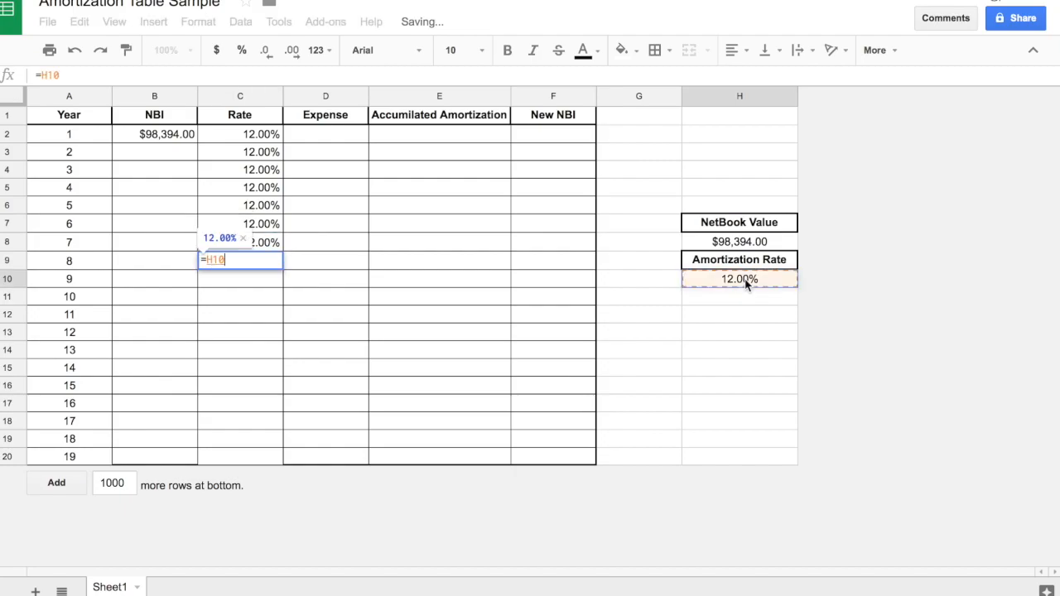
key("Return")
type("=")
left_click(745, 279)
key("Return")
type("=")
left_click(745, 279)
key("Return")
type("=")
left_click(745, 279)
key("Return")
type("=")
left_click(745, 279)
key("Return")
type("=")
left_click(746, 279)
key("Return")
type("=")
left_click(745, 279)
key("Return")
type("=")
left_click(745, 279)
key("Return")
type("=")
left_click(745, 279)
key("Return")
type("=")
left_click(745, 279)
key("Return")
type("=")
left_click(745, 279)
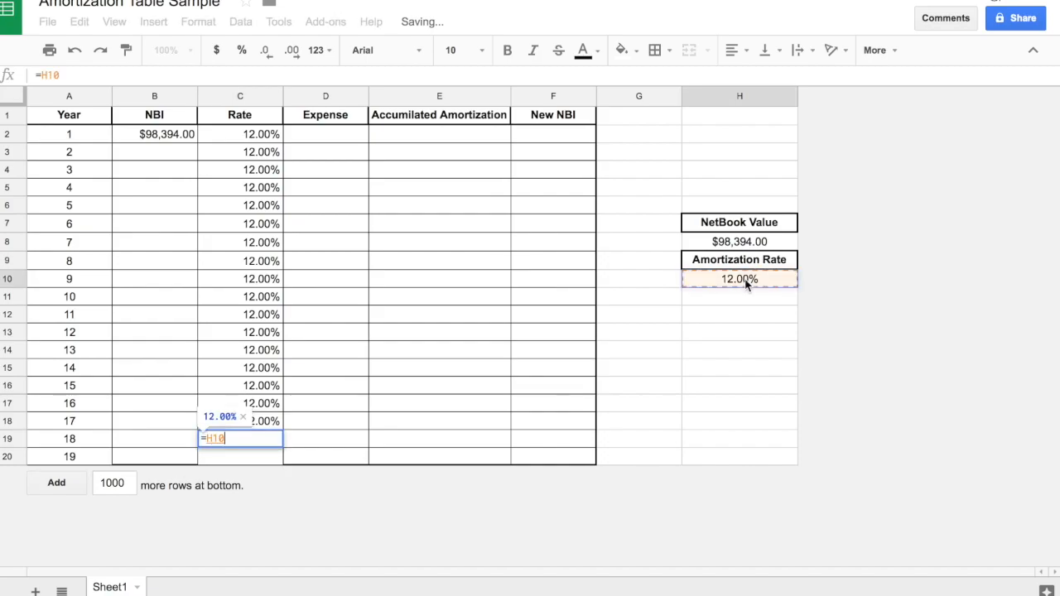
key("Return")
type("=")
left_click(745, 279)
key("Return")
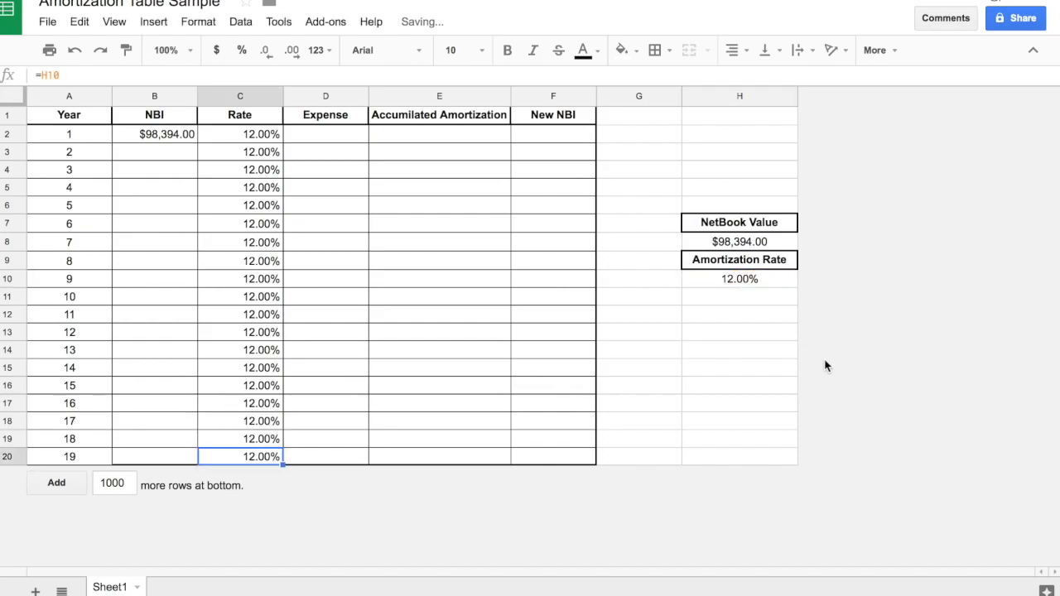
Set the Amortization Rate in cell H10 to 22% to test the linked Rate column.
left_click(726, 281)
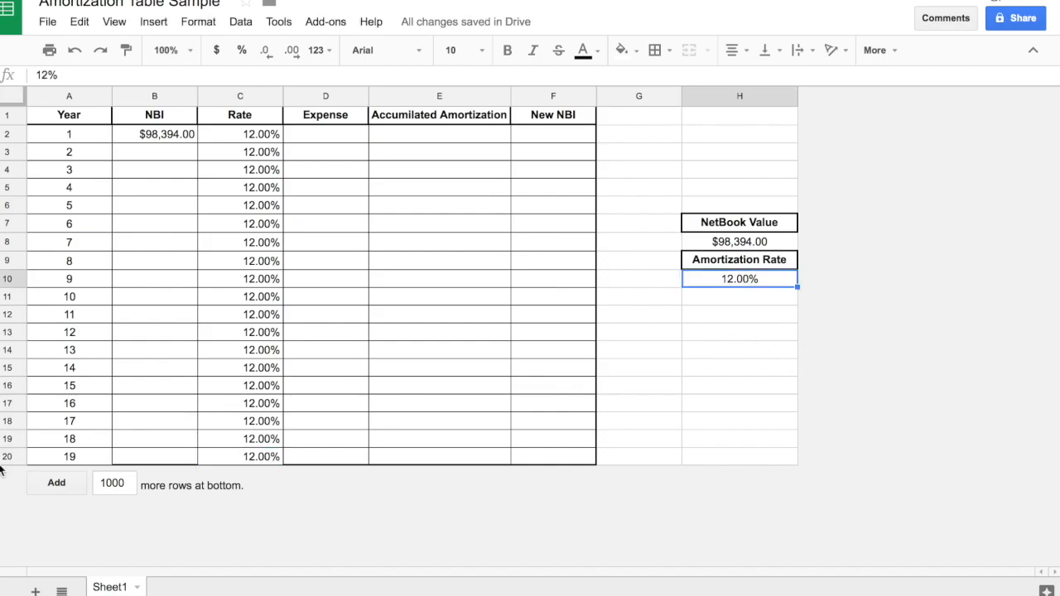
left_click_drag(243, 138, 254, 335)
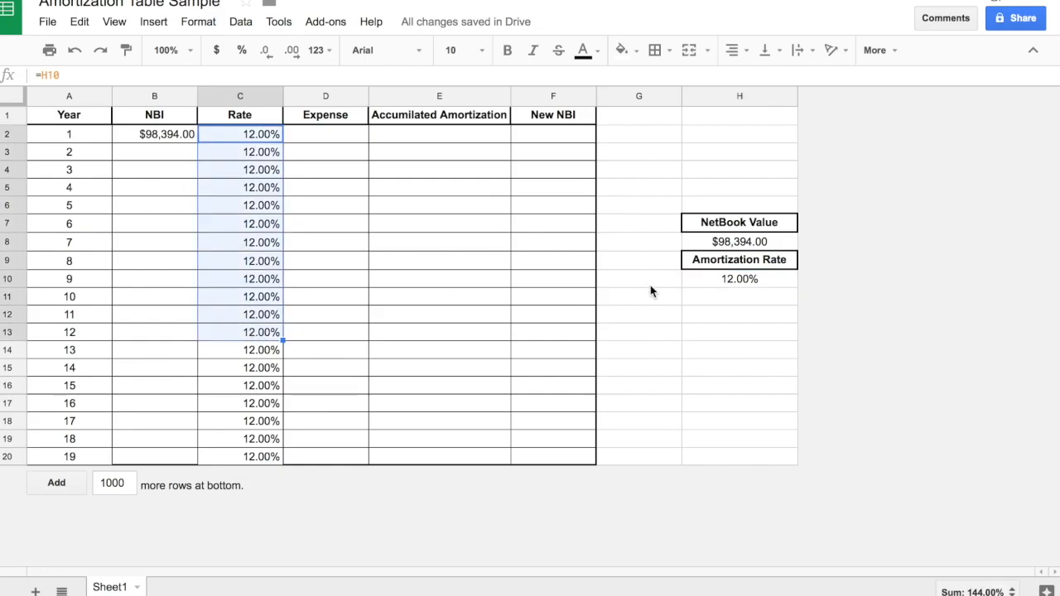
left_click(736, 280)
double_click(735, 280)
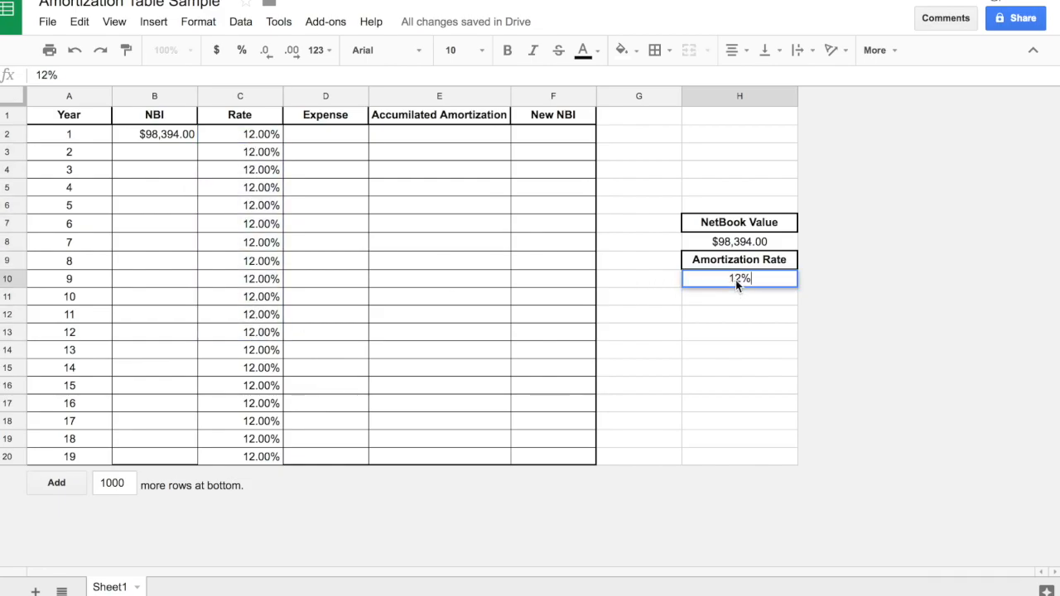
key("Left")
key("Left")
key("BackSpace")
type("2")
key("Return")
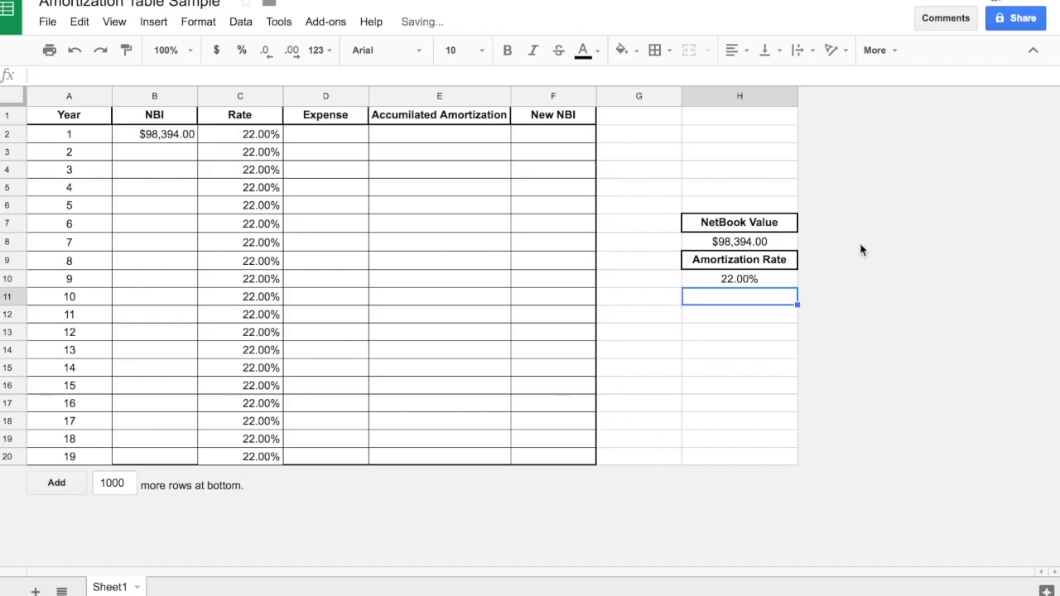
Set the NetBook Value in cell H8 to 384738.
left_click(754, 246)
double_click(753, 245)
type("384738")
key("Return")
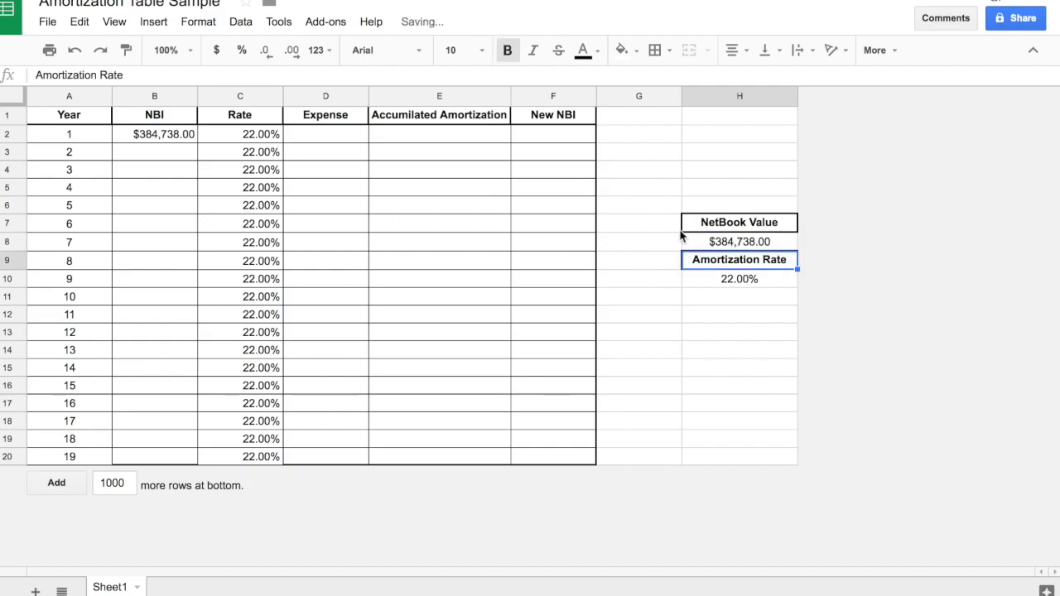
Calculate the year 1 Expense in D2 as NBI times Rate with the formula =B2*C2.
left_click(324, 137)
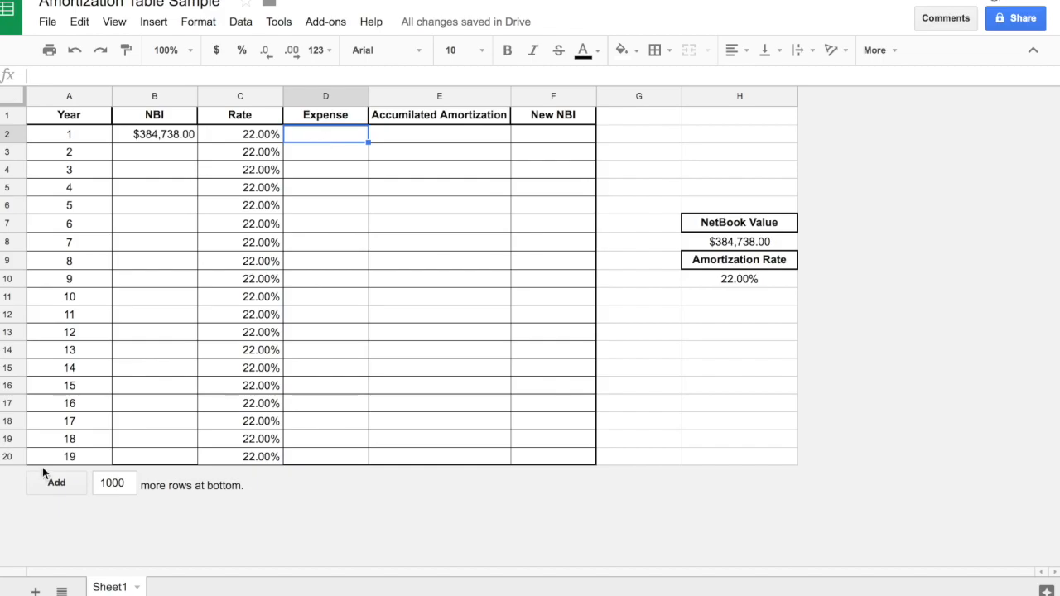
type("=")
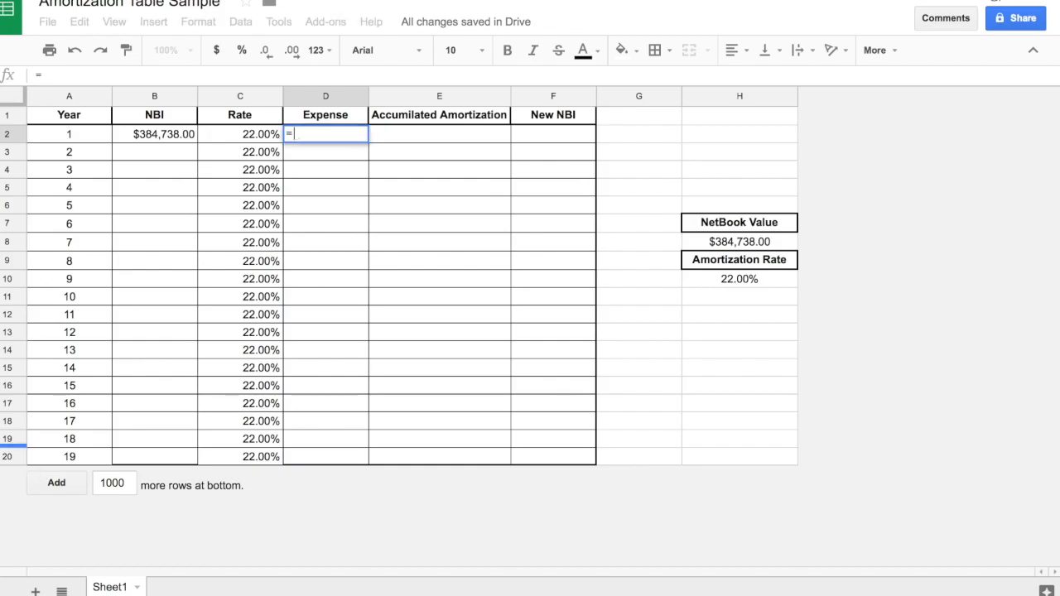
left_click(170, 137)
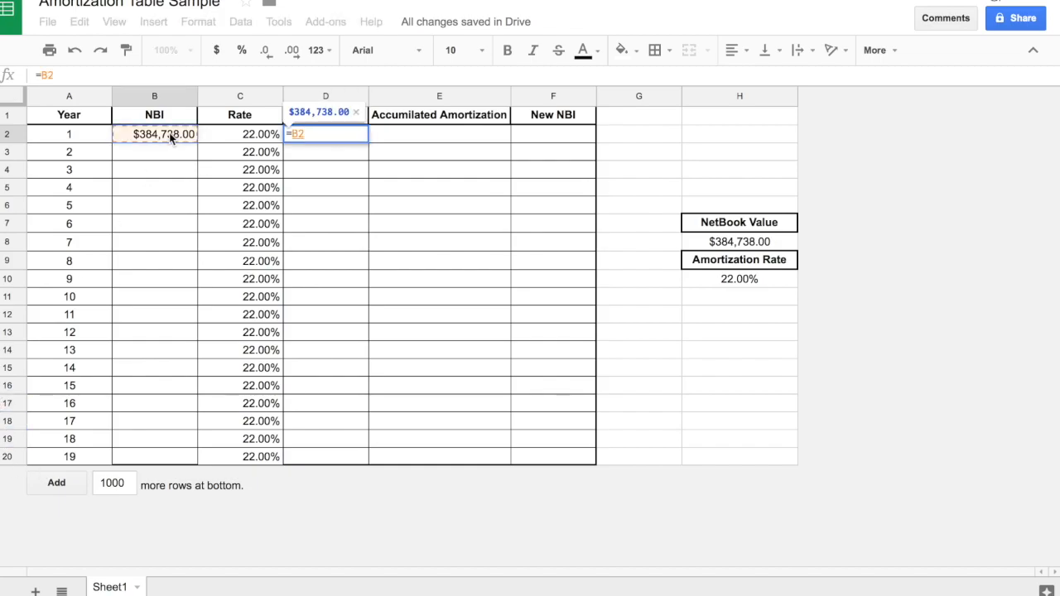
type("*")
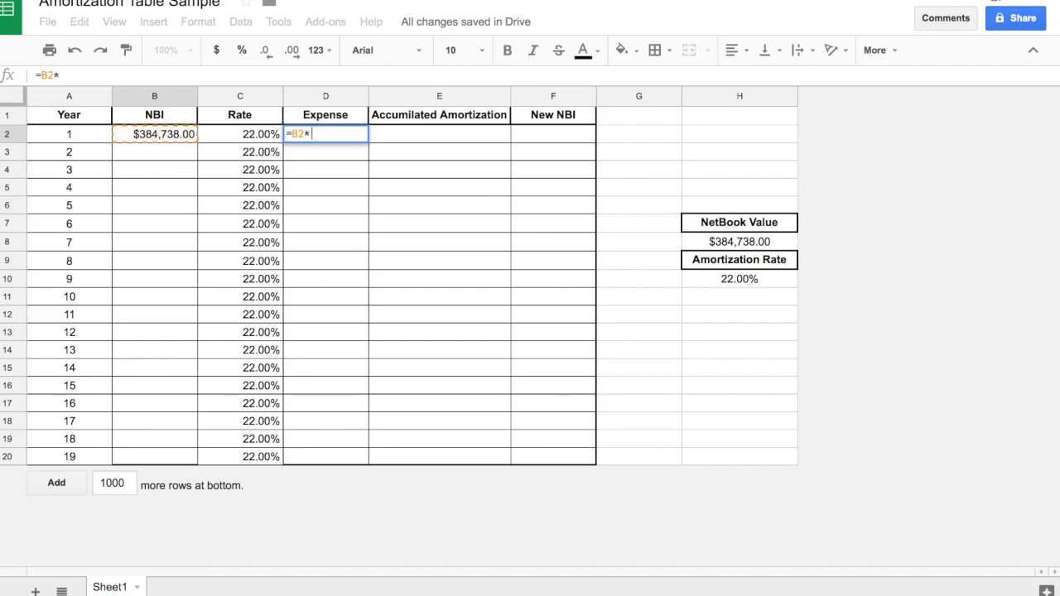
left_click(246, 141)
key("Return")
Fill the D2 Expense formula down the Expense column through D20.
left_click(311, 133)
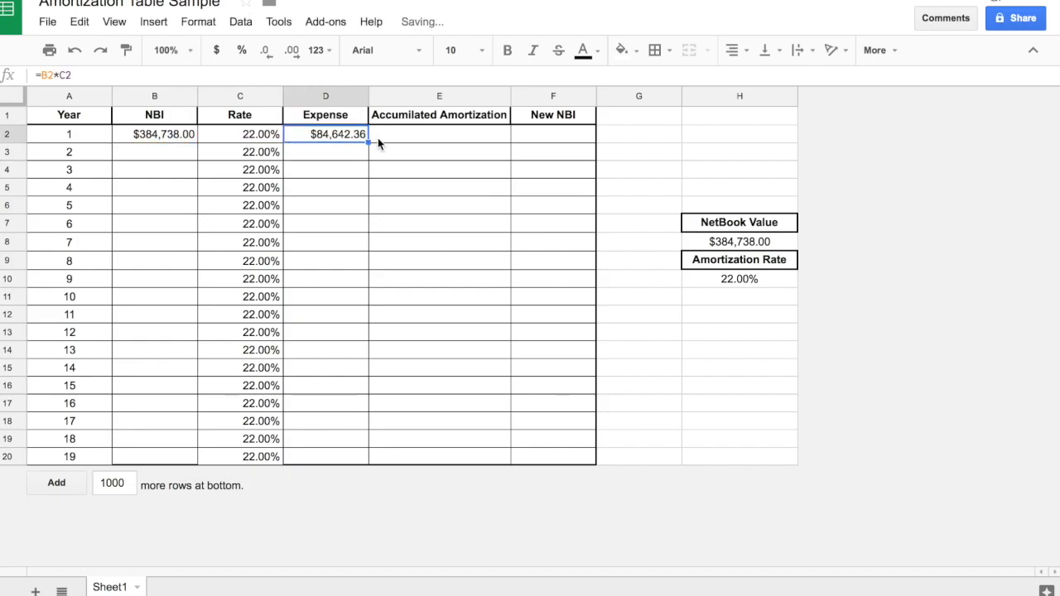
left_click_drag(368, 142, 342, 458)
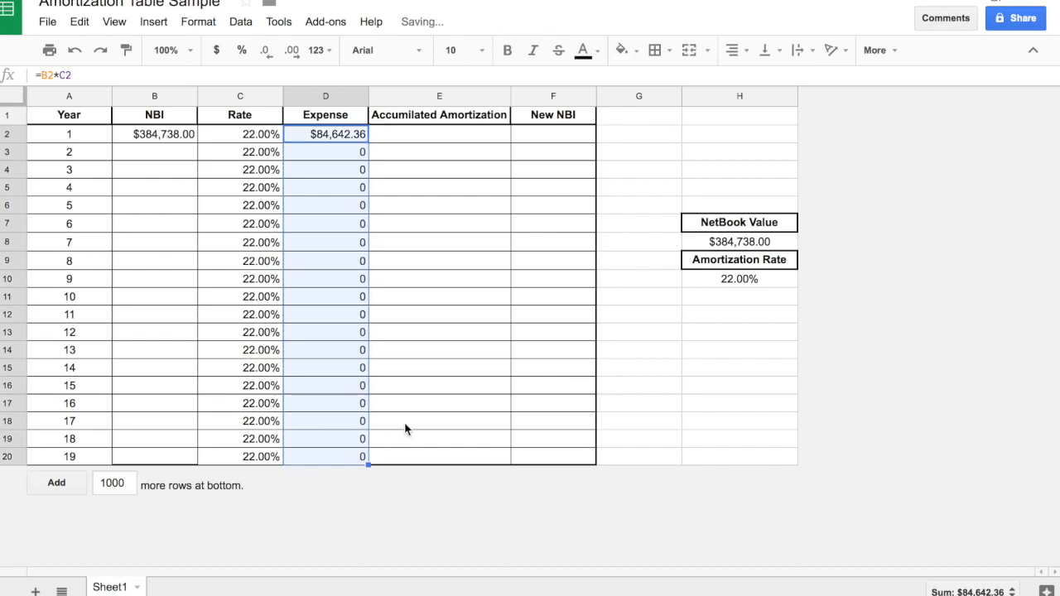
left_click(406, 429)
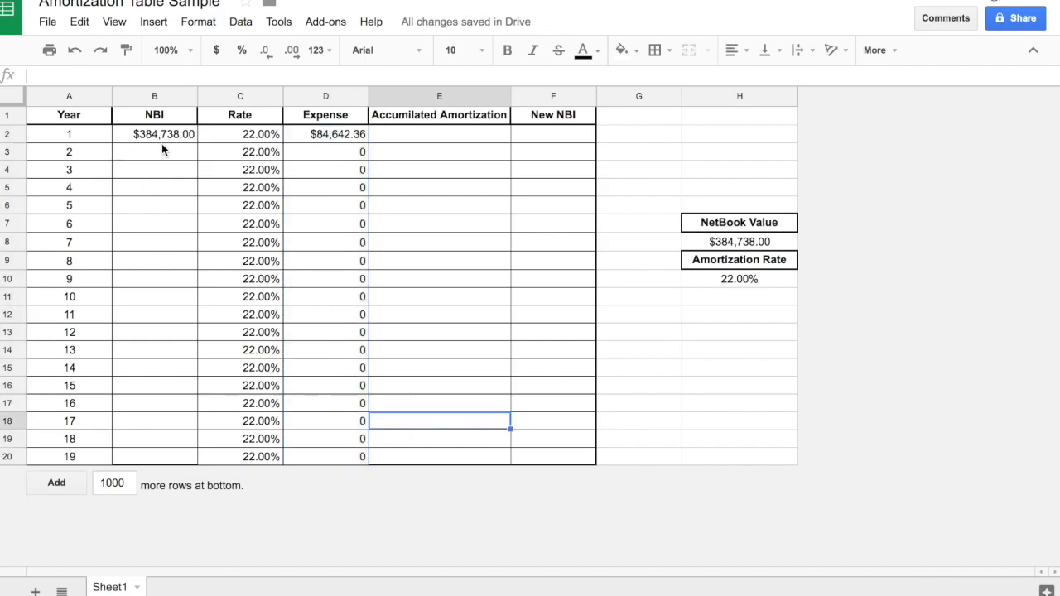
Link the year 1 Accumilated Amortization in E2 to the year 1 Expense with the formula =D2.
left_click(430, 138)
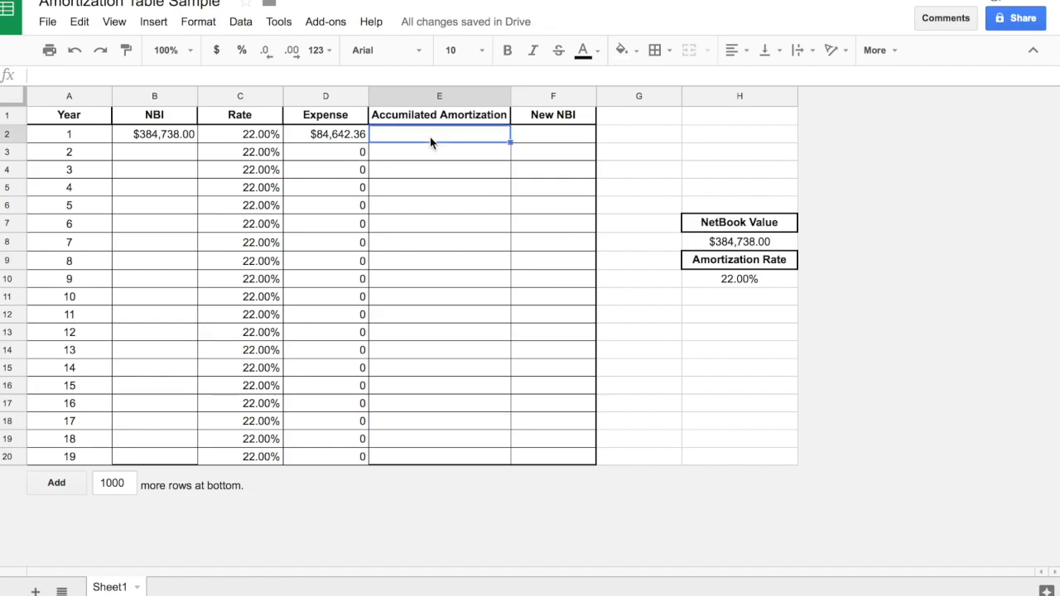
type("=")
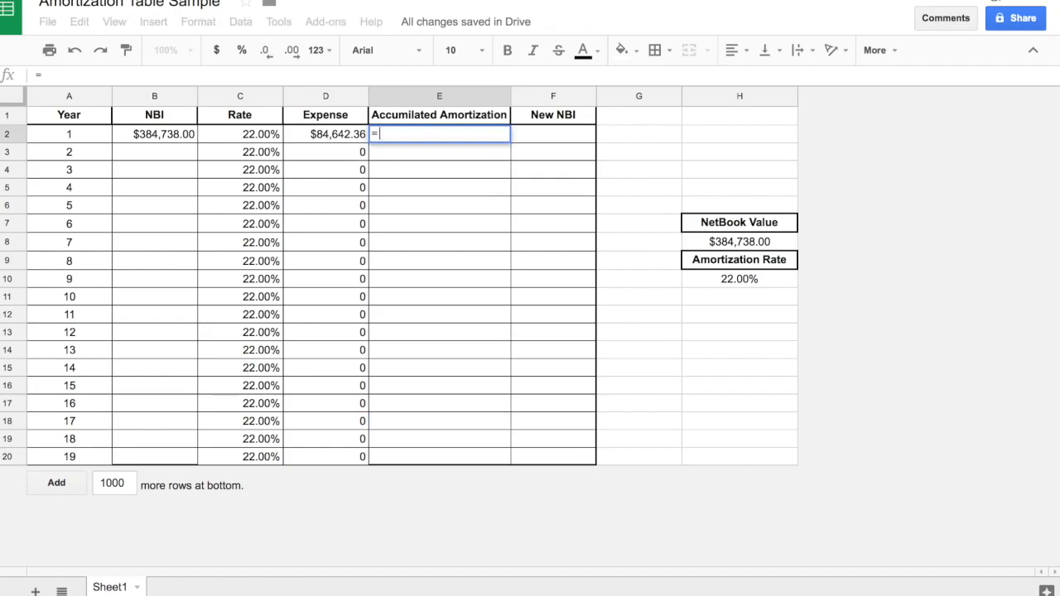
left_click(338, 140)
key("Return")
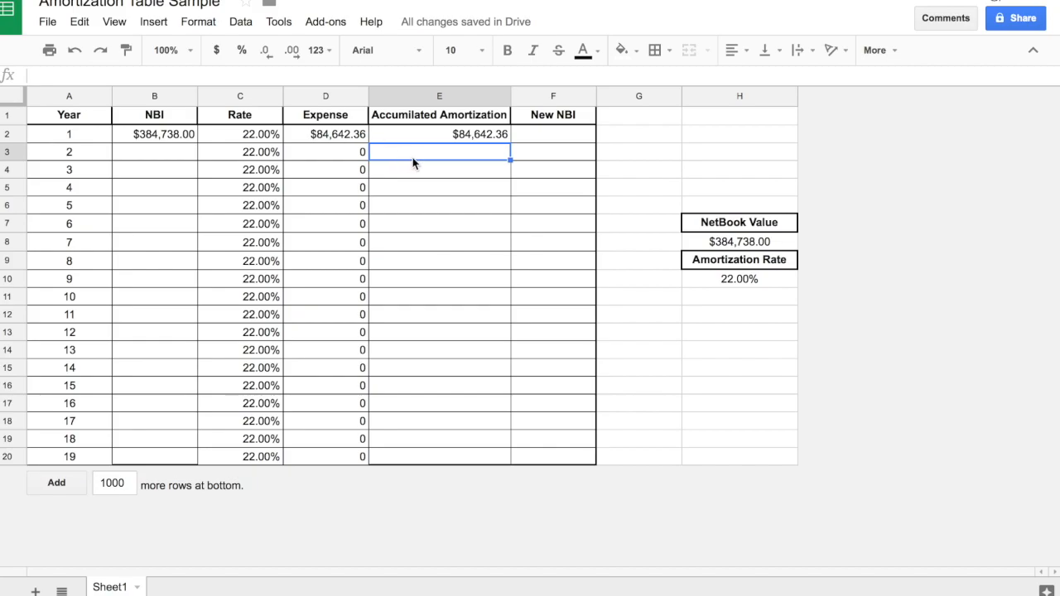
Enter cumulative Expense sums in the Accumilated Amortization column: D2:D3 in E3 and D2:D4 in E4.
type("=sum(")
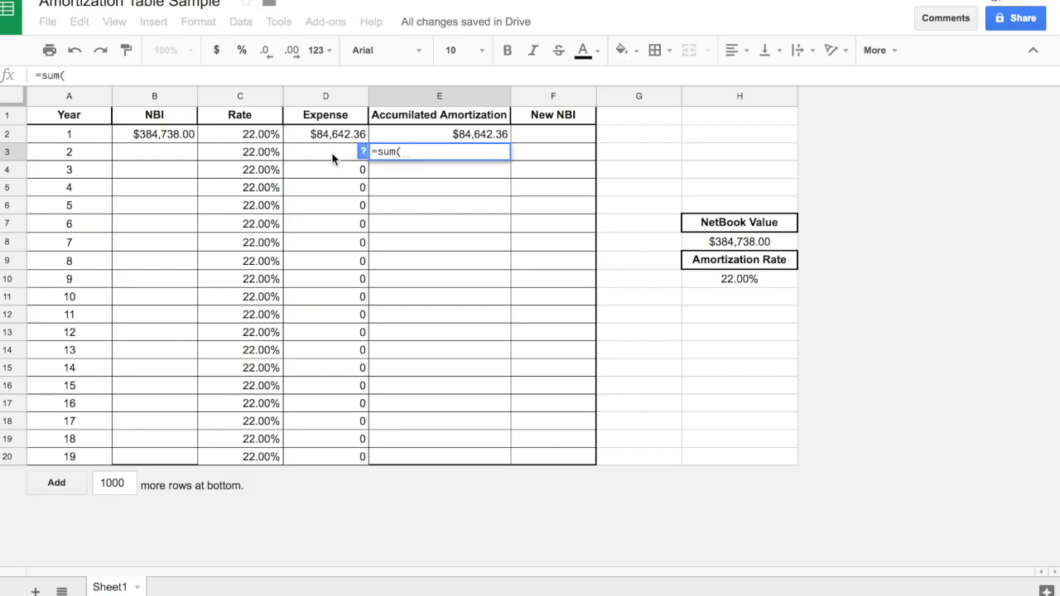
left_click_drag(331, 152, 323, 134)
key("Return")
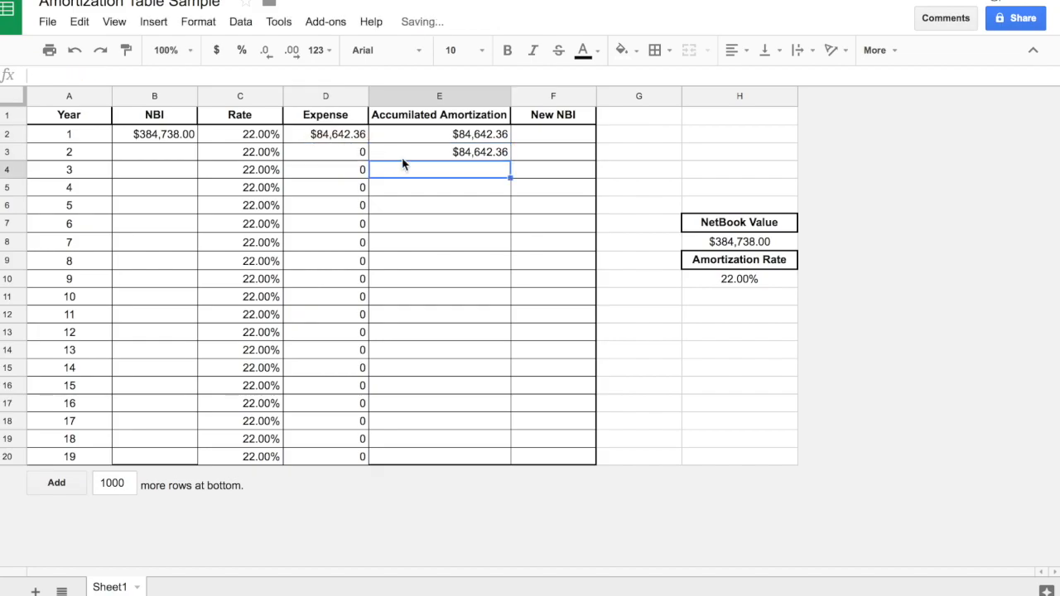
type("=")
type("(")
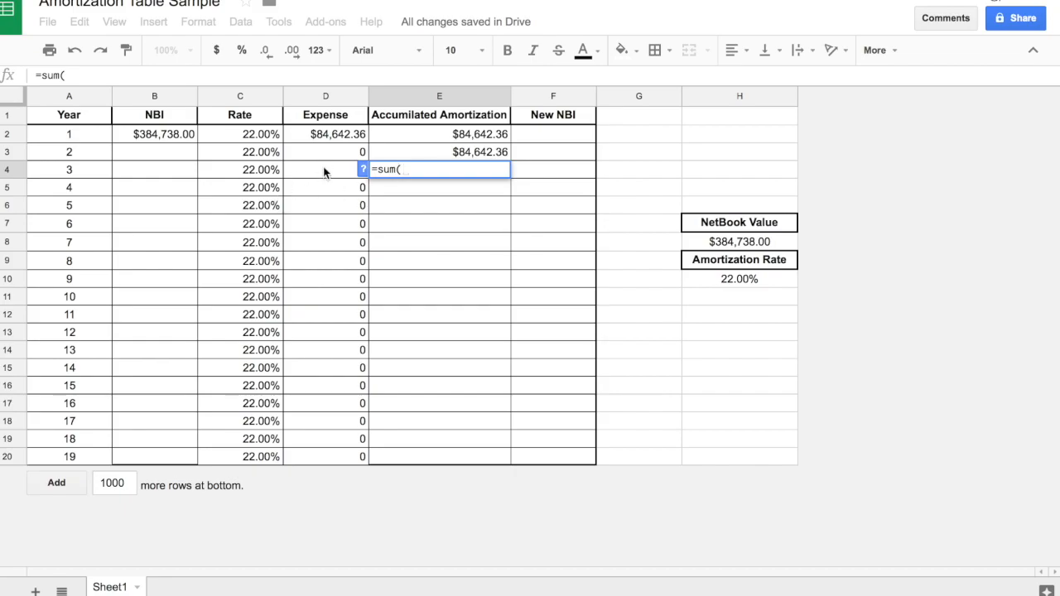
left_click_drag(324, 169, 317, 143)
key("Return")
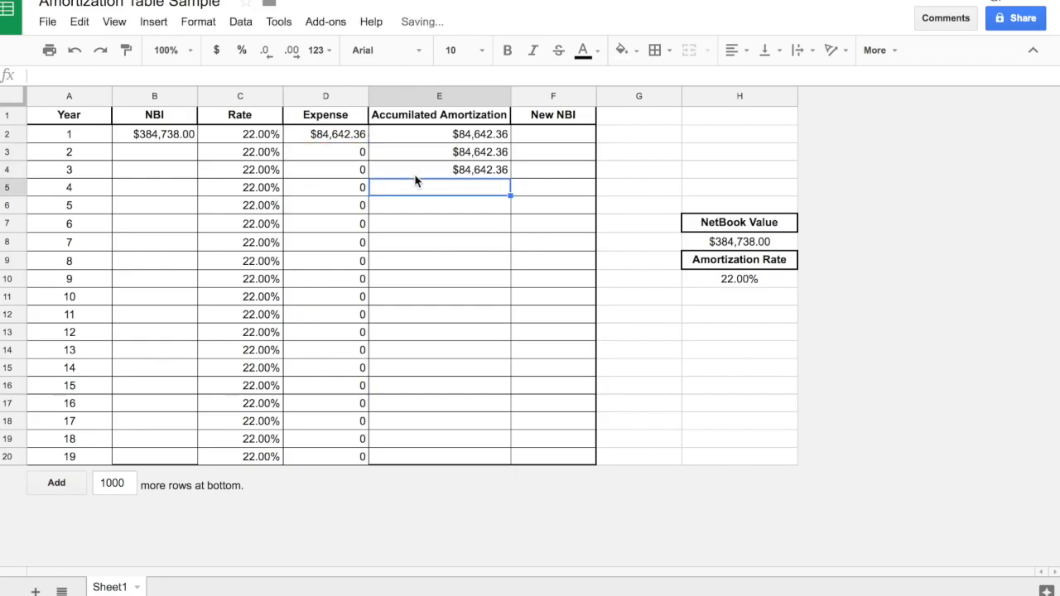
Enter the year 4 Accumilated Amortization in E5 as the sum of Expenses D2:D5.
type("-s8")
key("BackSpace")
key("BackSpace")
key("BackSpace")
type("=sum(")
left_click_drag(335, 185, 304, 130)
key("Return")
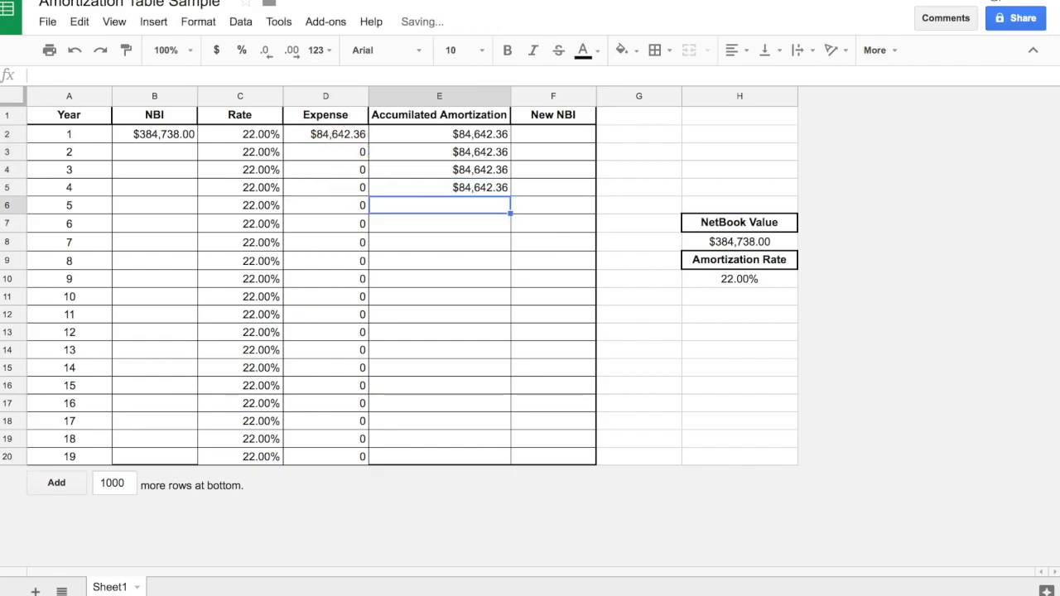
Enter the year 5 and 6 Accumilated Amortization, summing Expenses D2:D6 in E6 and D2:D7 in E7.
type("=sum(")
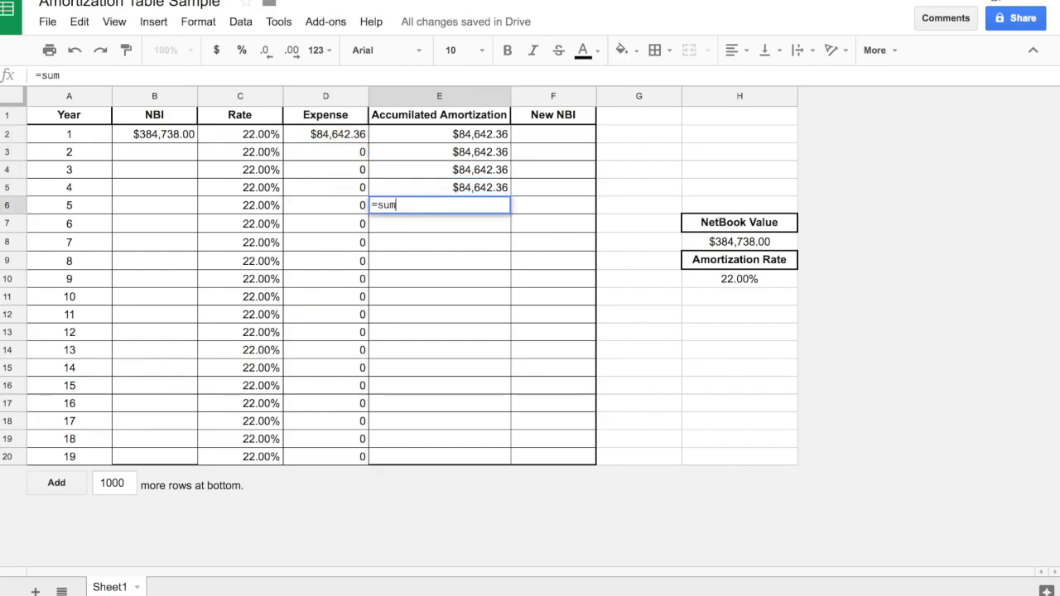
left_click_drag(329, 207, 303, 133)
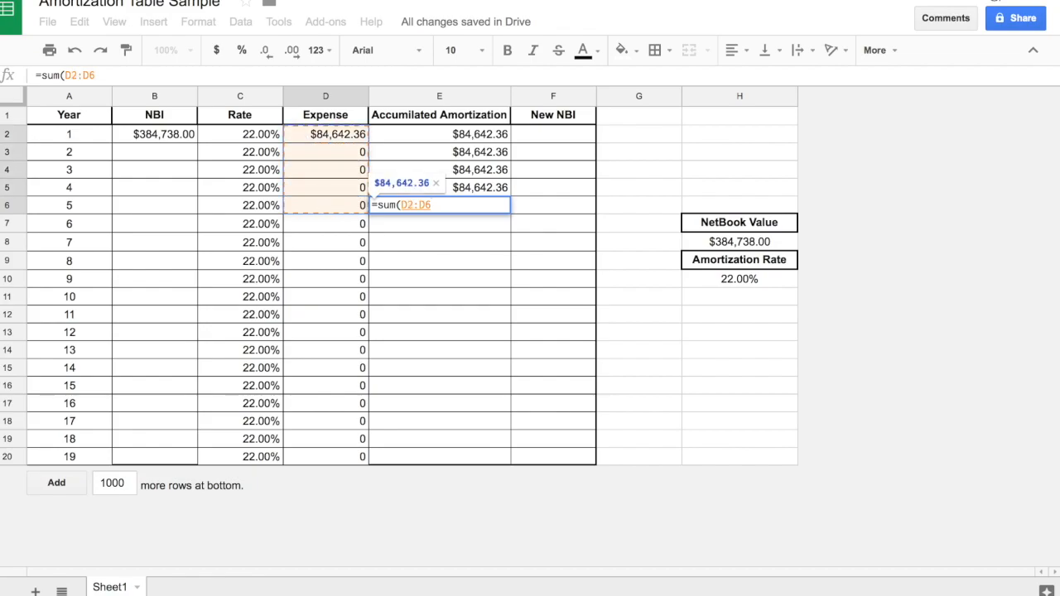
key("Return")
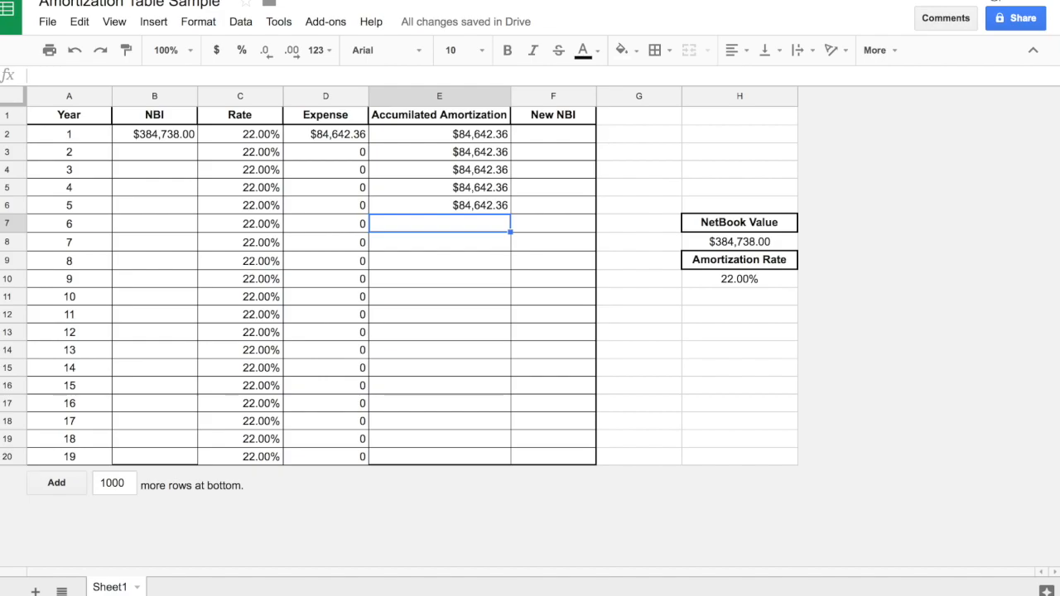
type("=sum(")
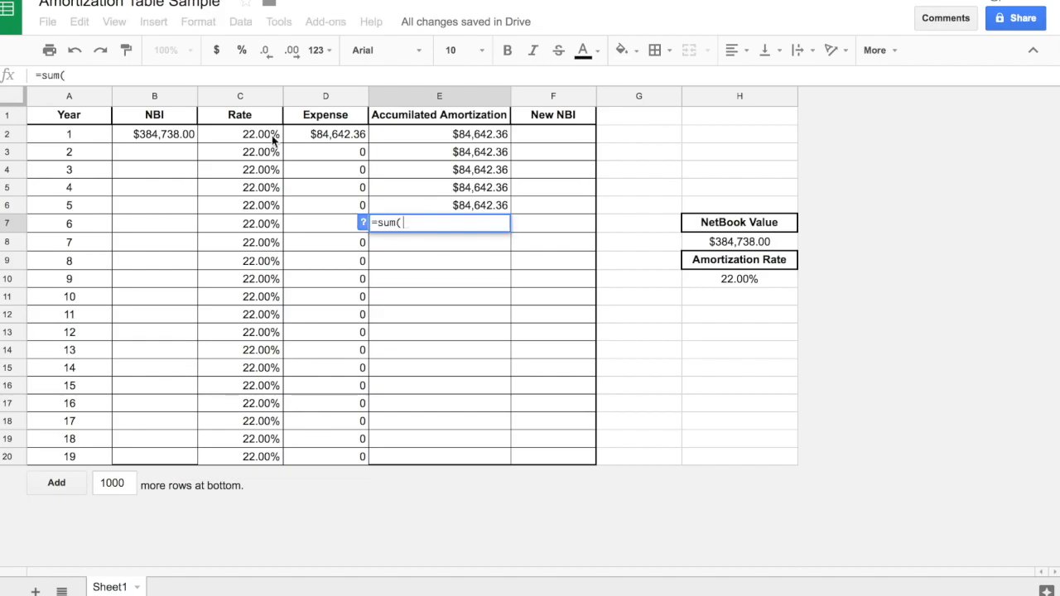
left_click_drag(318, 219, 298, 139)
key("Return")
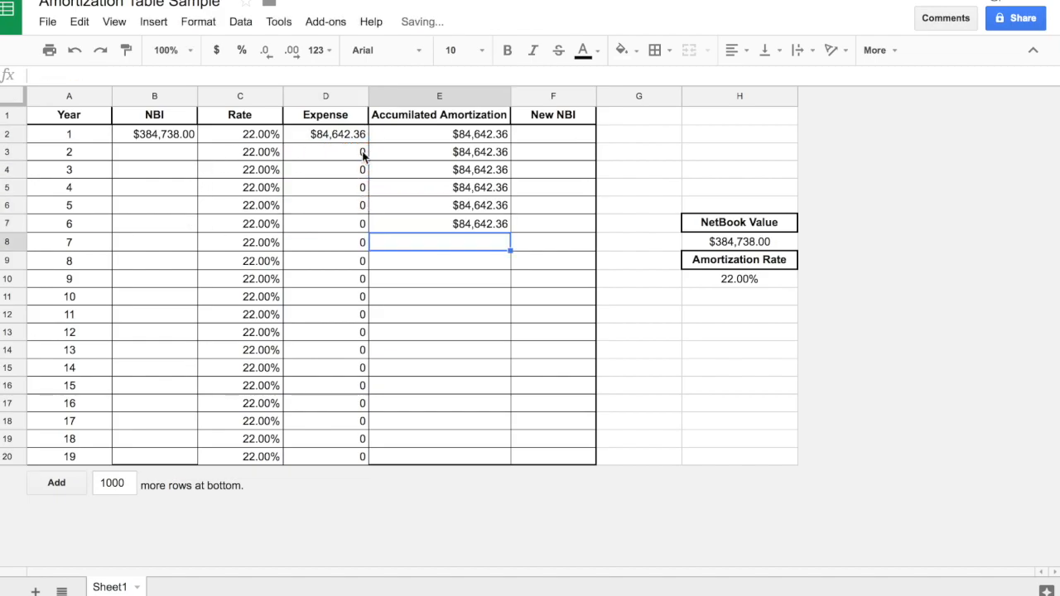
Enter the year 7 and 8 Accumilated Amortization, summing Expenses D2:D8 in E8 and D2:D9 in E9.
type("=sum(")
left_click_drag(324, 247, 317, 134)
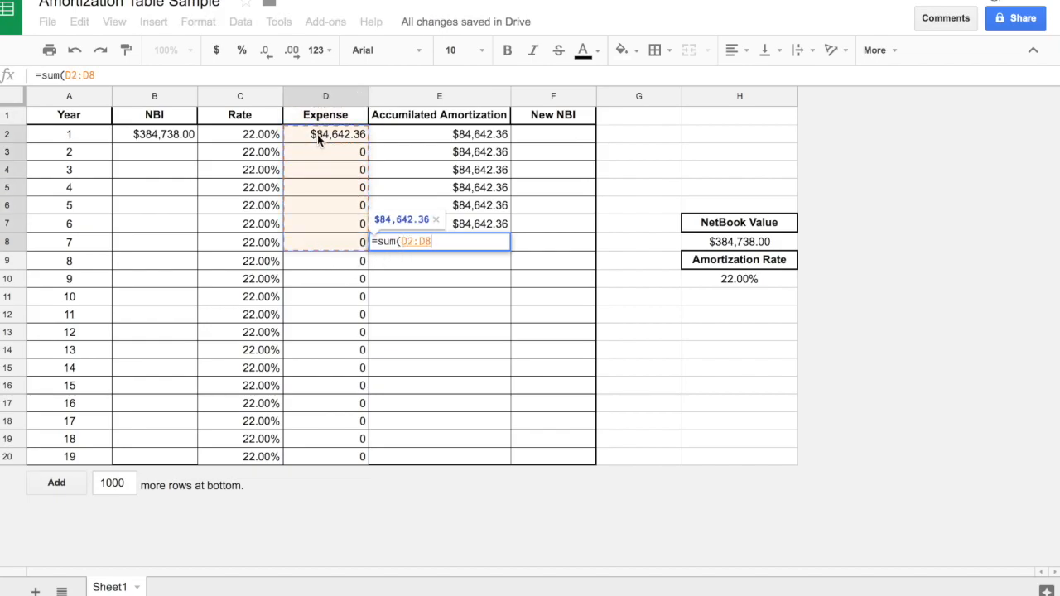
key("Return")
type("=sum")
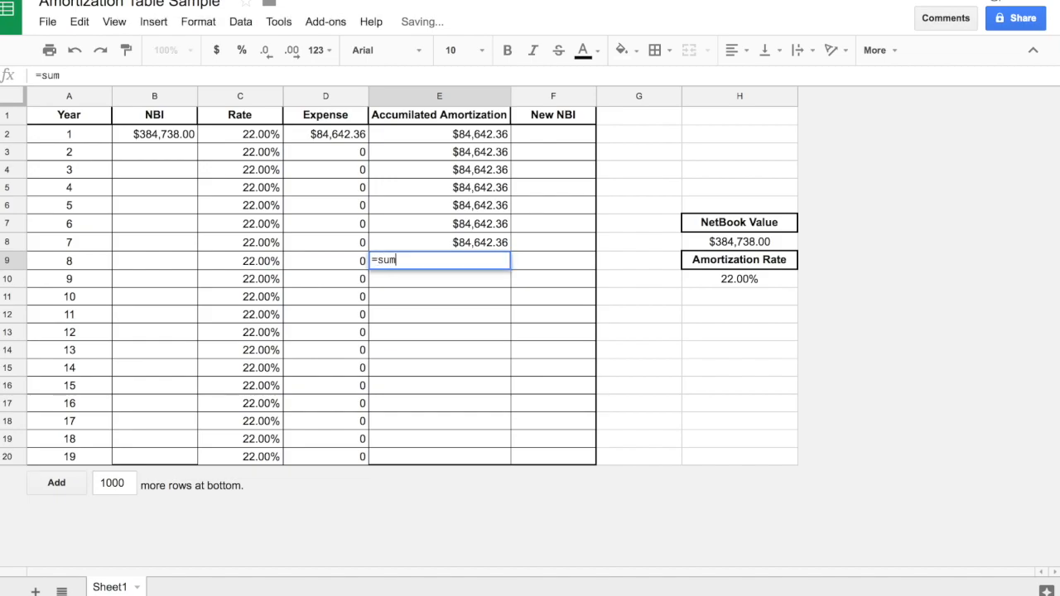
type("(")
left_click_drag(316, 261, 300, 138)
key("Return")
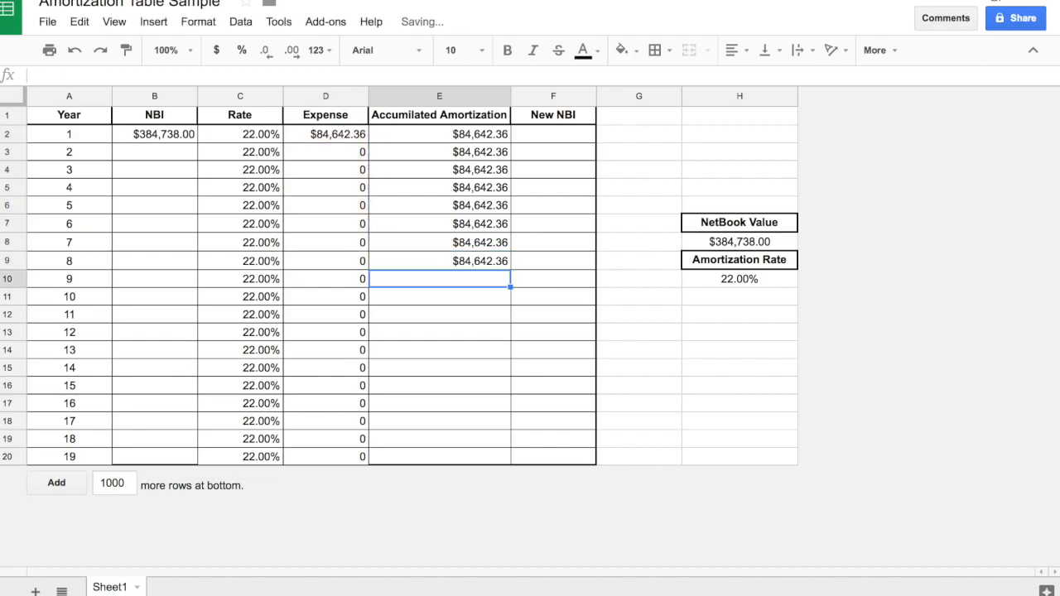
Enter the year 9 Accumilated Amortization in E10 as the sum of Expenses D2:D10.
type("=sum")
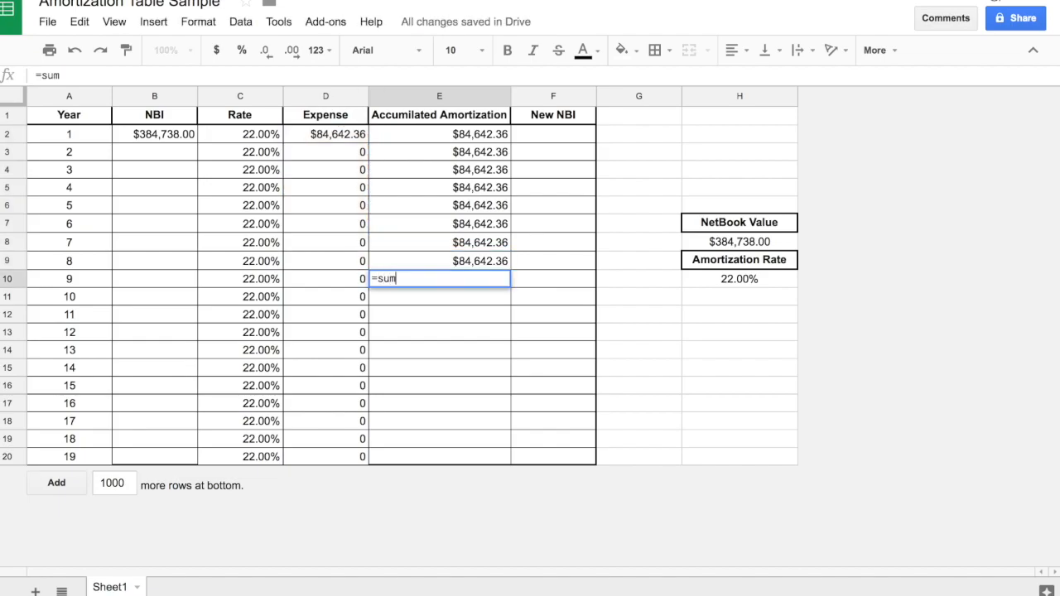
type("(")
left_click_drag(306, 276, 309, 130)
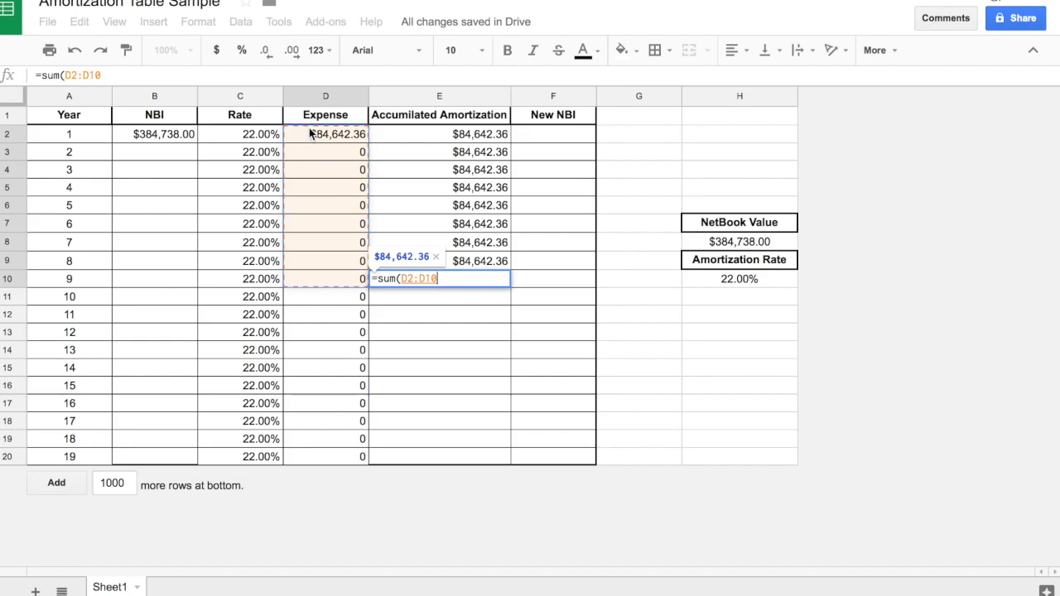
key("Return")
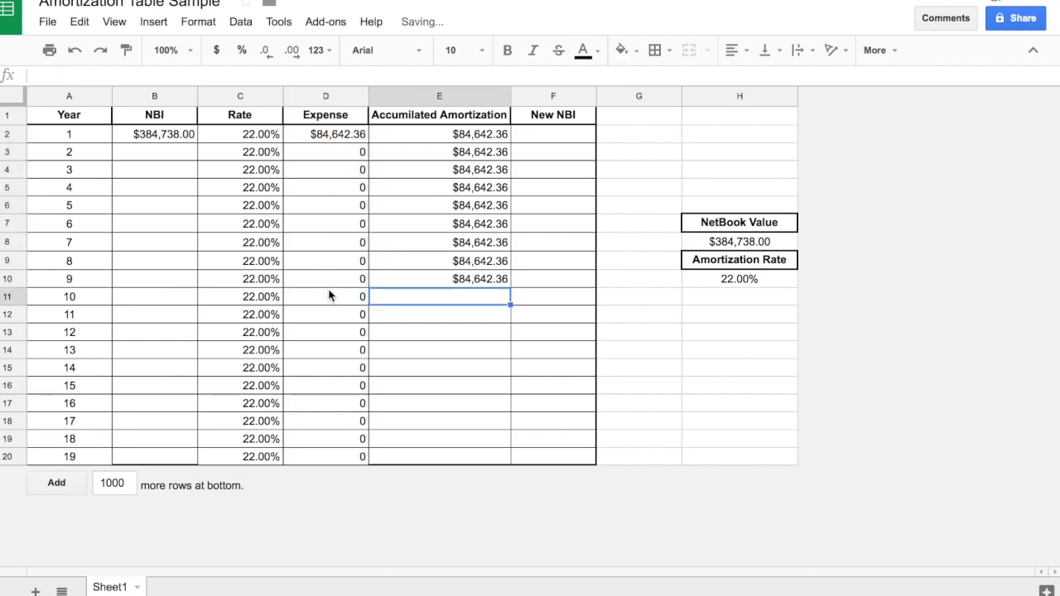
Examine the formulas in the Expense column for several years, from year 1 down to year 18.
left_click(333, 300)
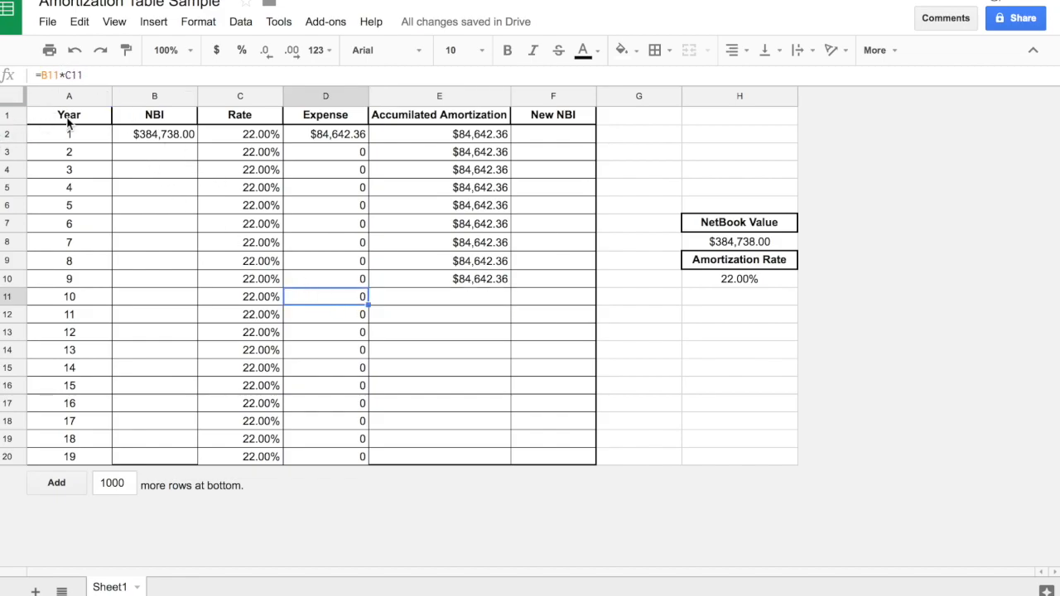
left_click(327, 207)
left_click(329, 247)
left_click(343, 265)
left_click(311, 134)
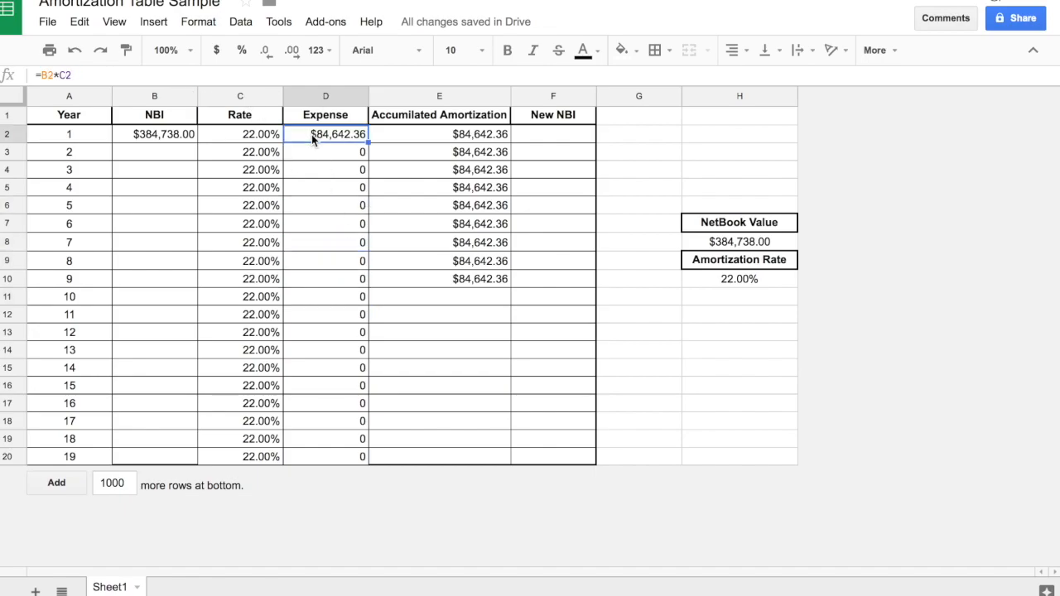
left_click(316, 174)
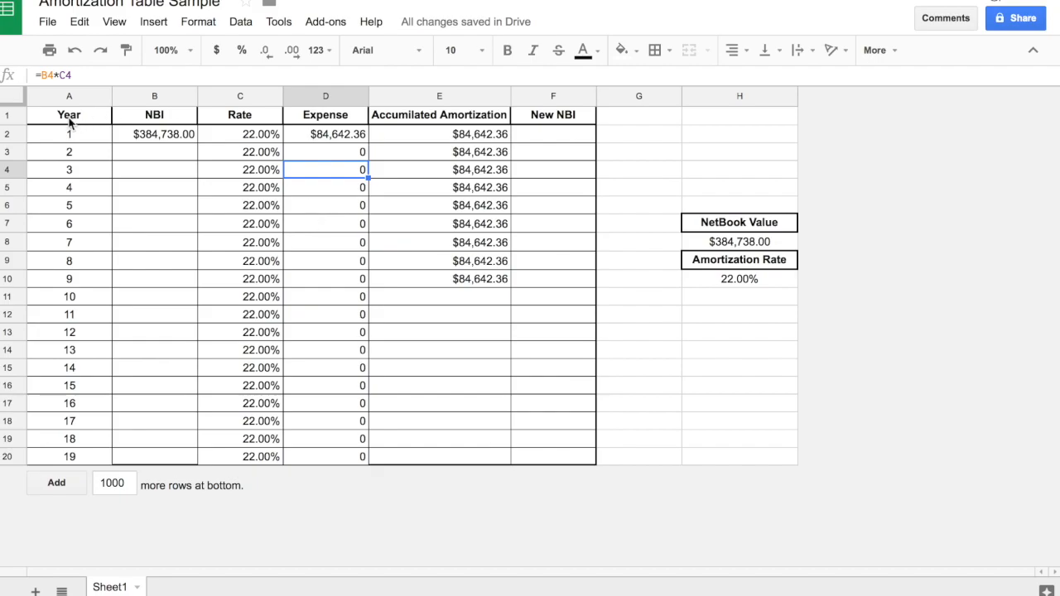
left_click(322, 135)
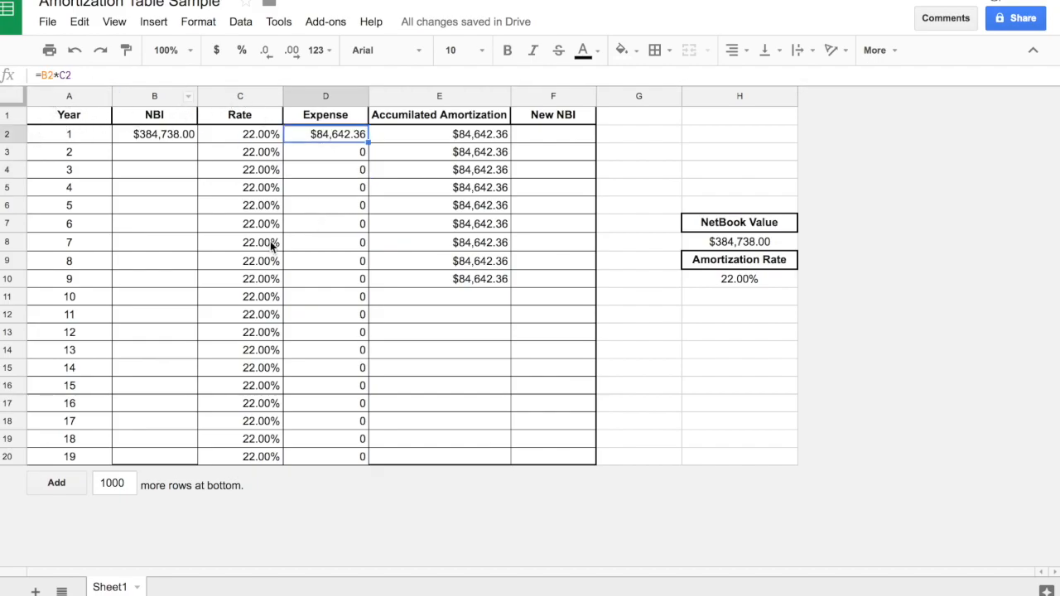
left_click(323, 334)
left_click(323, 388)
left_click(338, 439)
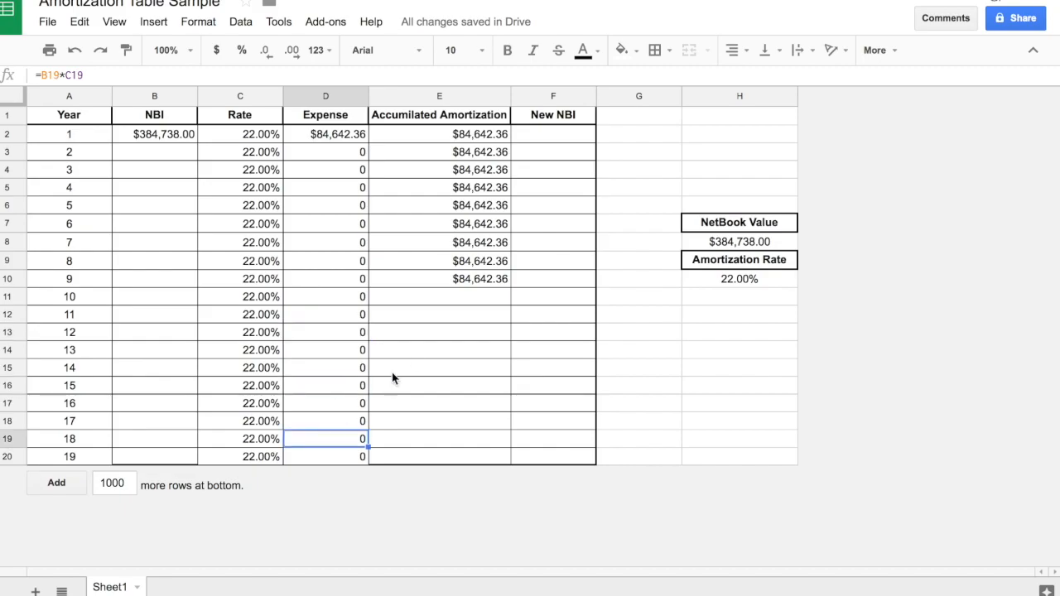
Enter cumulative Expense sums for years 10 and 11 in E11 and E12, using D2:D12 in E12.
left_click(442, 298)
type("=sum(")
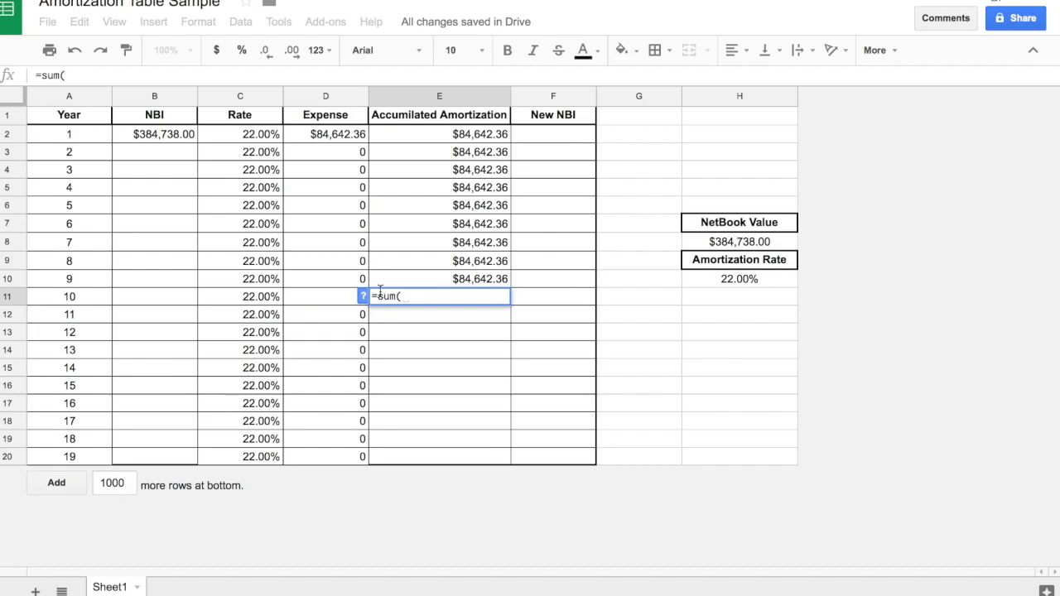
left_click_drag(344, 279, 327, 142)
key("Return")
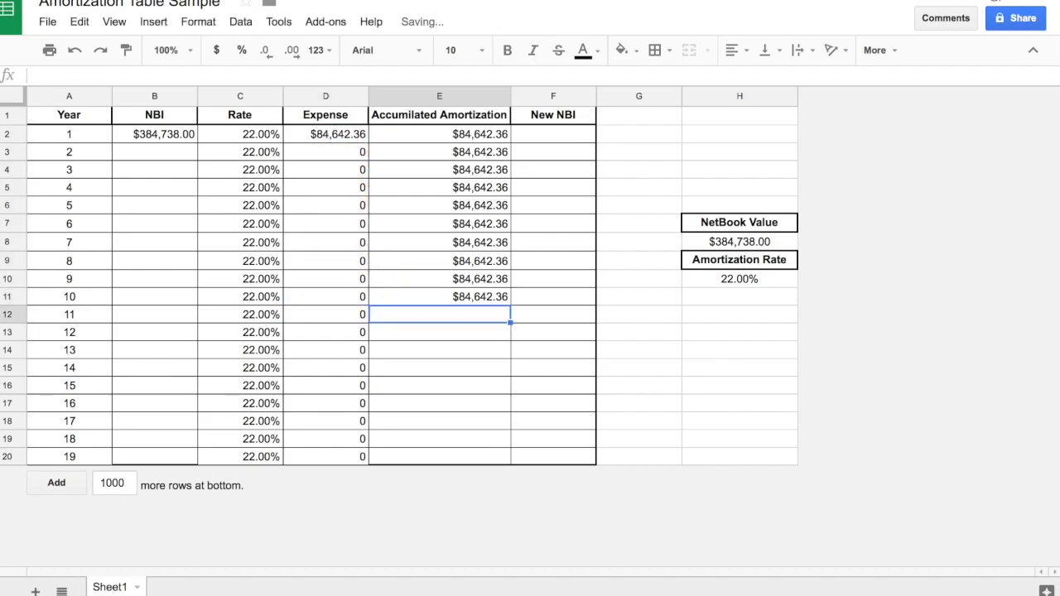
type("=sum(")
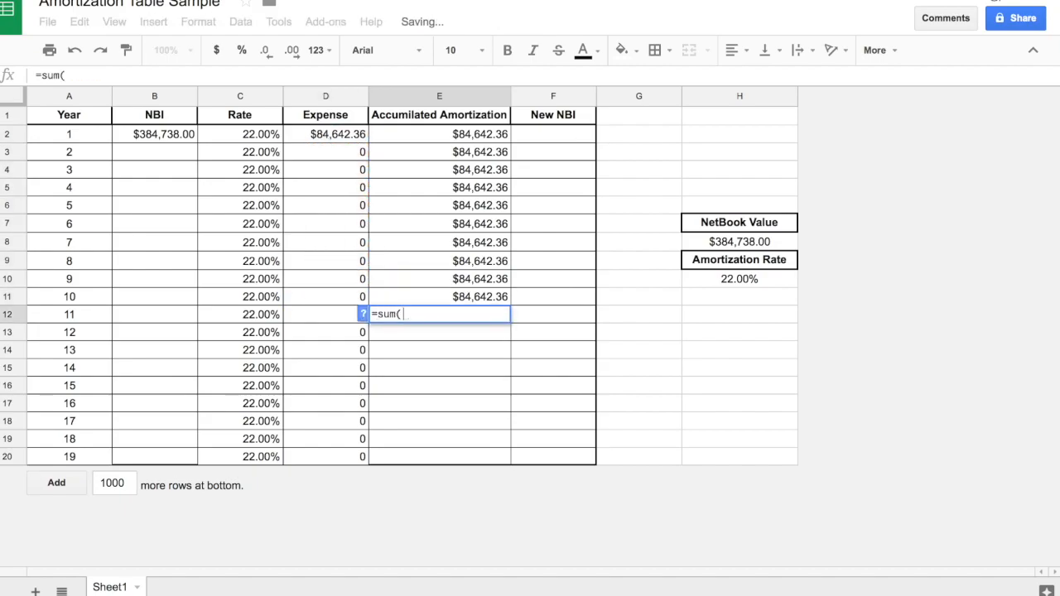
left_click_drag(322, 317, 303, 141)
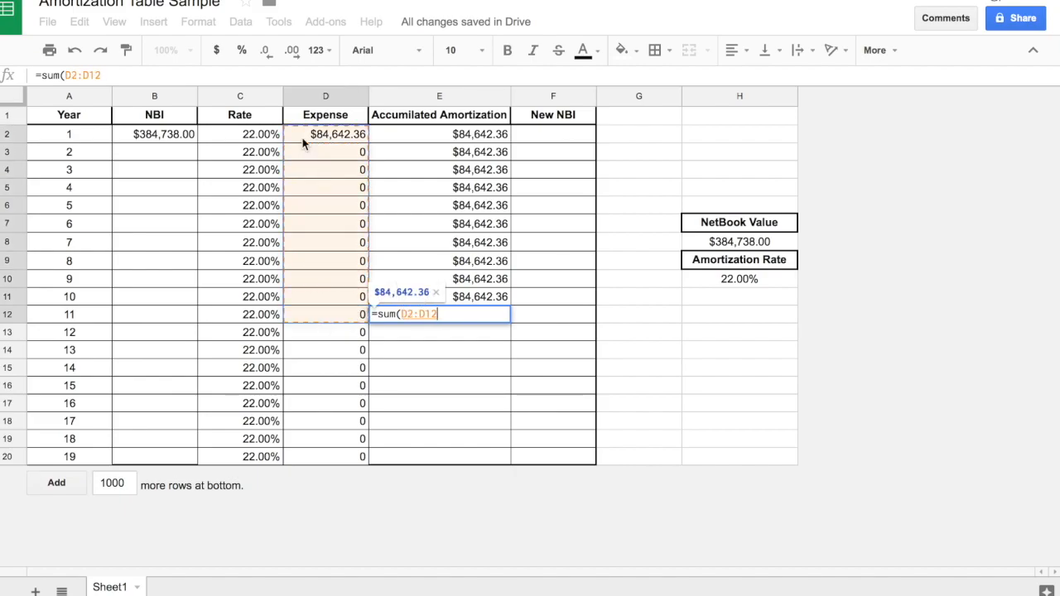
key("Return")
Enter the year 12 Accumilated Amortization in E13 as the sum of Expenses D2:D13, leaving out the header cell.
type("=sum(")
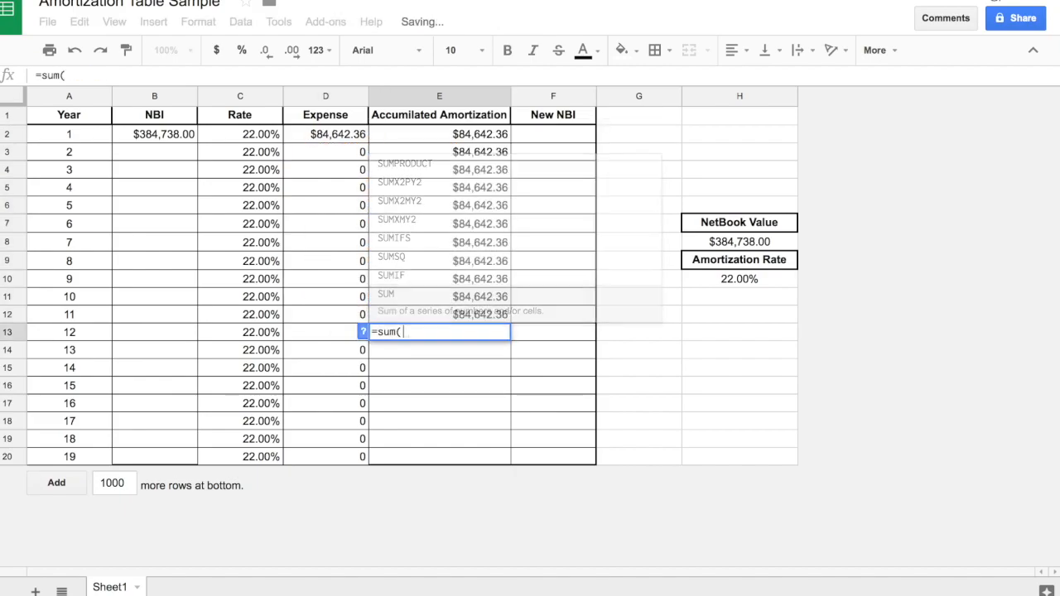
left_click_drag(311, 332, 313, 124)
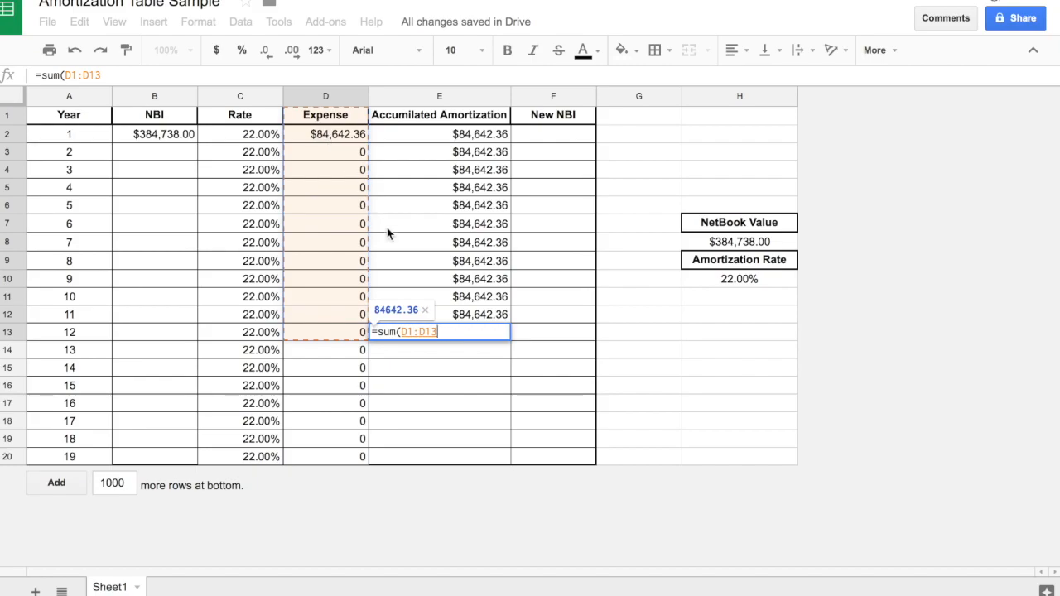
key("Left")
key("Left")
left_click_drag(339, 333, 334, 142)
key("Return")
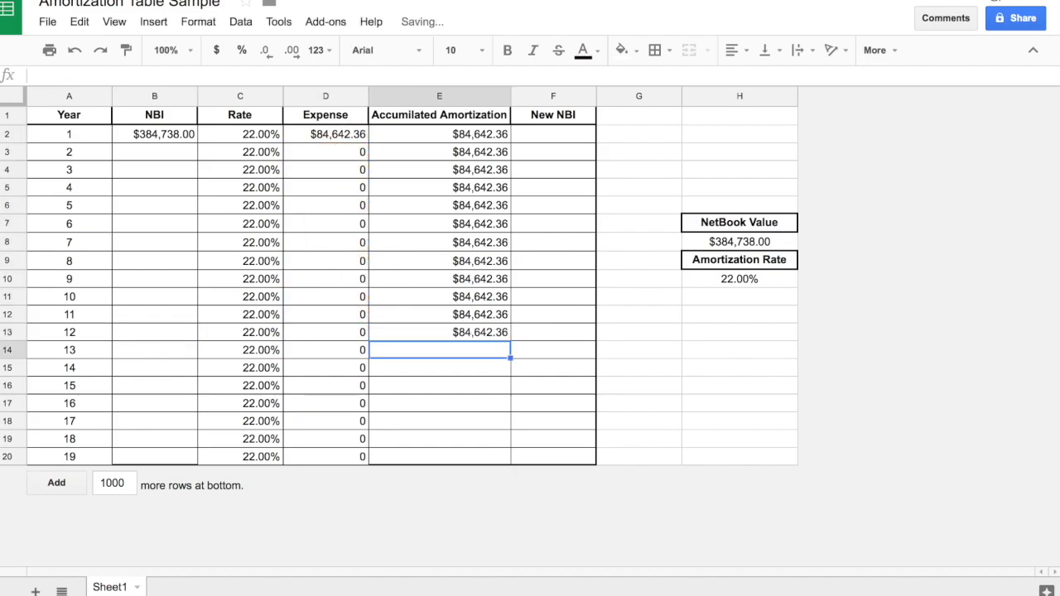
Enter the year 13 and 14 Accumilated Amortization, summing Expenses D2:D14 in E14 and D2:D15 in E15.
type("=sum(")
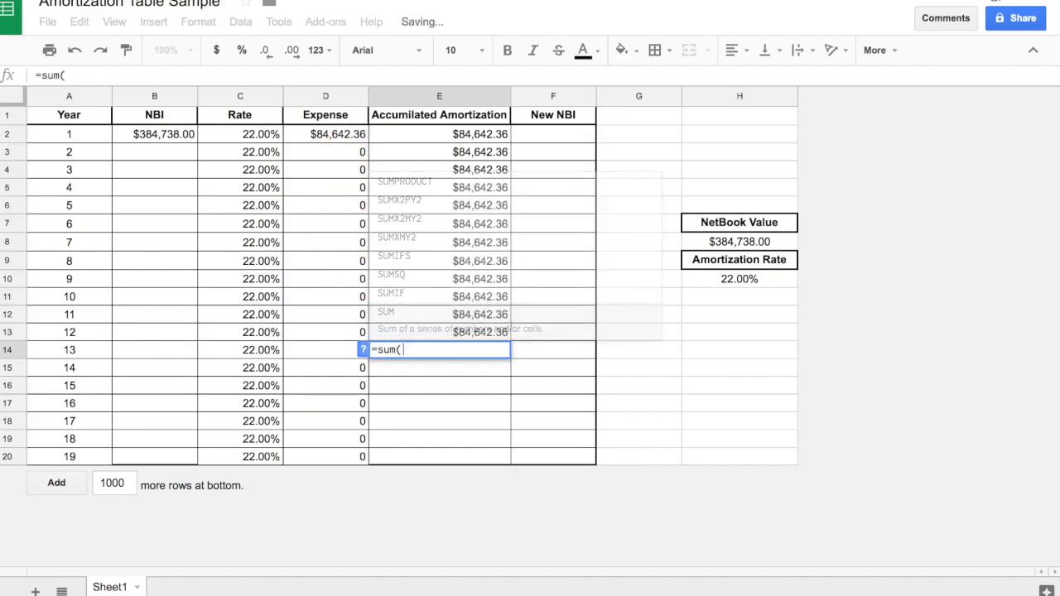
left_click_drag(312, 351, 308, 141)
key("Return")
type("=s")
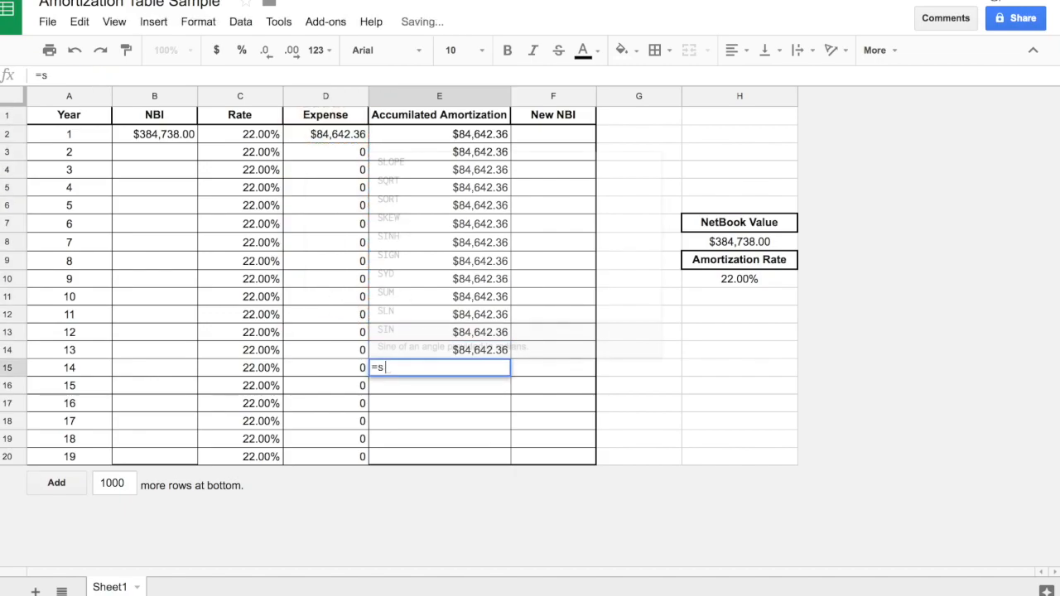
type("um(")
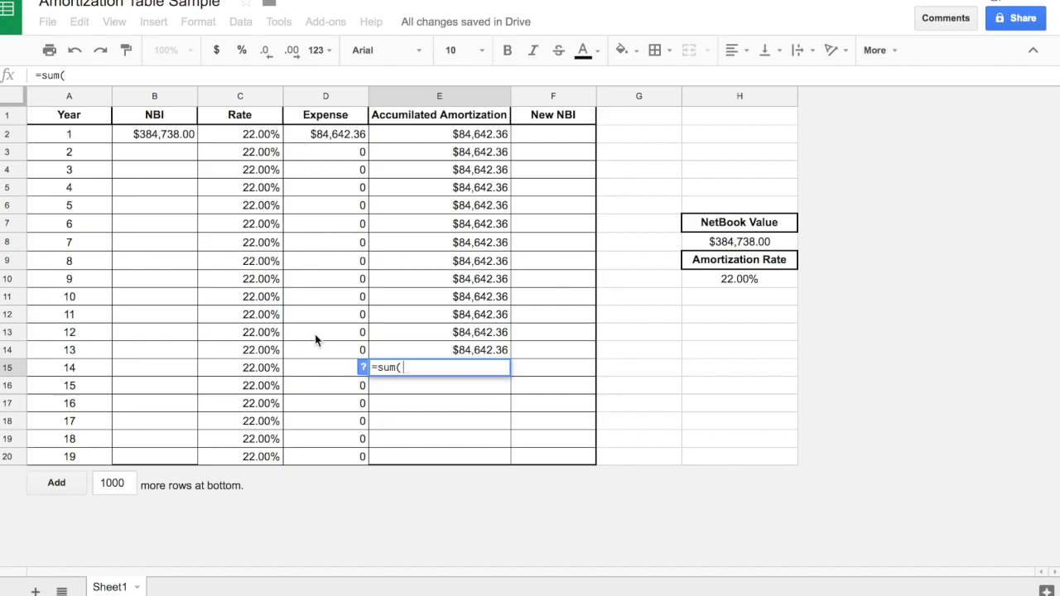
left_click_drag(321, 369, 298, 141)
key("Return")
Enter the year 15 and 16 Accumilated Amortization, summing Expenses D2:D16 in E16 and D2:D17 in E17.
type("=s")
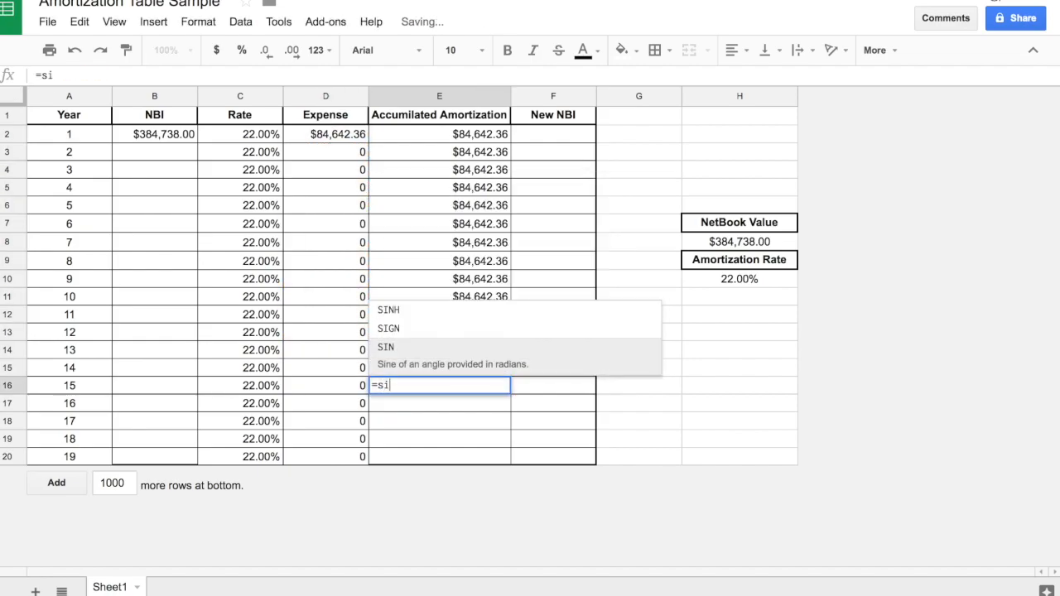
type("um(")
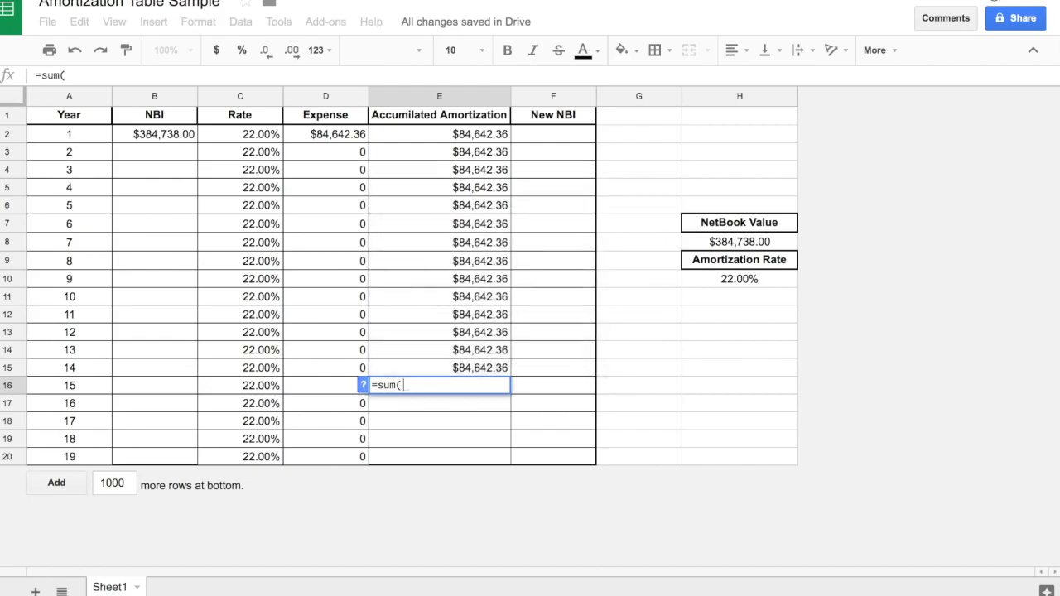
left_click_drag(322, 378, 305, 142)
key("Return")
type("=sum(")
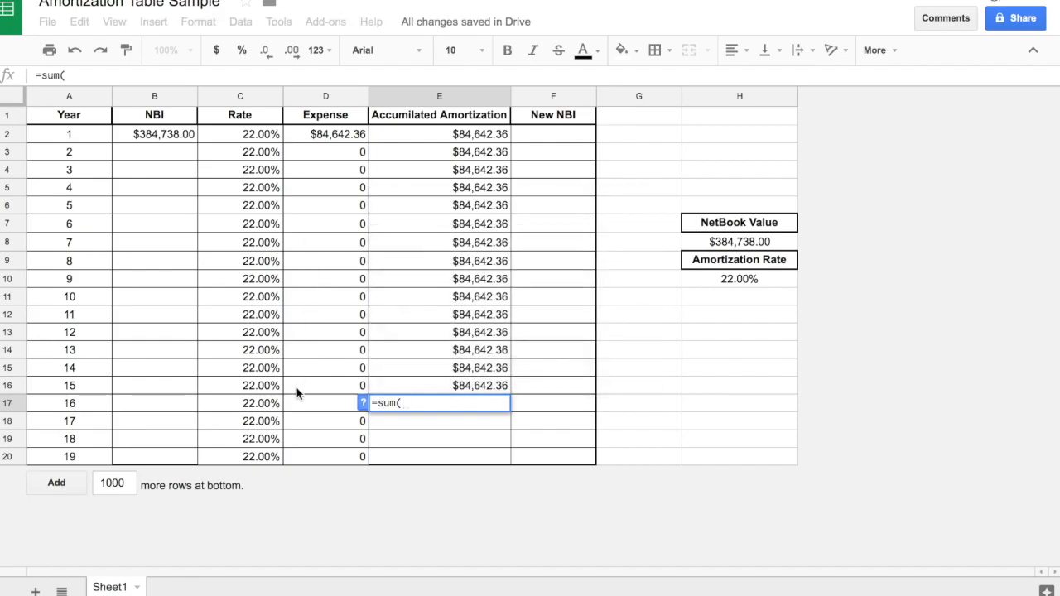
left_click_drag(296, 399, 295, 142)
key("Return")
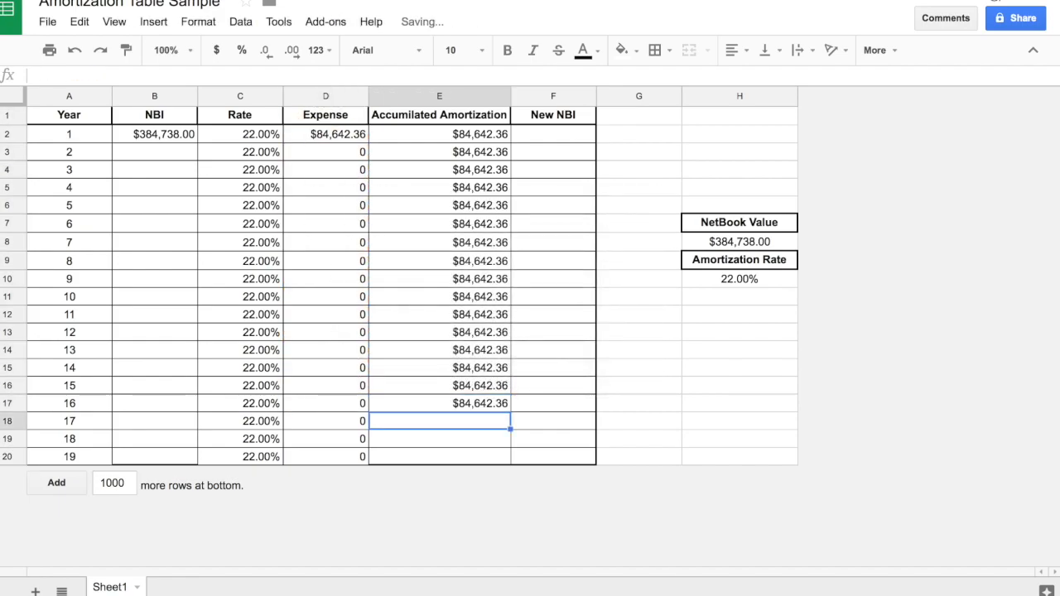
Enter the year 17 and 18 Accumilated Amortization, summing Expenses D2:D18 in E18 and D2:D19 in E19.
type("=sum(")
left_click_drag(315, 422, 308, 137)
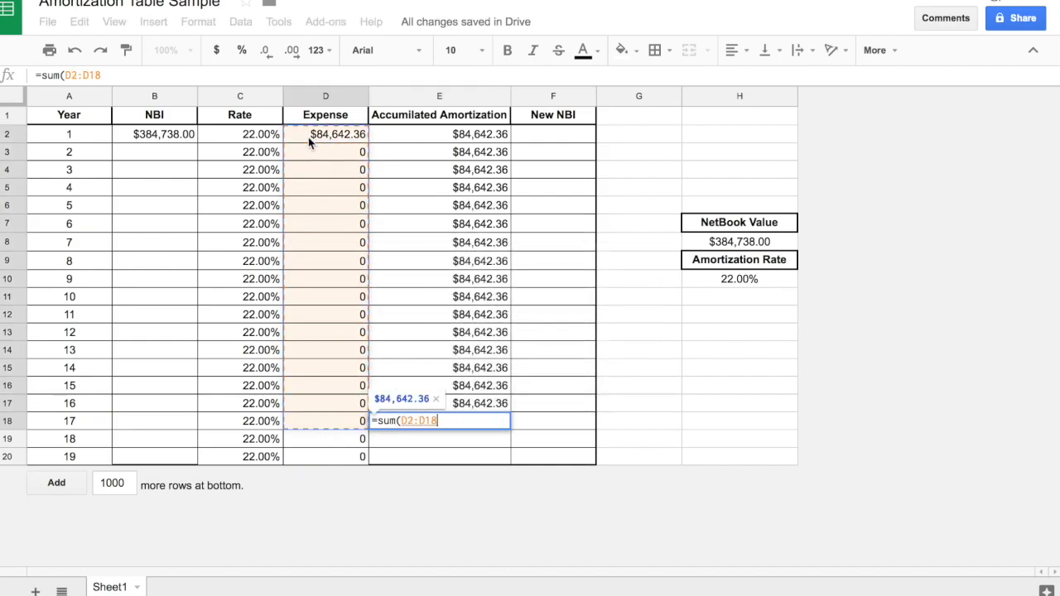
key("Return")
type("=sum(")
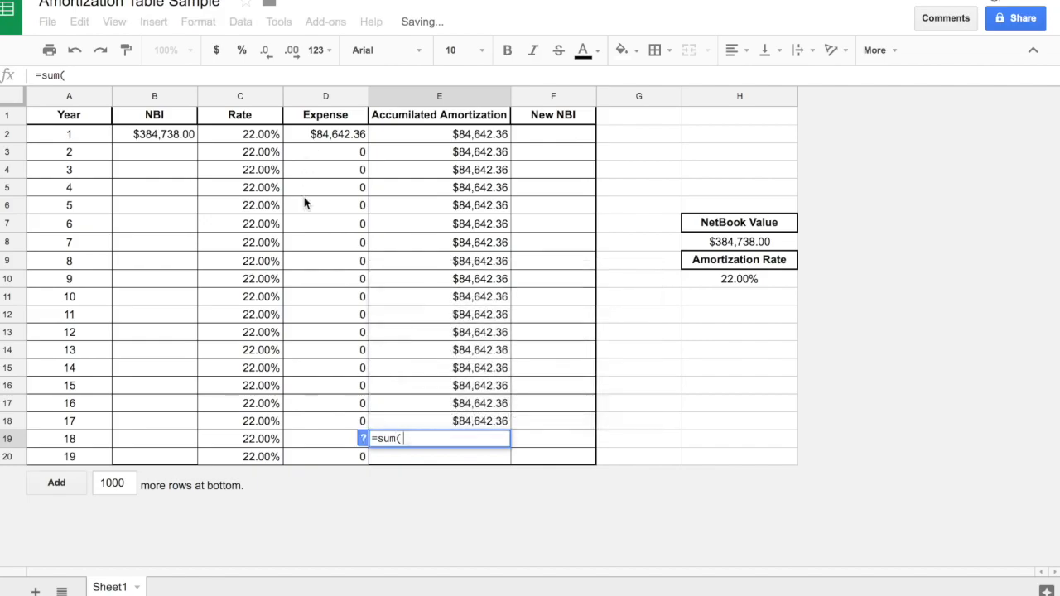
left_click_drag(327, 439, 305, 139)
key("Return")
Enter the year 19 Accumilated Amortization in E20 as the sum of Expenses D2:D20.
type("=sum(")
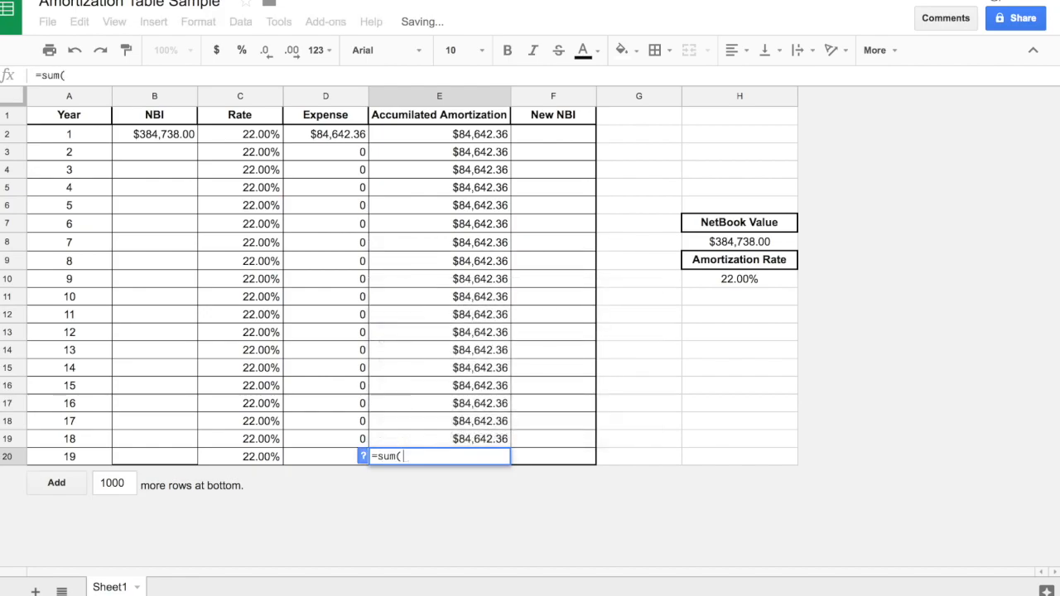
left_click_drag(332, 456, 326, 139)
key("Return")
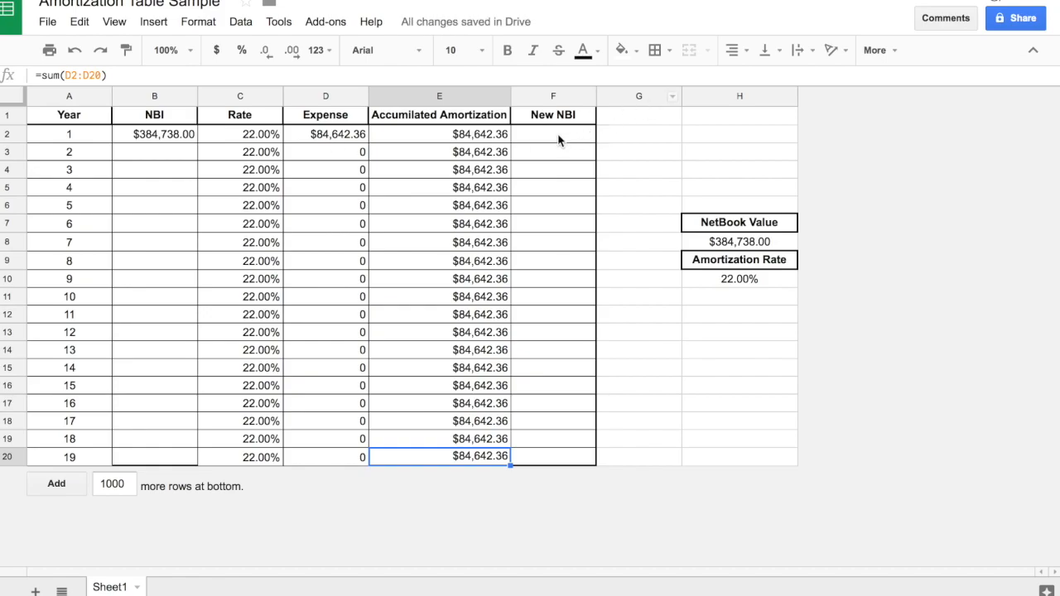
left_click(135, 152)
left_click_drag(141, 159, 140, 267)
left_click(154, 305)
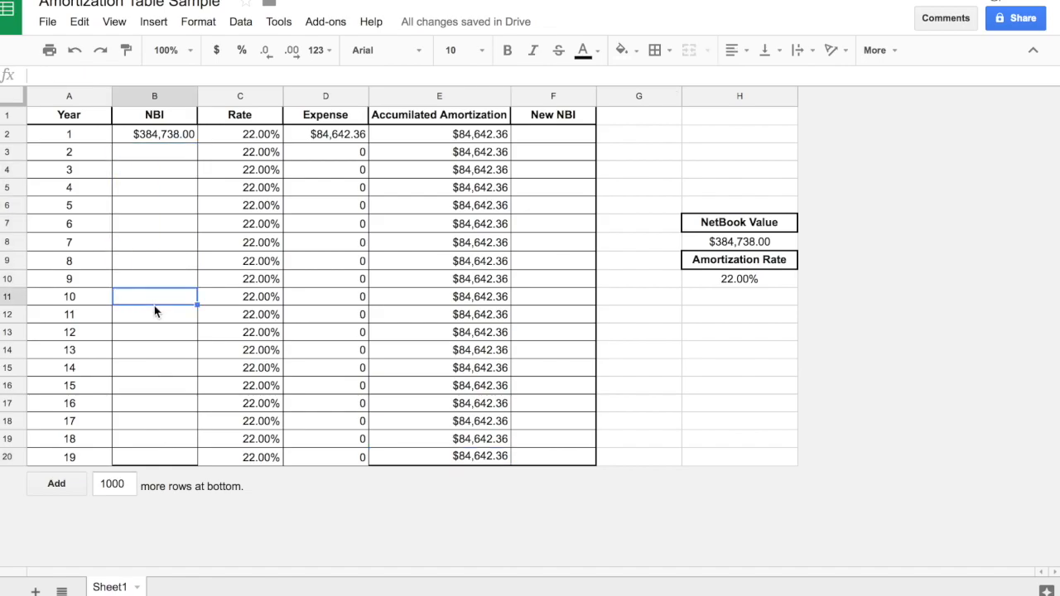
Calculate the year 1 New NBI in F2 as NBI minus Expense with the formula =B2-D2.
left_click(570, 138)
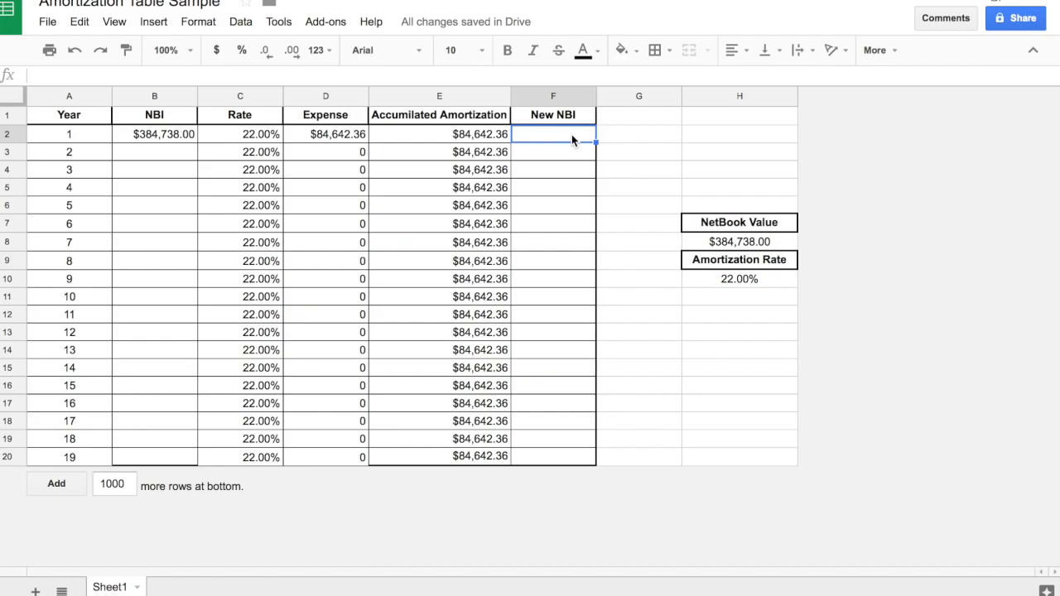
type("=")
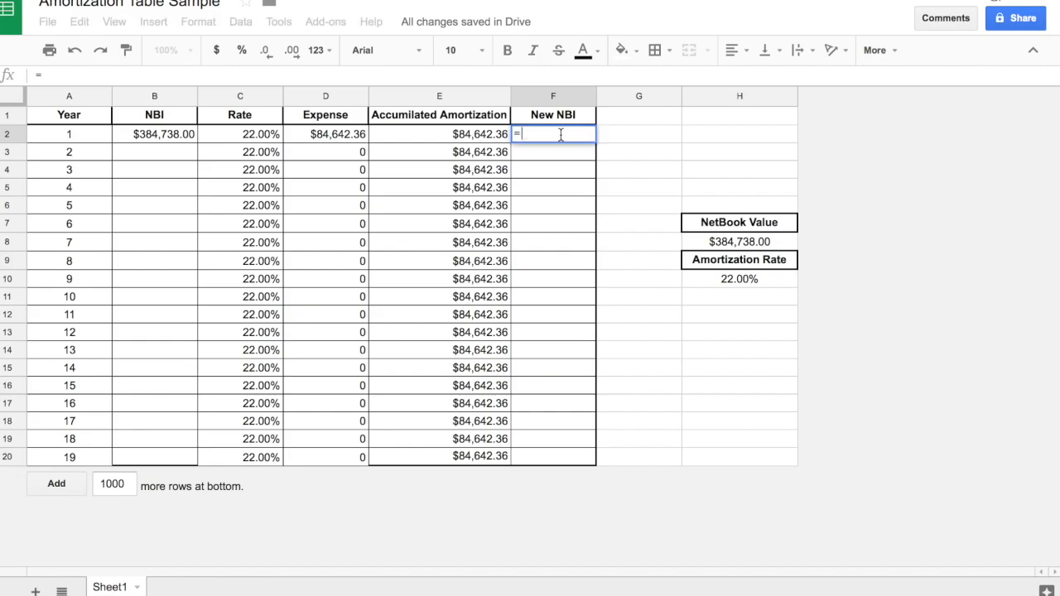
left_click(167, 135)
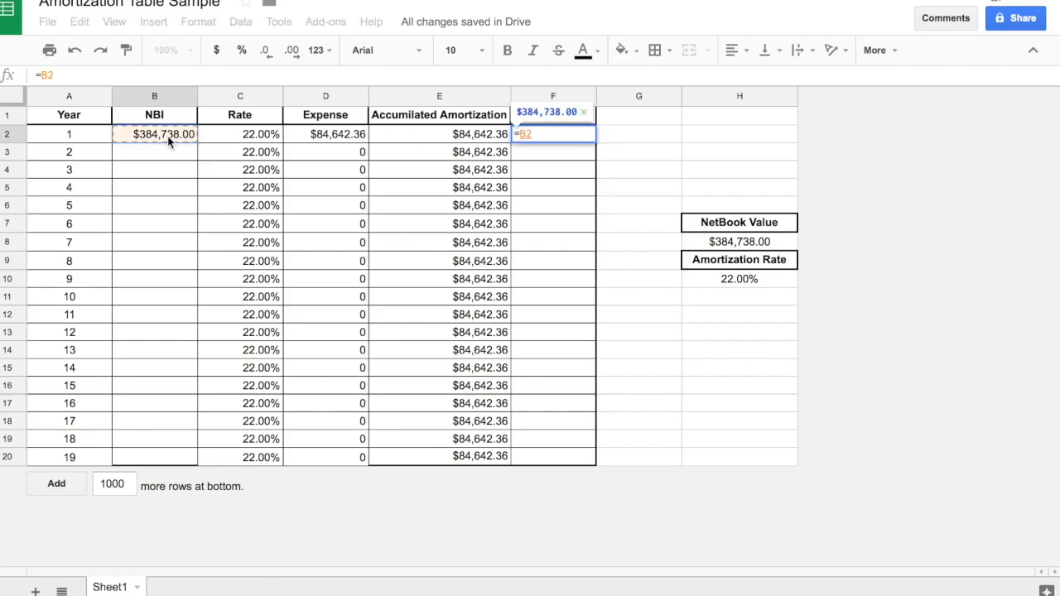
type("-")
left_click(315, 136)
key("Return")
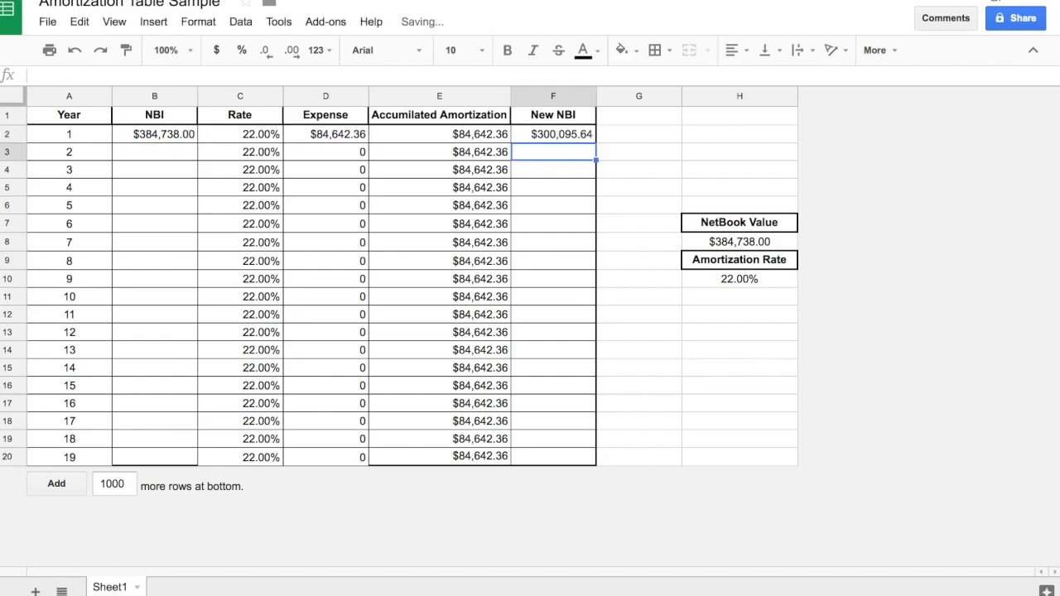
left_click(571, 135)
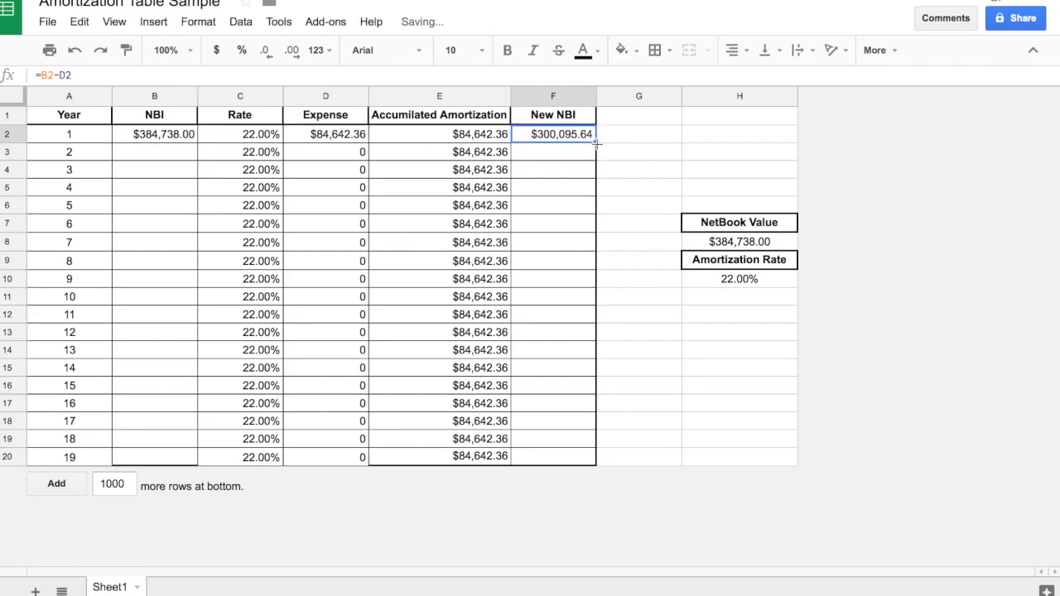
Fill the New NBI formula from F2 down through F20 for years 2 to 19.
left_click_drag(587, 343, 585, 457)
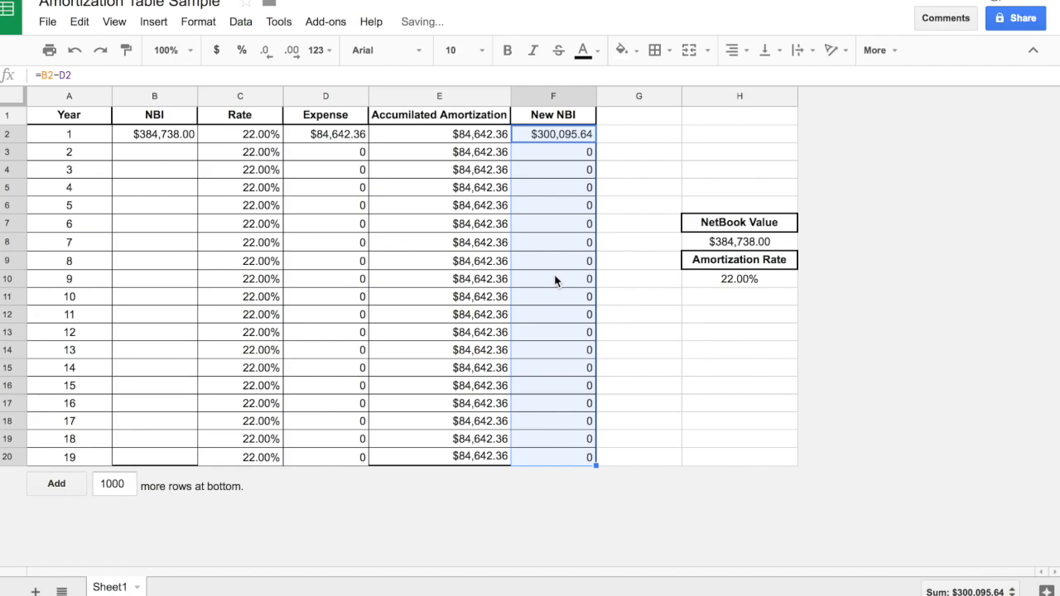
left_click(556, 279)
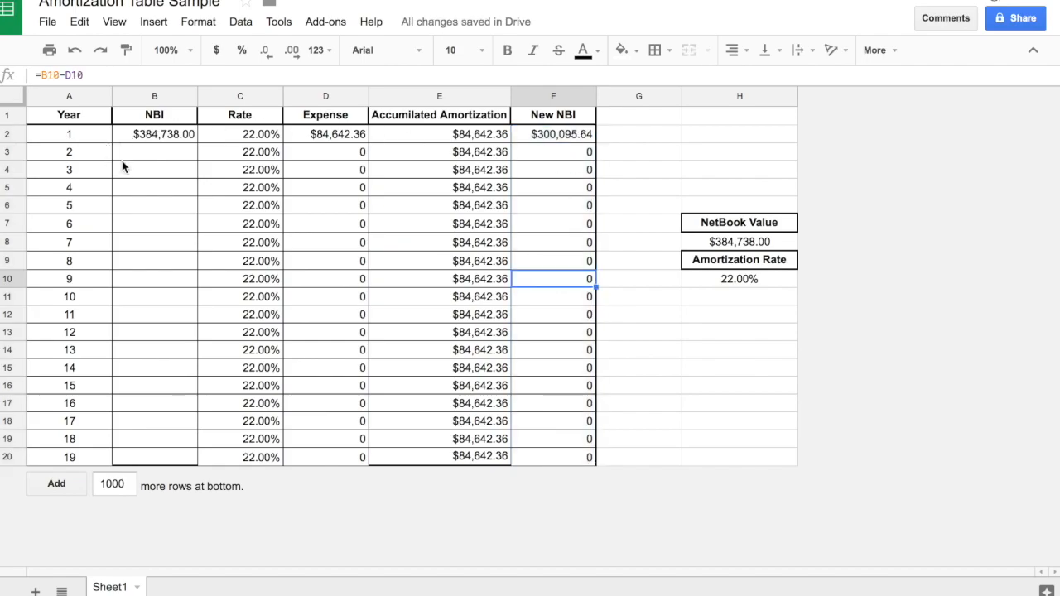
Link the year 2 and 3 NBI to the previous year's New NBI, entering =F2 in B3 and =F3 in B4.
left_click(147, 159)
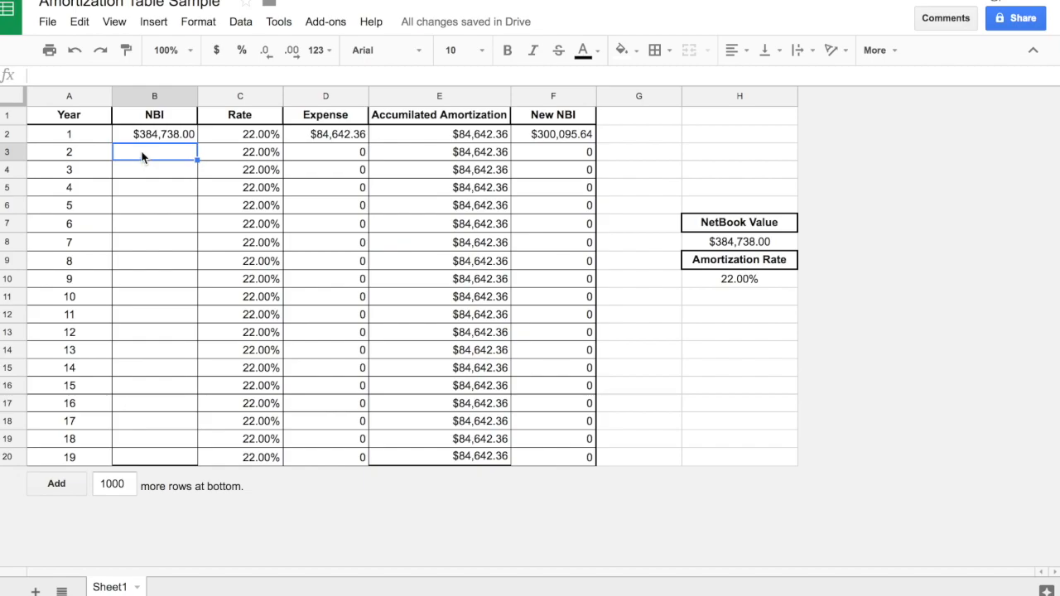
left_click_drag(143, 162, 165, 359)
left_click(165, 360)
left_click(158, 155)
type("=")
left_click(546, 132)
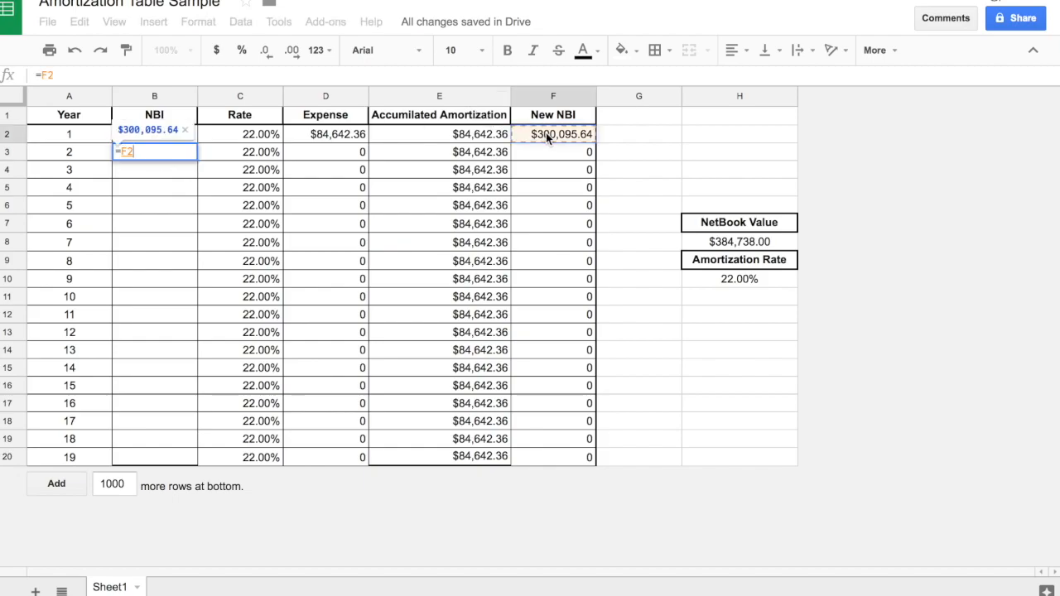
key("Return")
type("=")
left_click(553, 154)
key("Return")
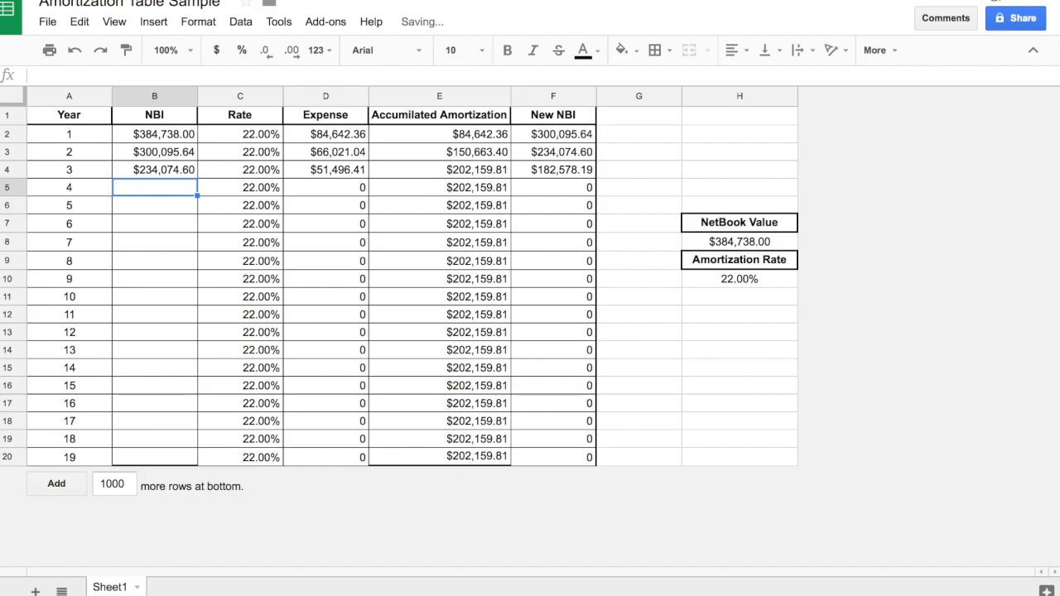
Link the year 4 and 5 NBI to the previous year's New NBI, entering =F4 in B5 and =F5 in B6.
type("=")
left_click(580, 174)
key("Return")
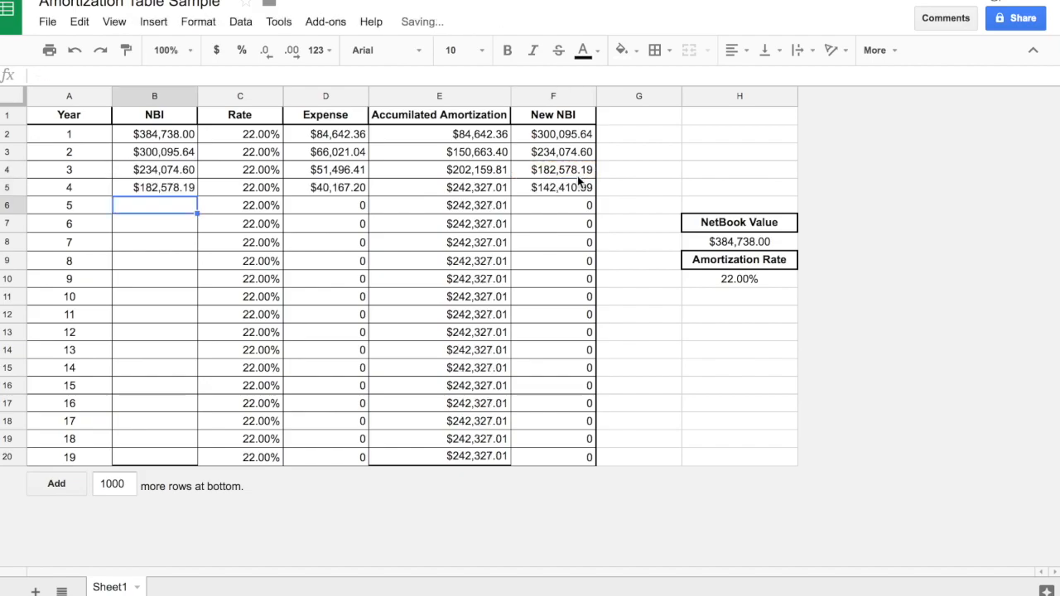
type("=")
left_click(573, 192)
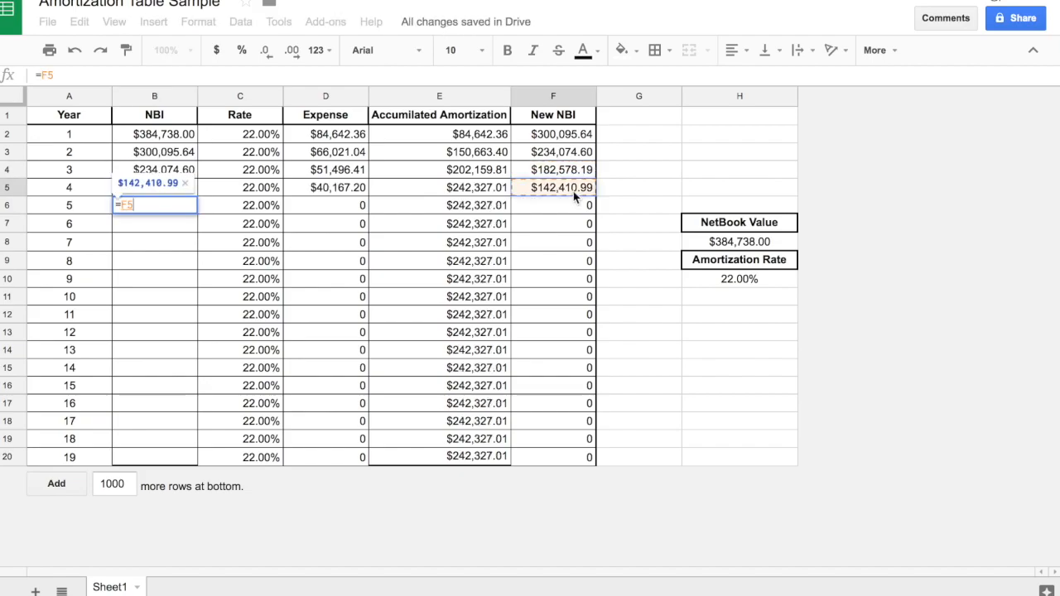
key("Return")
Link the year 6 and 7 NBI to the previous year's New NBI, entering =F6 in B7 and =F7 in B8.
type("=")
left_click(576, 206)
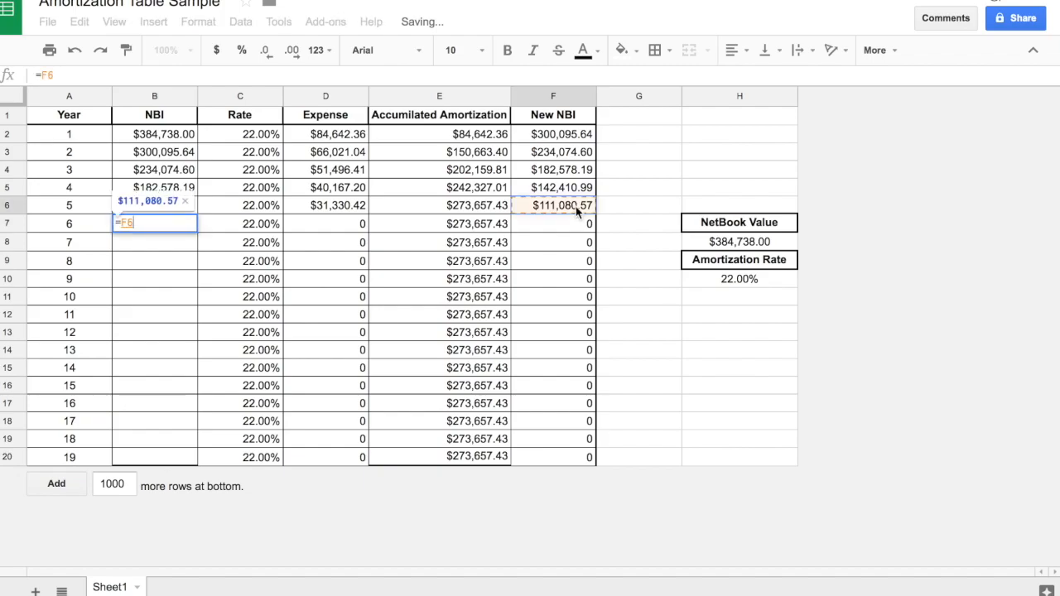
key("Return")
type("=")
left_click(580, 223)
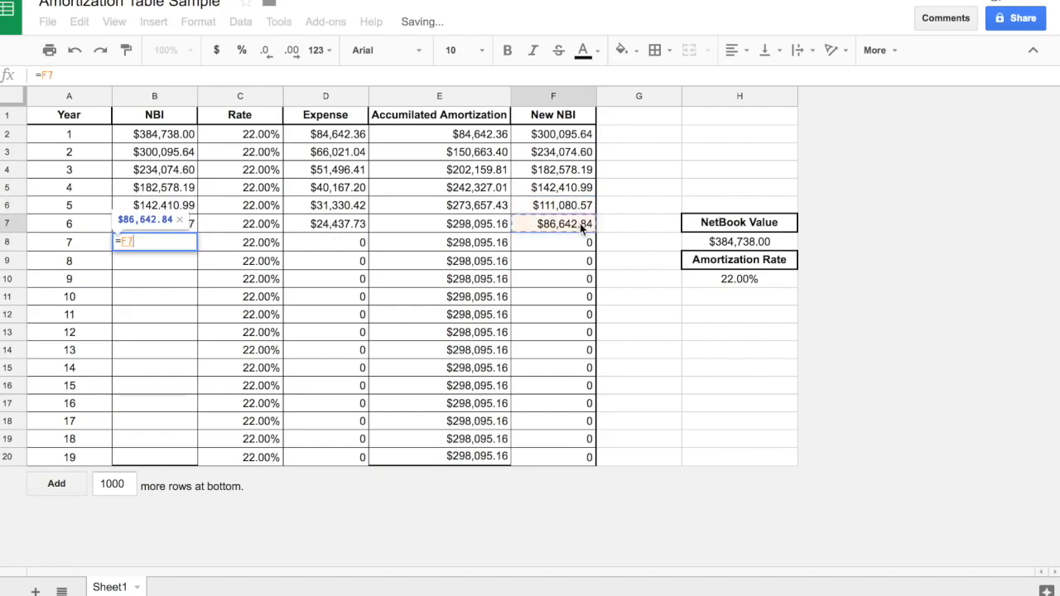
key("Return")
Link the year 8 and 9 NBI to the previous year's New NBI, entering =F8 in B9 and =F9 in B10.
type("=")
left_click(583, 240)
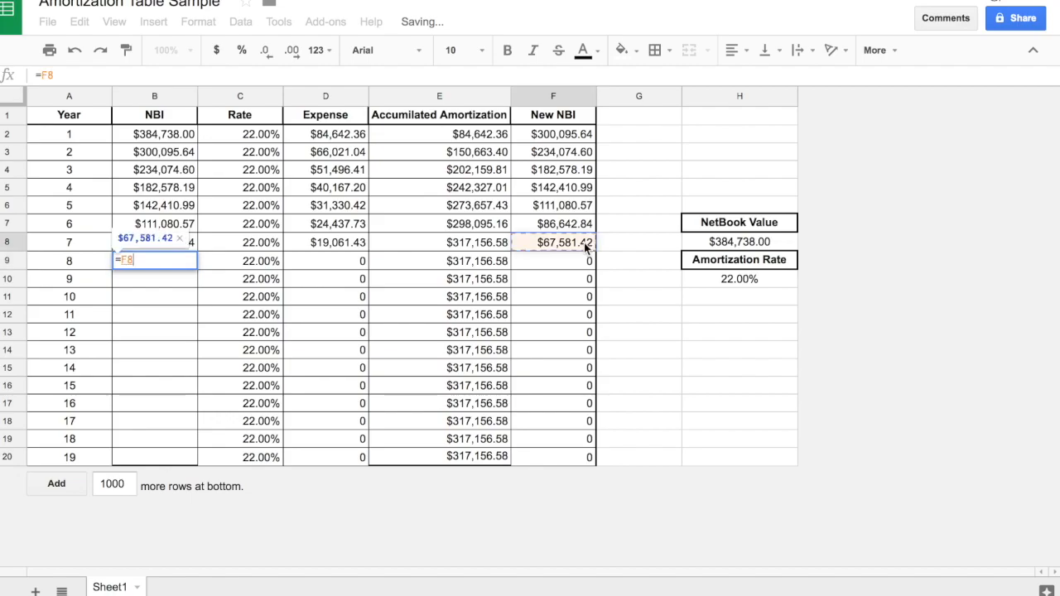
key("Return")
type("=")
left_click(588, 261)
type("=")
key("Return")
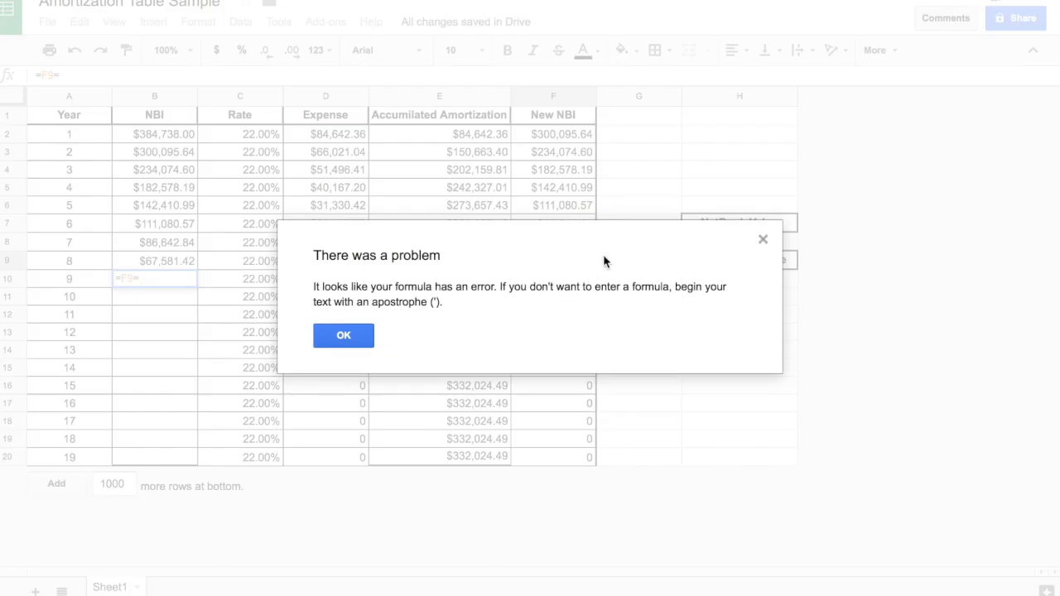
key("Return")
key("BackSpace")
key("Return")
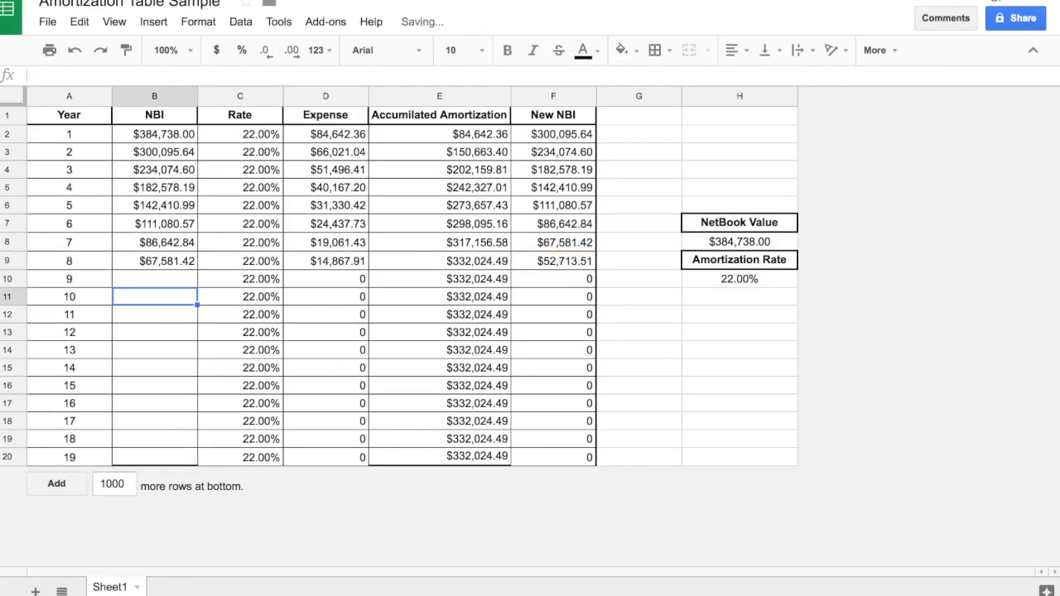
Link the year 10 and 11 NBI to the previous year's New NBI, entering =F10 in B11 and =F11 in B12.
type("=")
left_click(553, 279)
key("Return")
type("=")
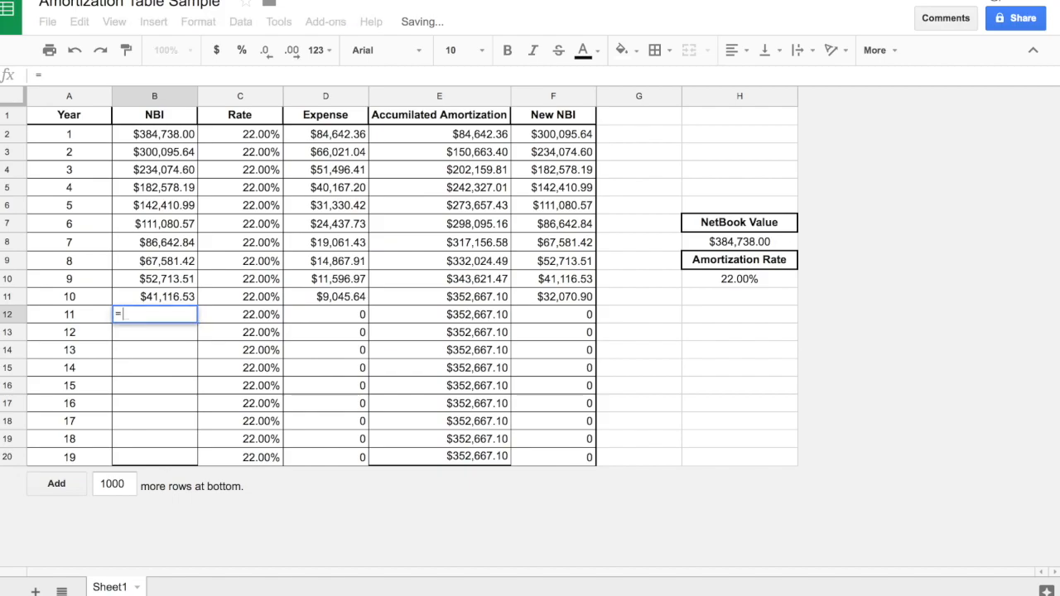
left_click(556, 297)
key("Return")
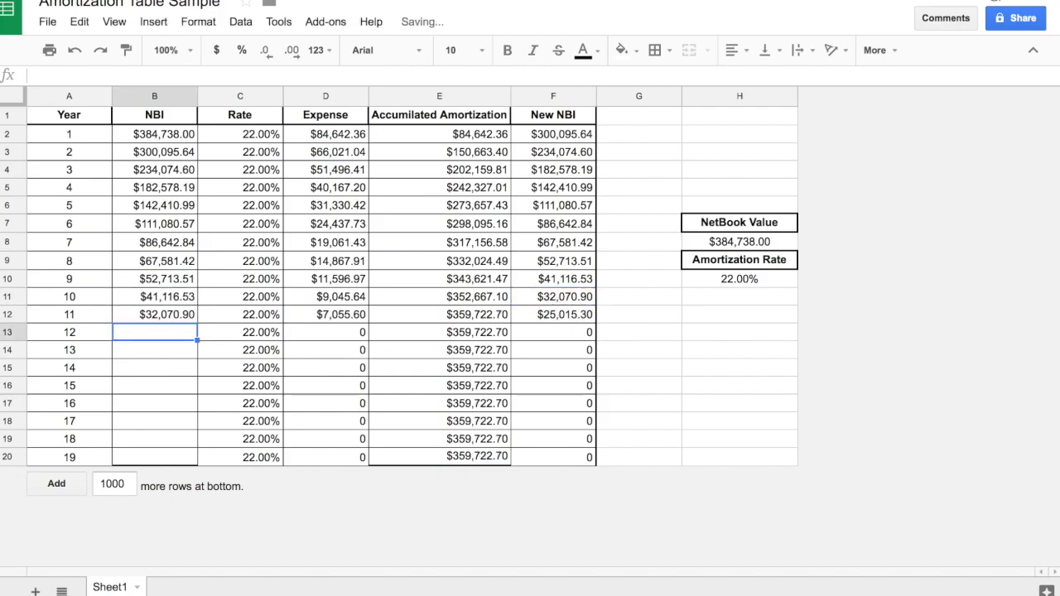
Link the year 12 and 13 NBI to the previous year's New NBI, entering =F12 in B13 and =F13 in B14.
type("=")
left_click(582, 316)
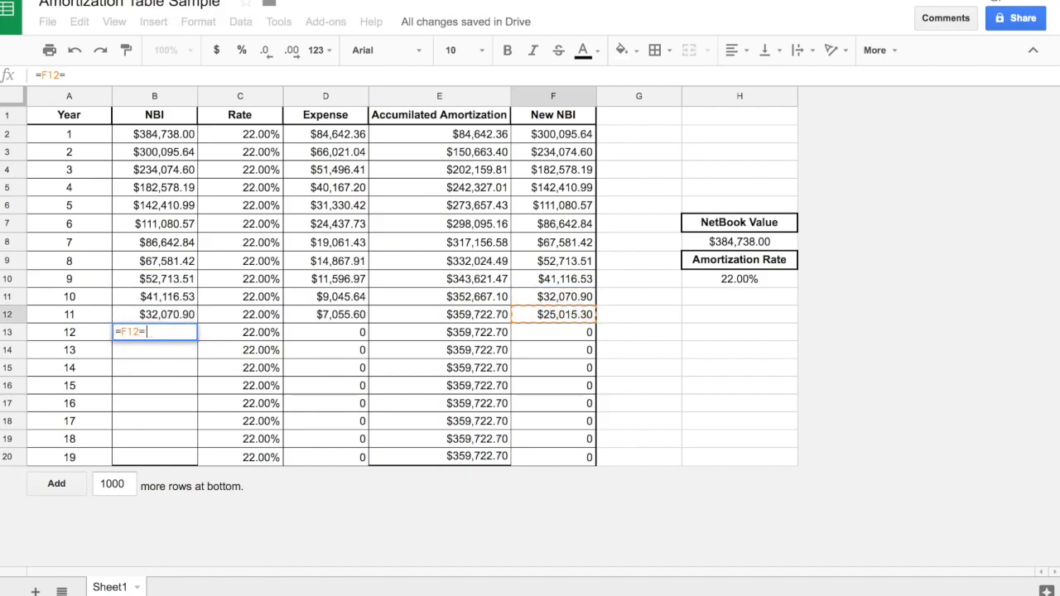
key("Return")
type("=")
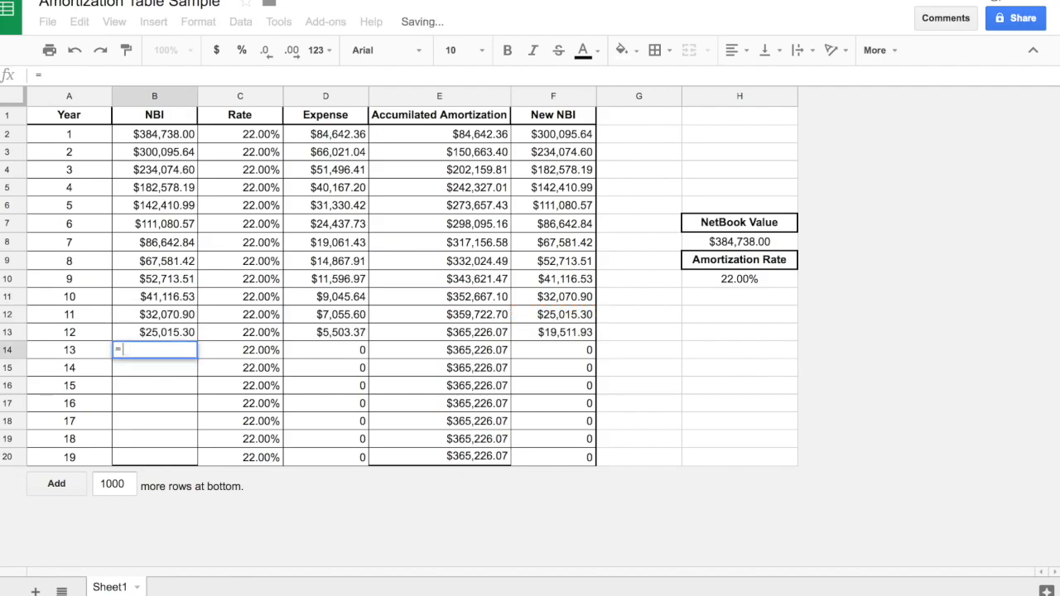
left_click(590, 332)
key("Return")
Link the year 14 and 15 NBI to the previous year's New NBI, entering =F14 in B15 and =F15 in B16.
type("=")
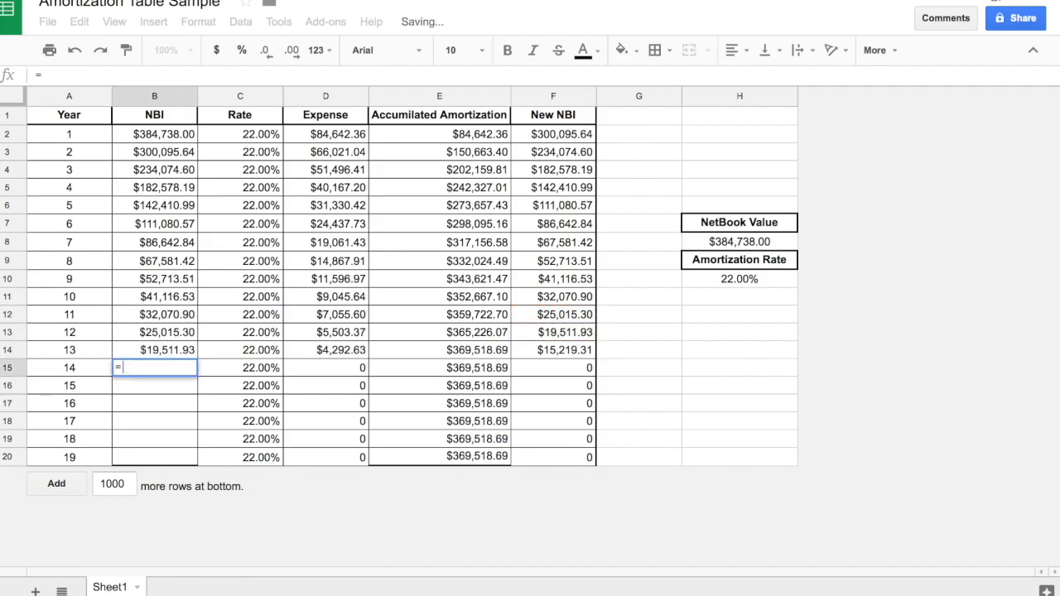
left_click(590, 350)
key("Return")
type("=")
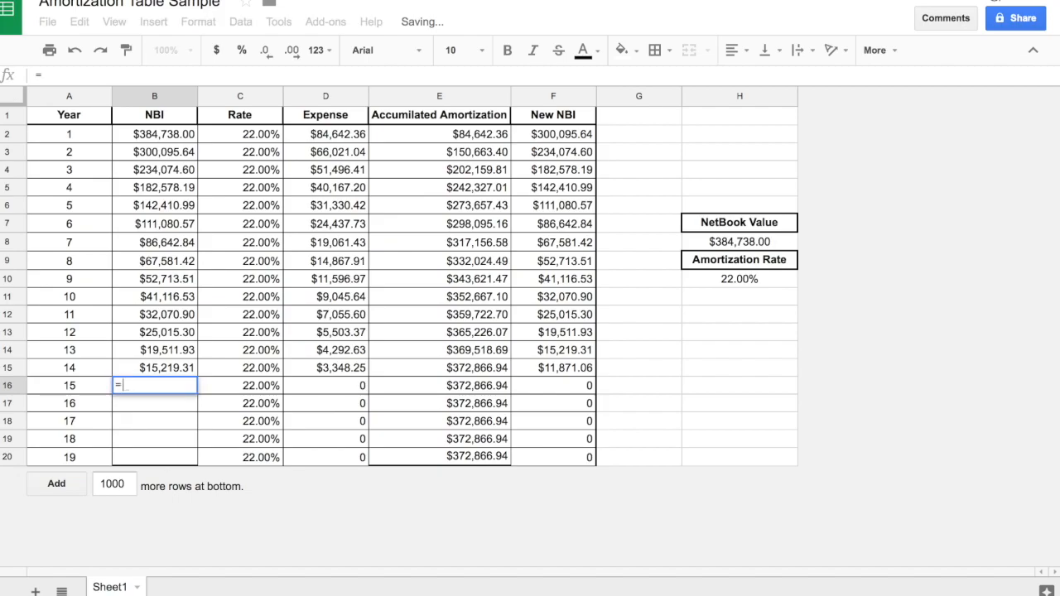
left_click(569, 359)
left_click(570, 366)
key("Return")
Link the year 16 and 17 NBI to the previous year's New NBI, entering =F16 in B17 and =F17 in B18.
type("=")
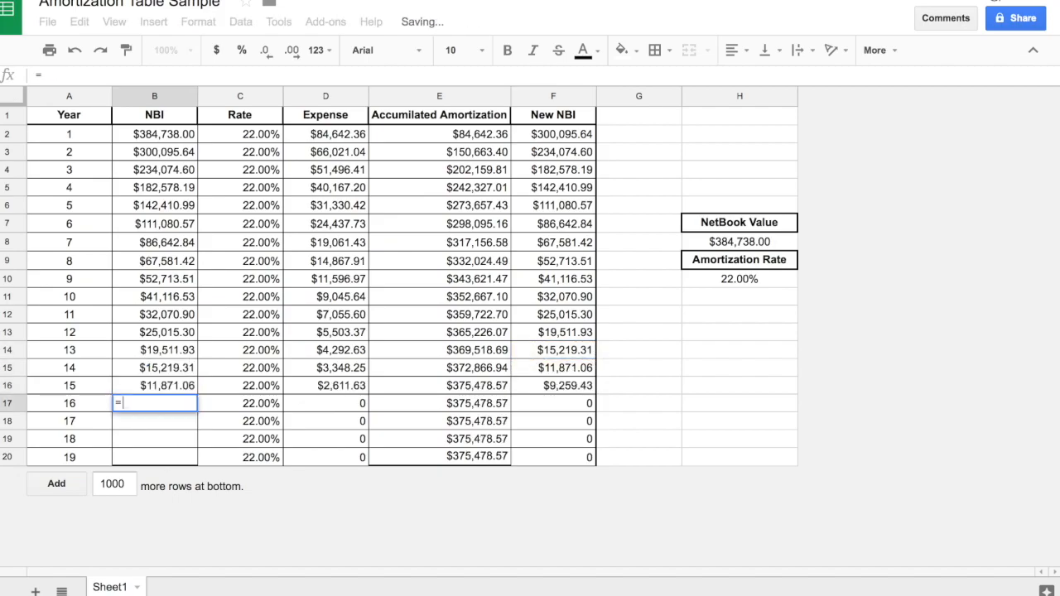
left_click(570, 389)
type("=")
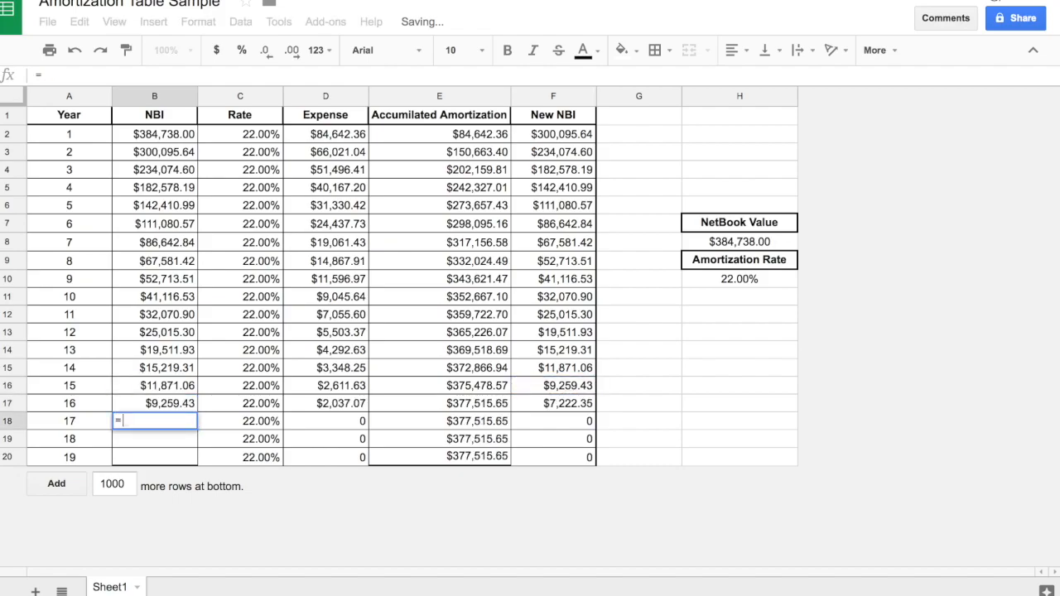
left_click(570, 397)
key("Return")
Link the year 18 and 19 NBI to the previous year's New NBI, entering =F18 in B19 and =F19 in B20.
type("=")
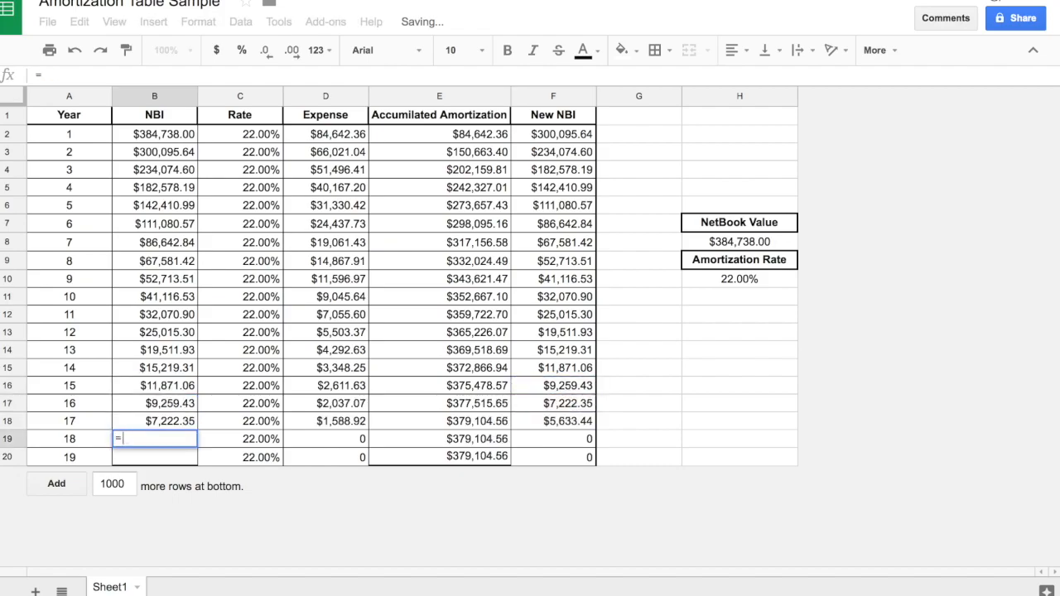
left_click(578, 420)
key("Return")
type("=")
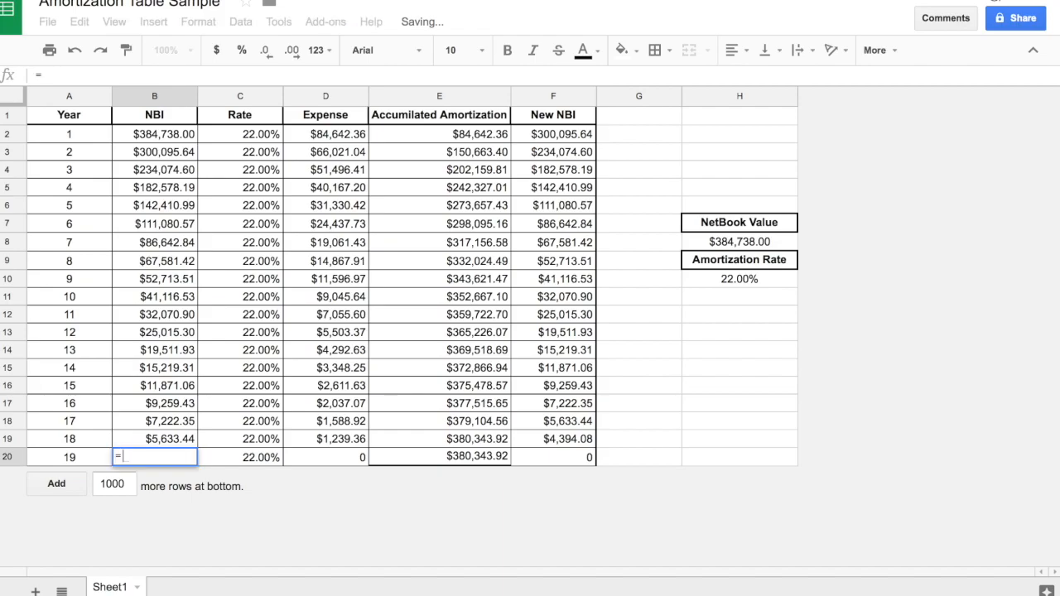
left_click(580, 439)
key("Return")
left_click(663, 429)
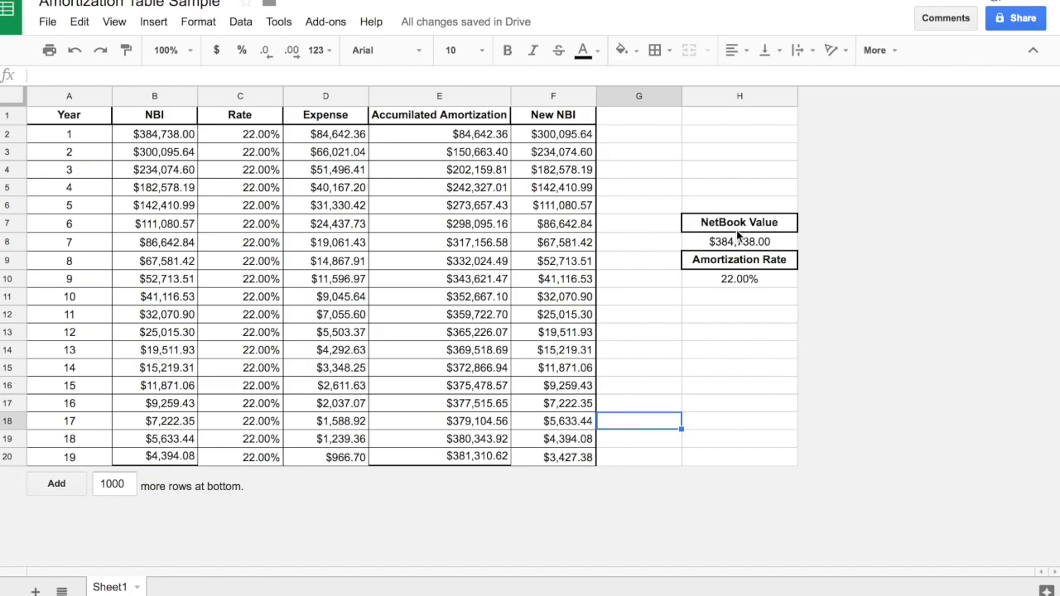
Set the NetBook Value input in H8 to 838380 to test the amortization table.
left_click(758, 249)
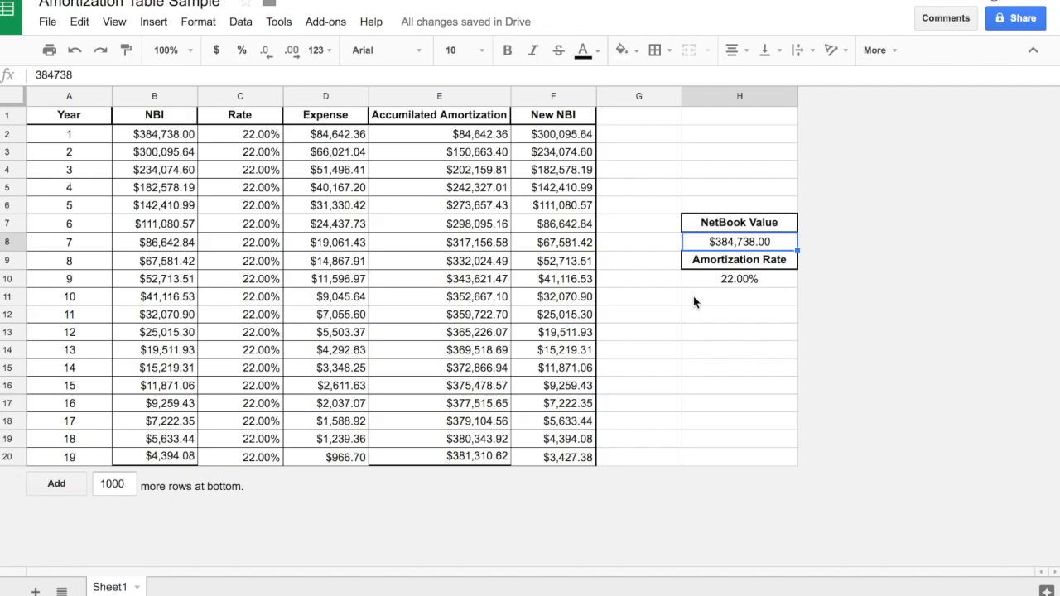
type("838")
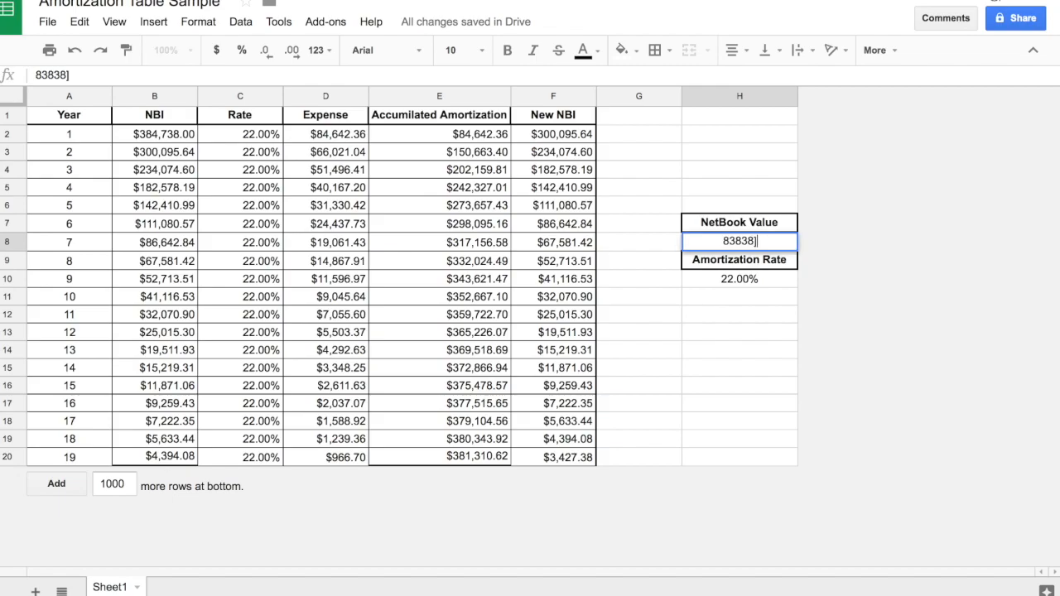
type(",380")
key("Return")
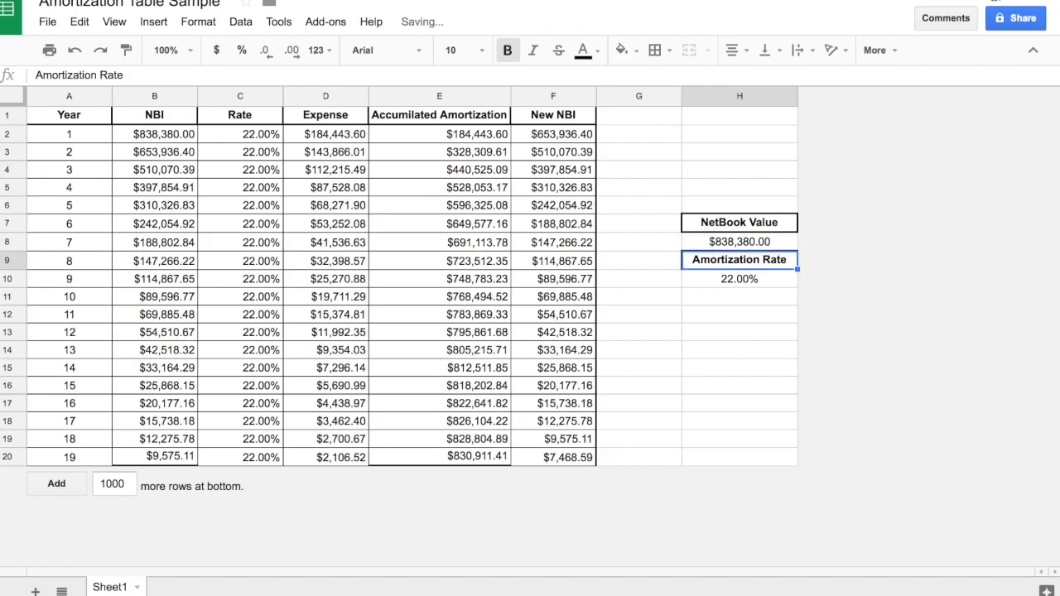
Set the Amortization Rate input in H10 to 10.
left_click(727, 279)
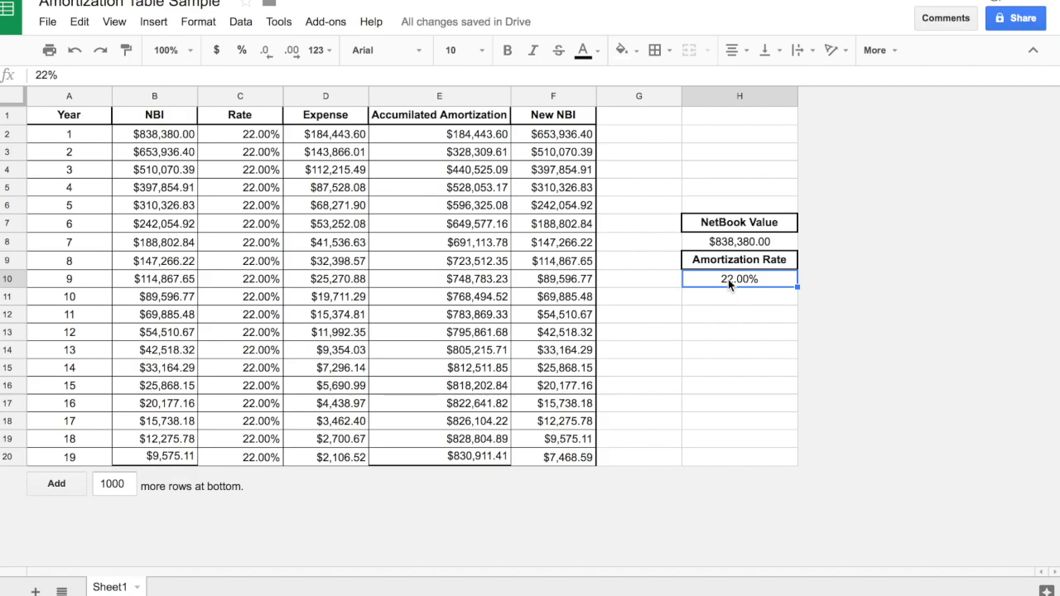
type("10")
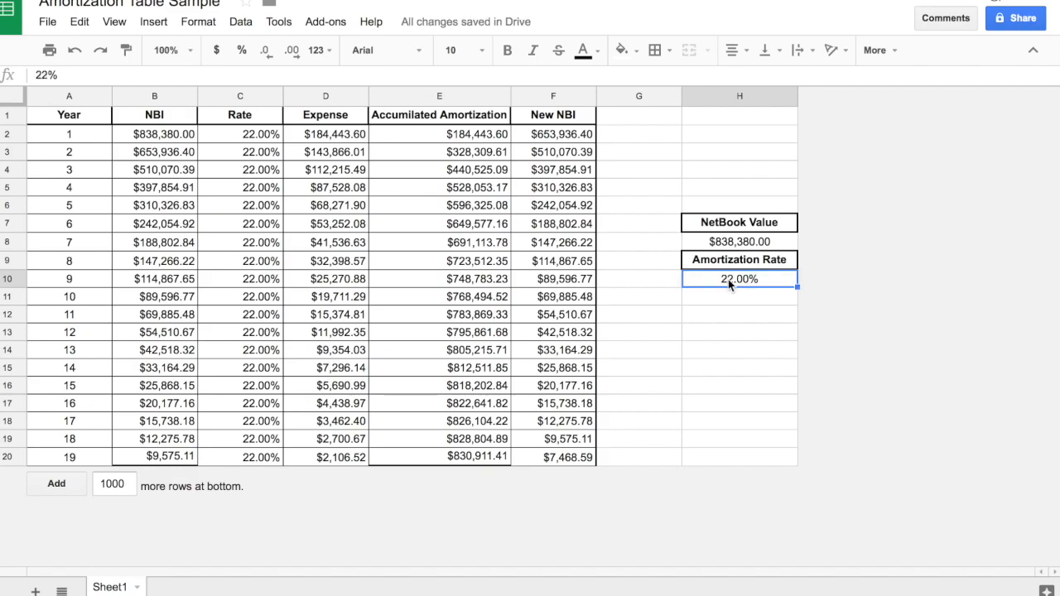